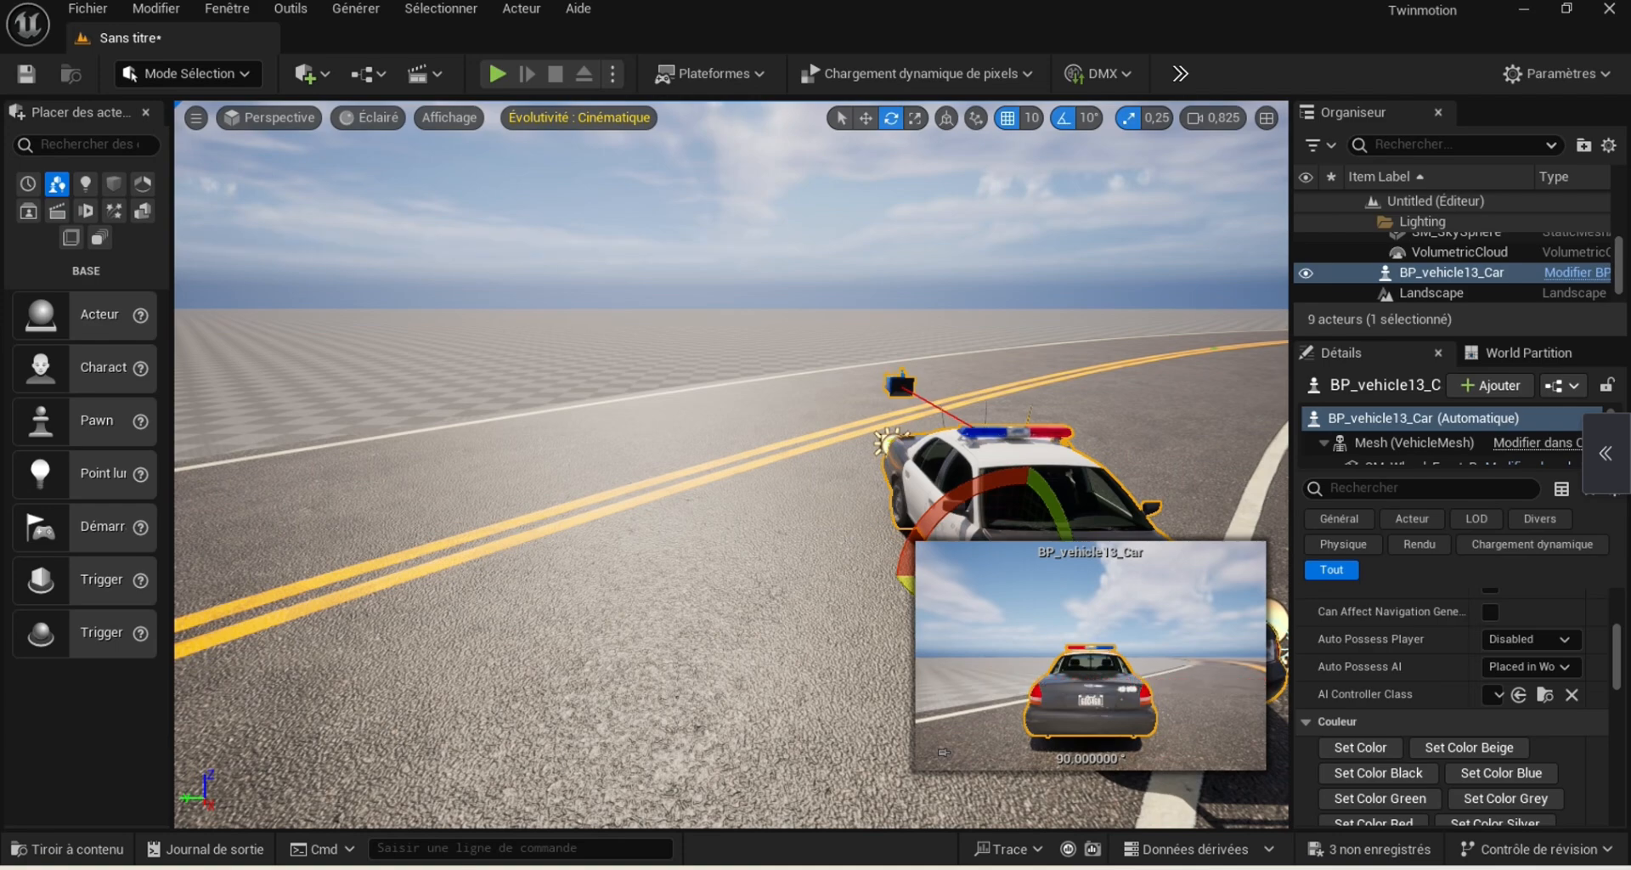
{"action": "left_click_drag", "start_coordinate": [906, 585], "coordinate": [950, 544]}
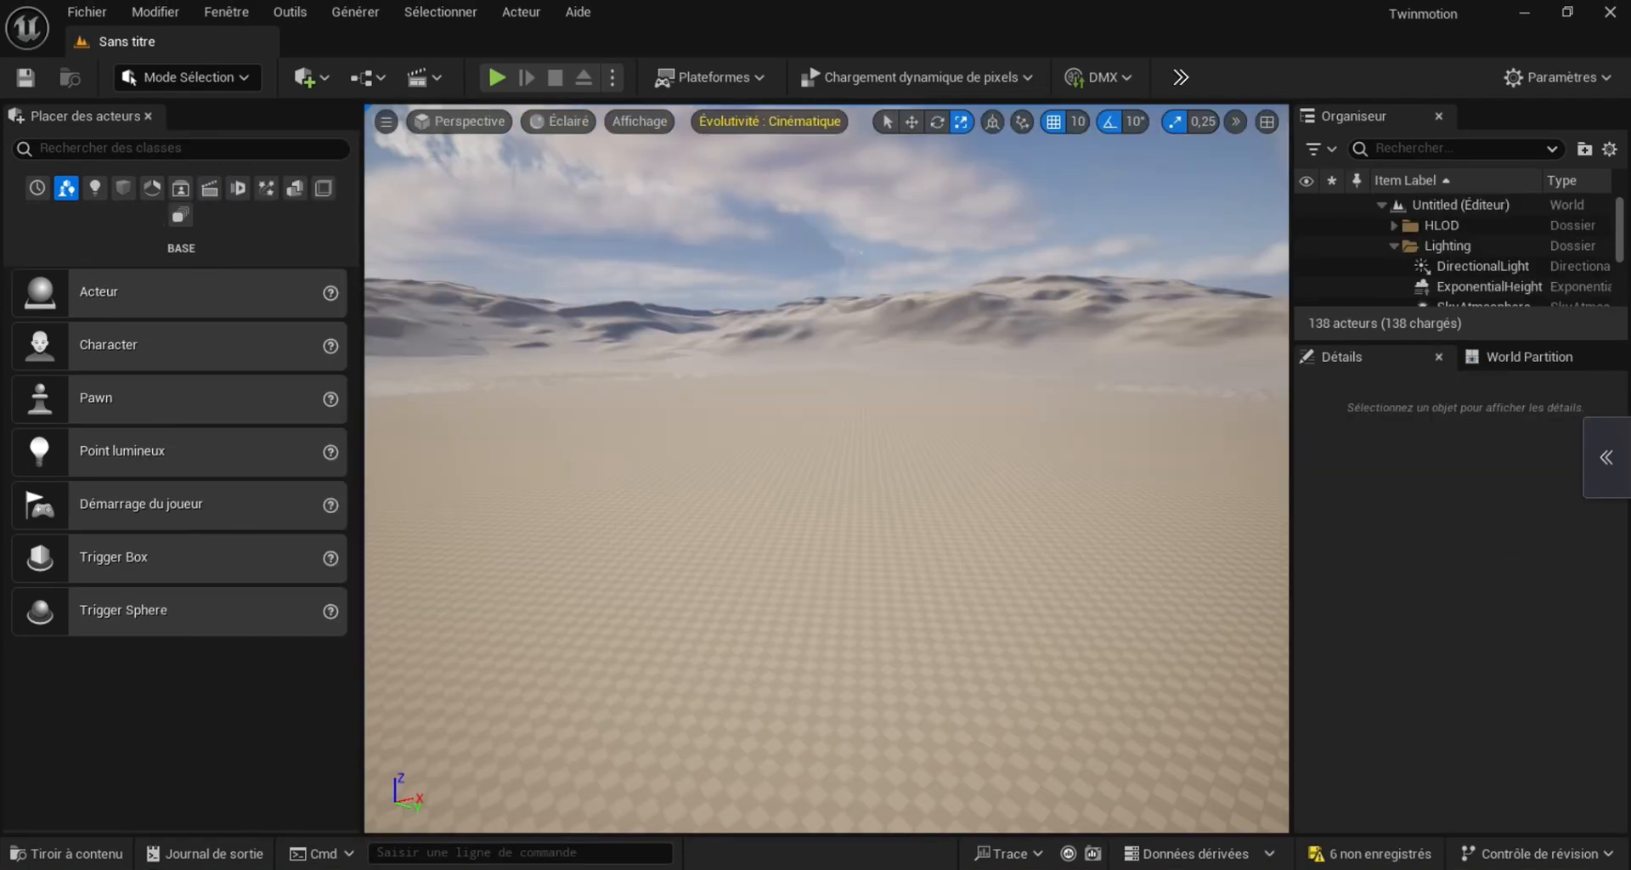
Create a new level from the Basic template and delete its default floor
{"action": "left_click", "coordinate": [87, 11]}
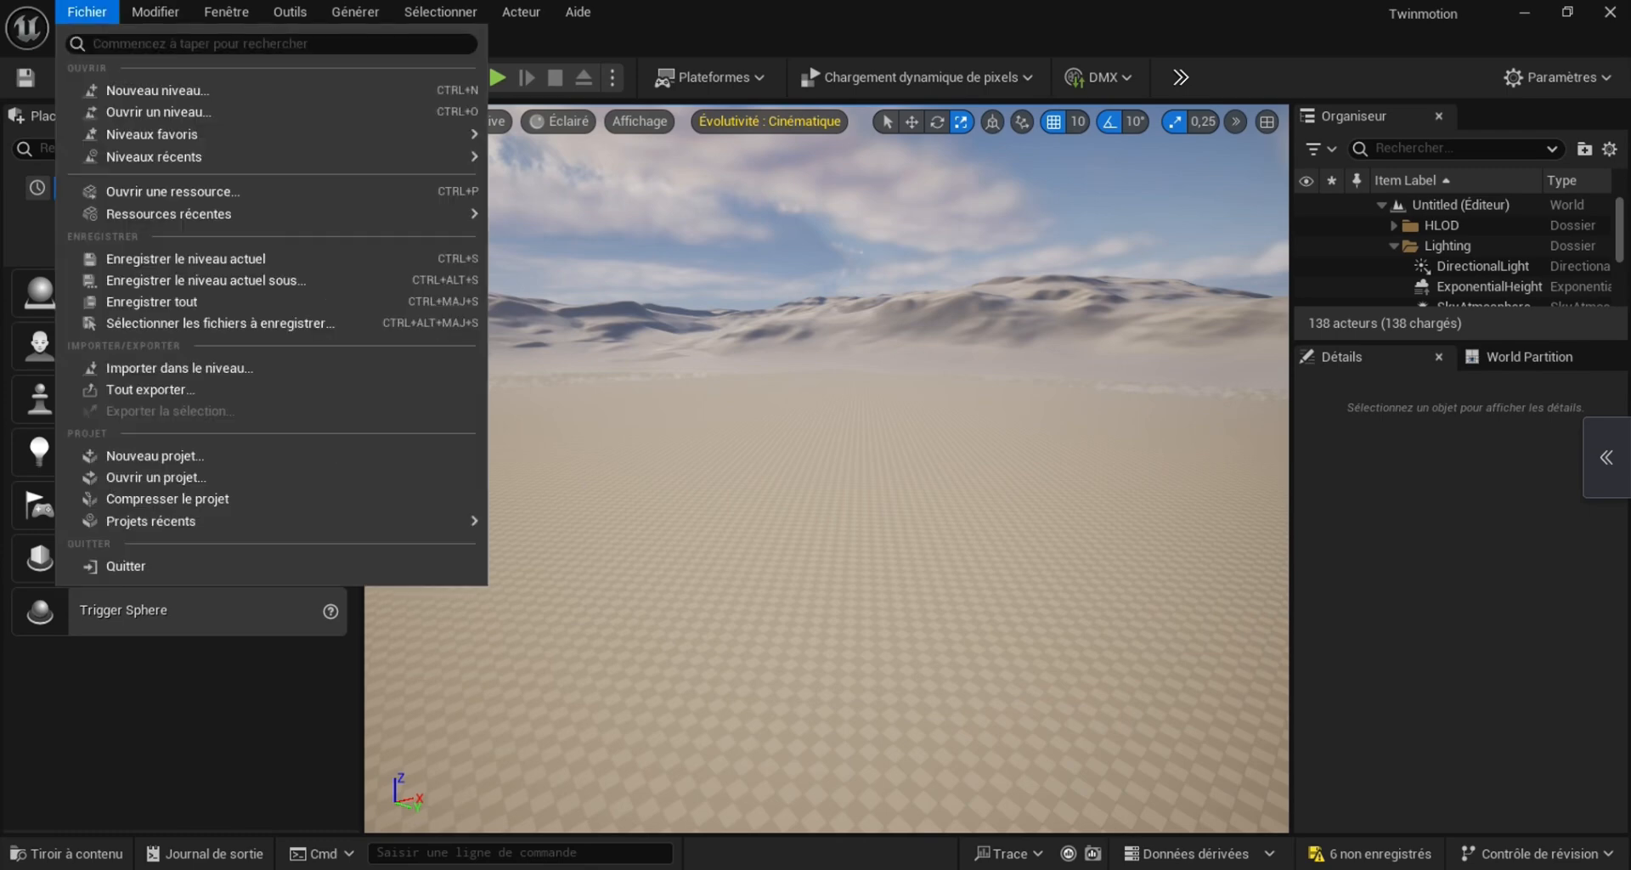
{"action": "left_click", "coordinate": [157, 90]}
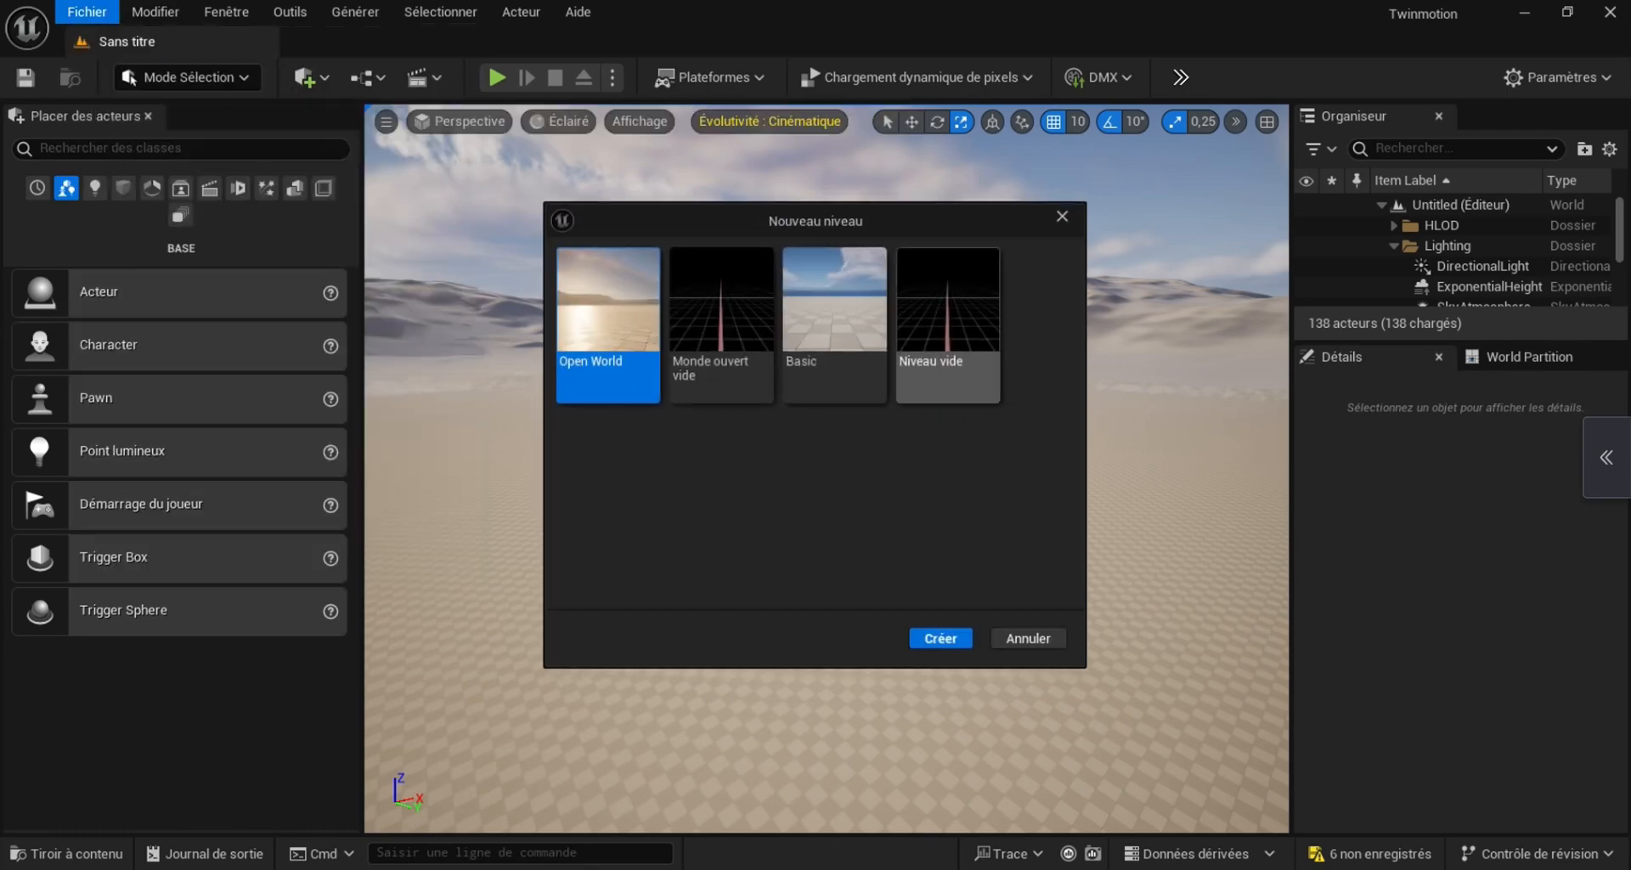
{"action": "double_click", "coordinate": [835, 325]}
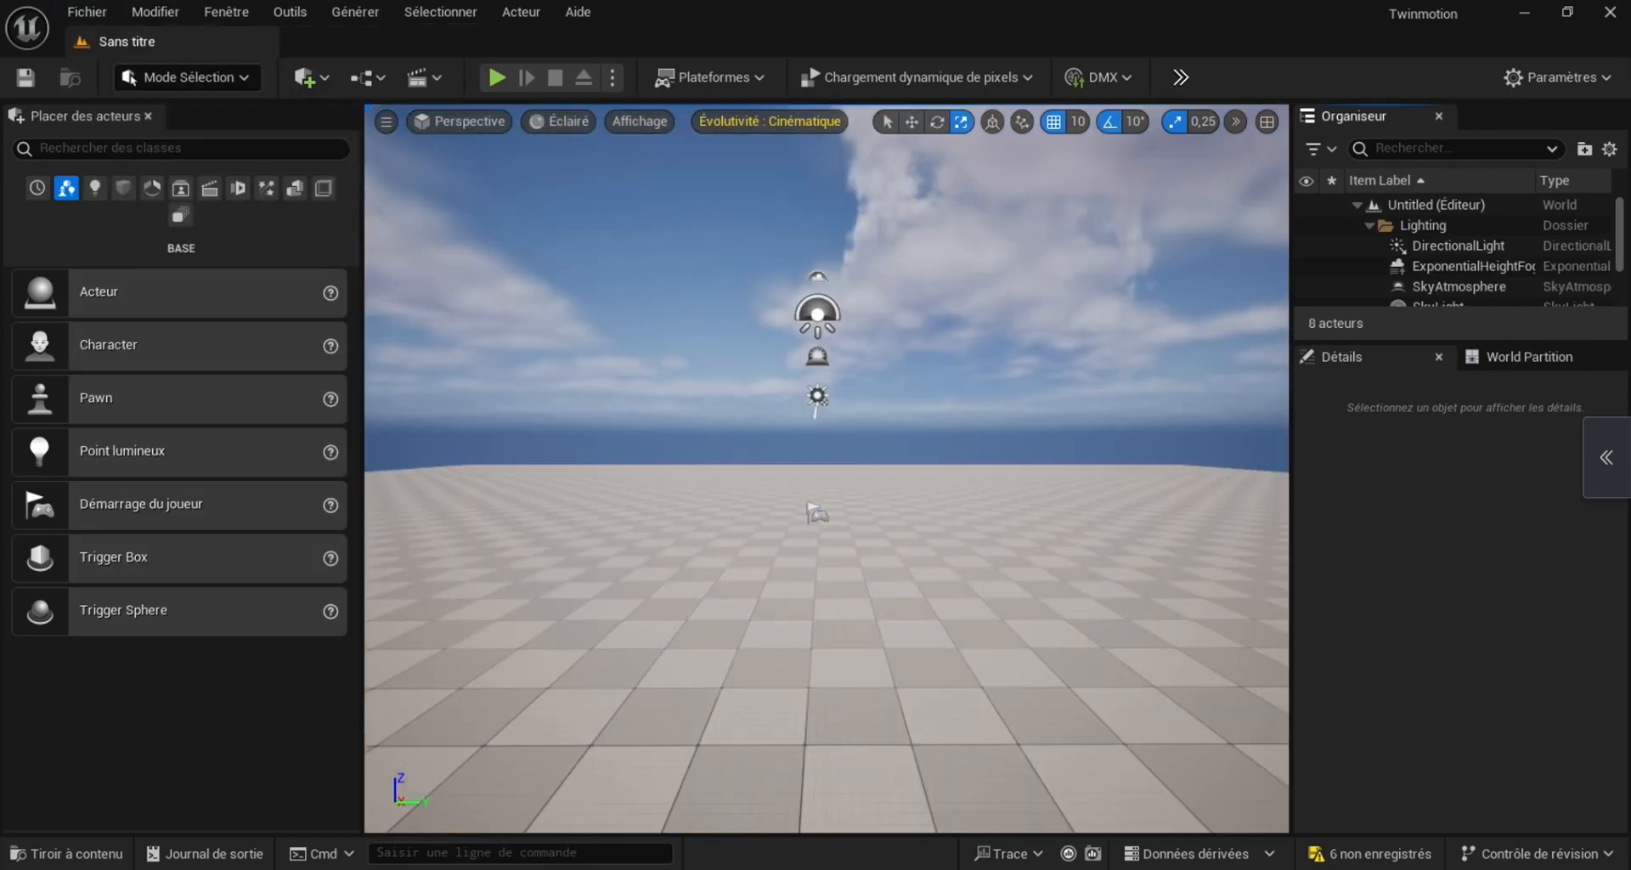
{"action": "left_click", "coordinate": [831, 600]}
{"action": "key", "text": "Delete"}
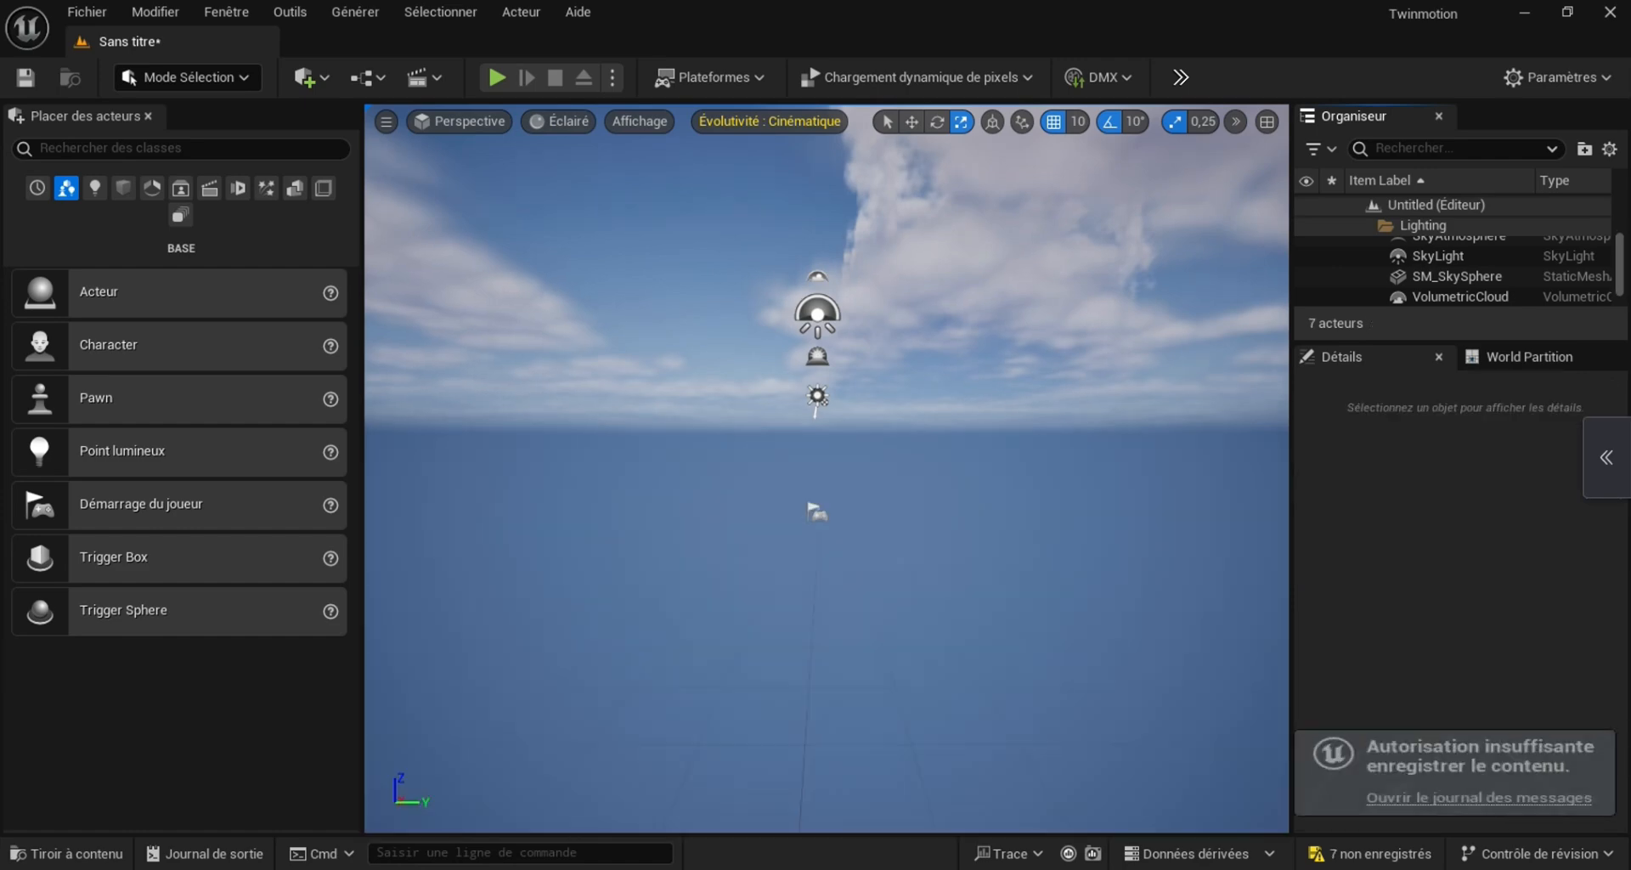
Switch to Landscape mode and create a new landscape, entering 9090 as the first overall resolution value and 757 as the second
{"action": "left_click", "coordinate": [195, 78]}
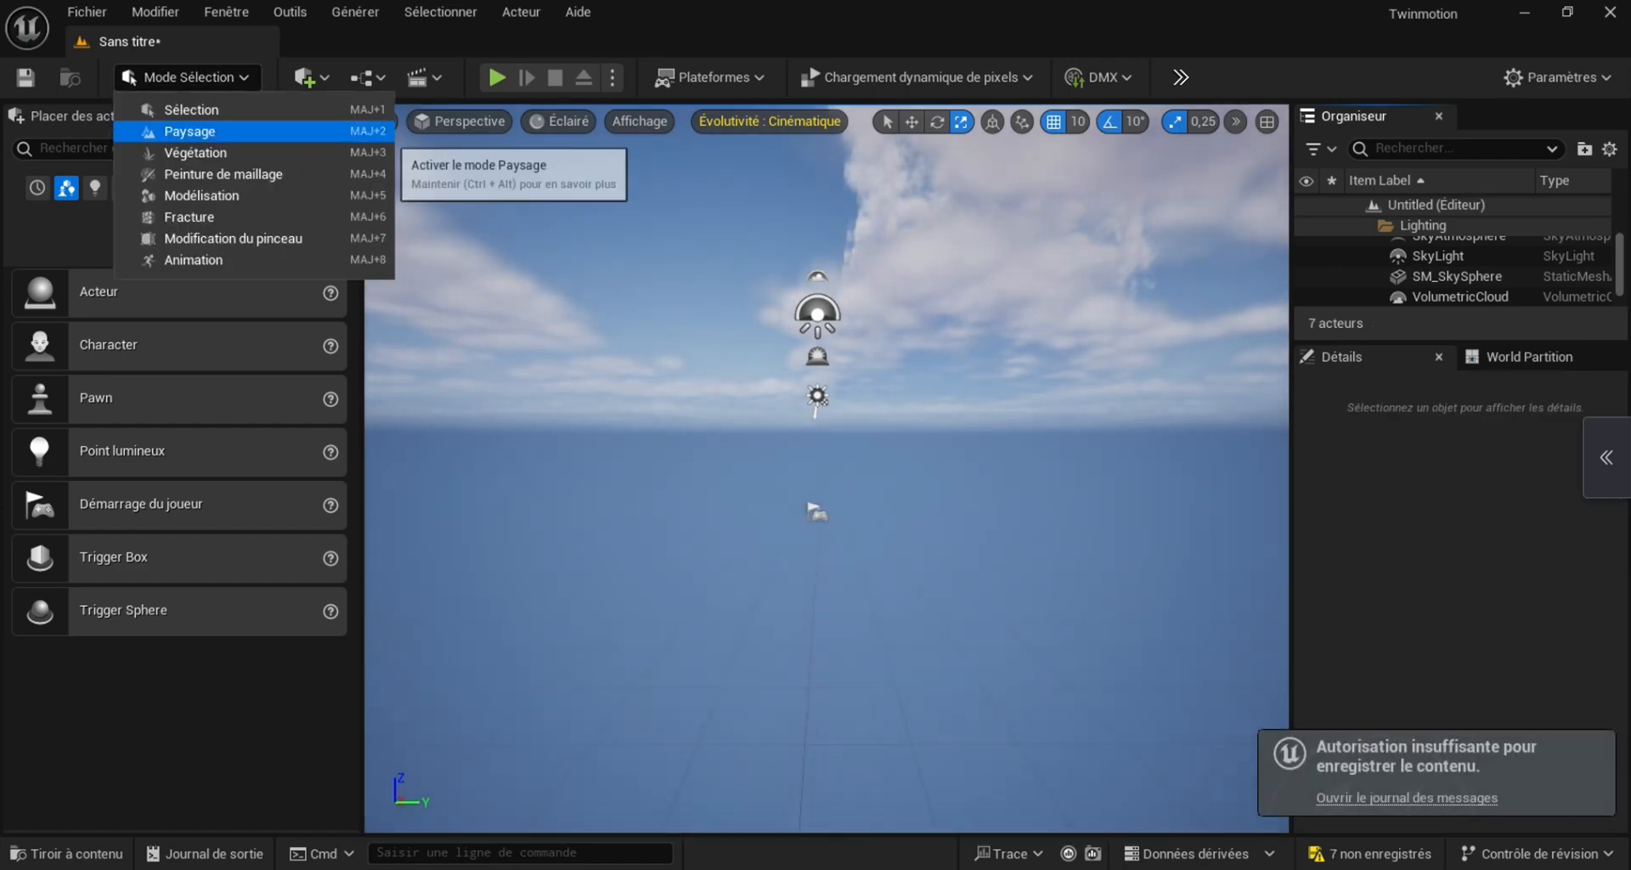
{"action": "left_click", "coordinate": [188, 131]}
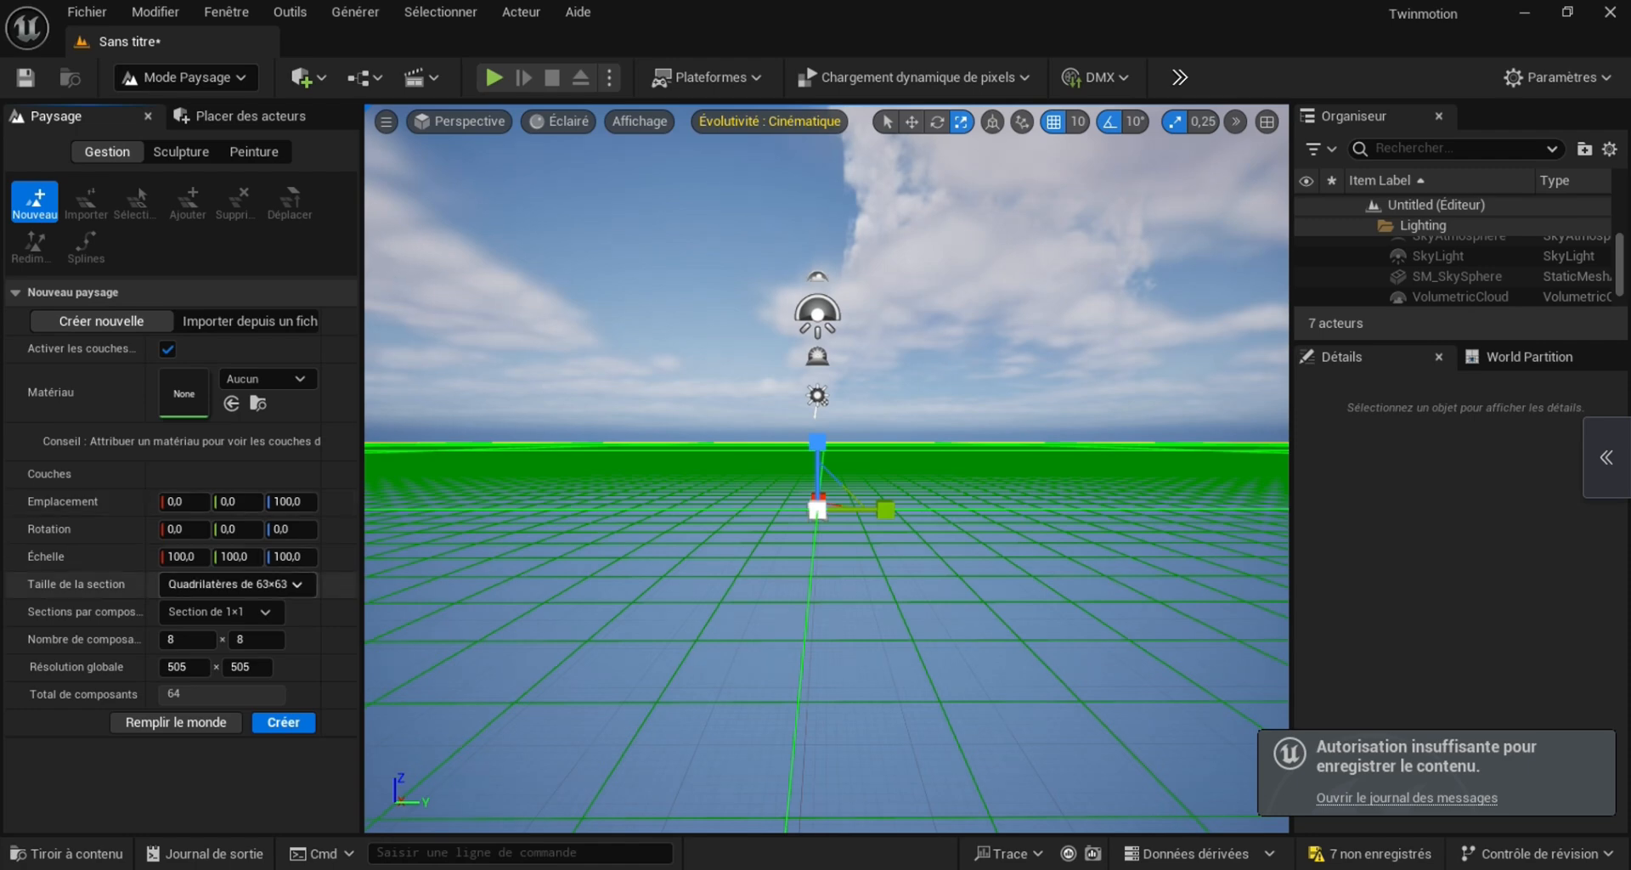
{"action": "left_click", "coordinate": [251, 667]}
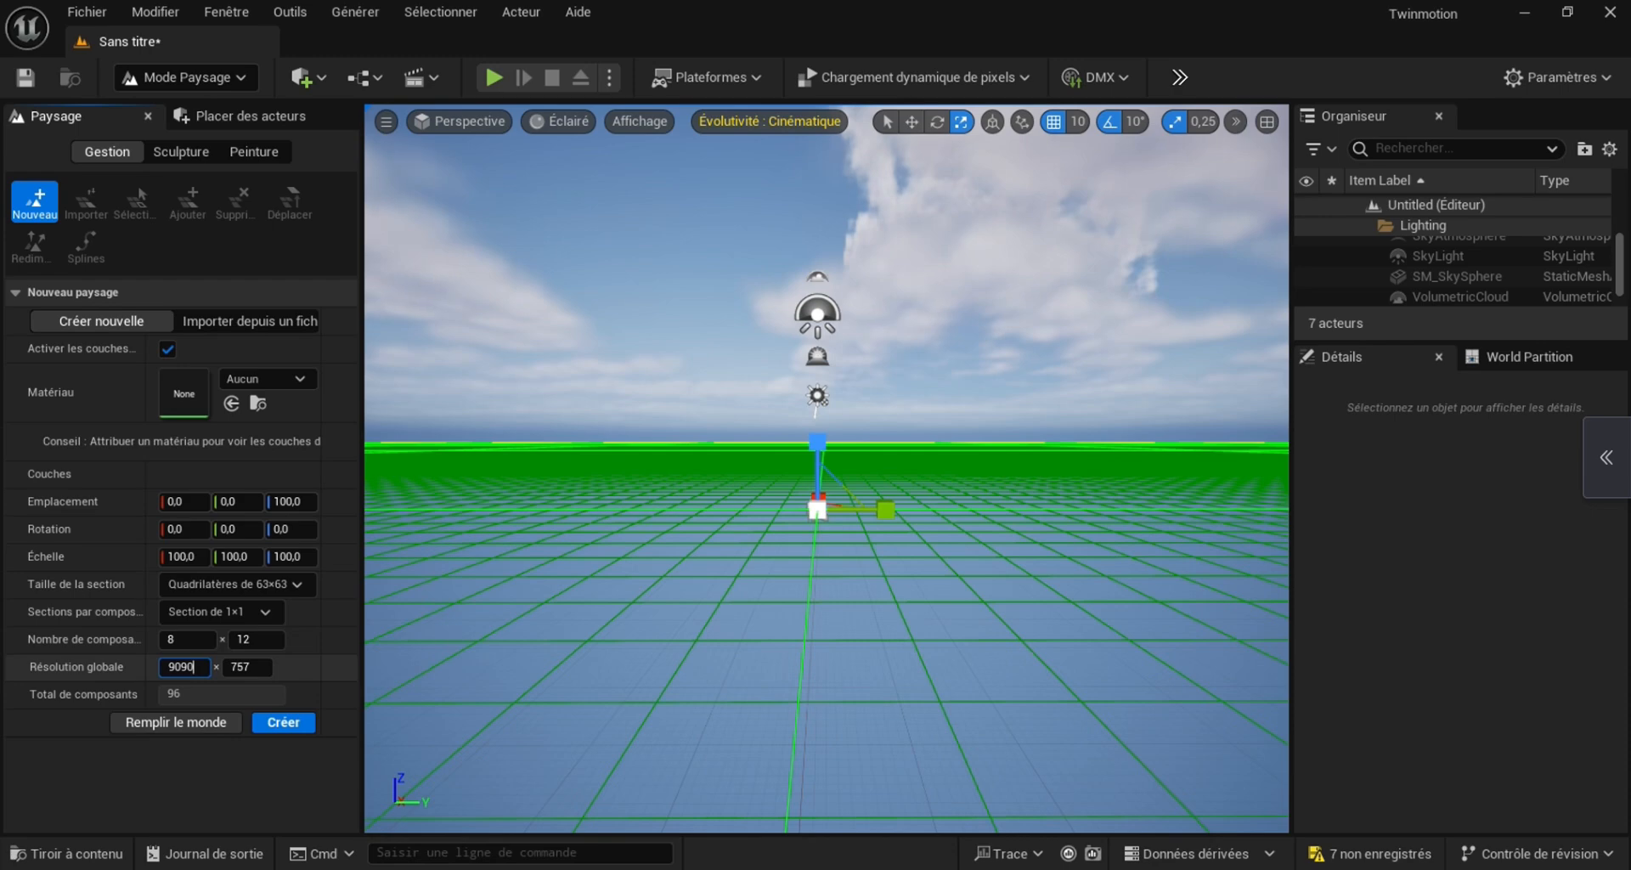
{"action": "key", "text": "Return"}
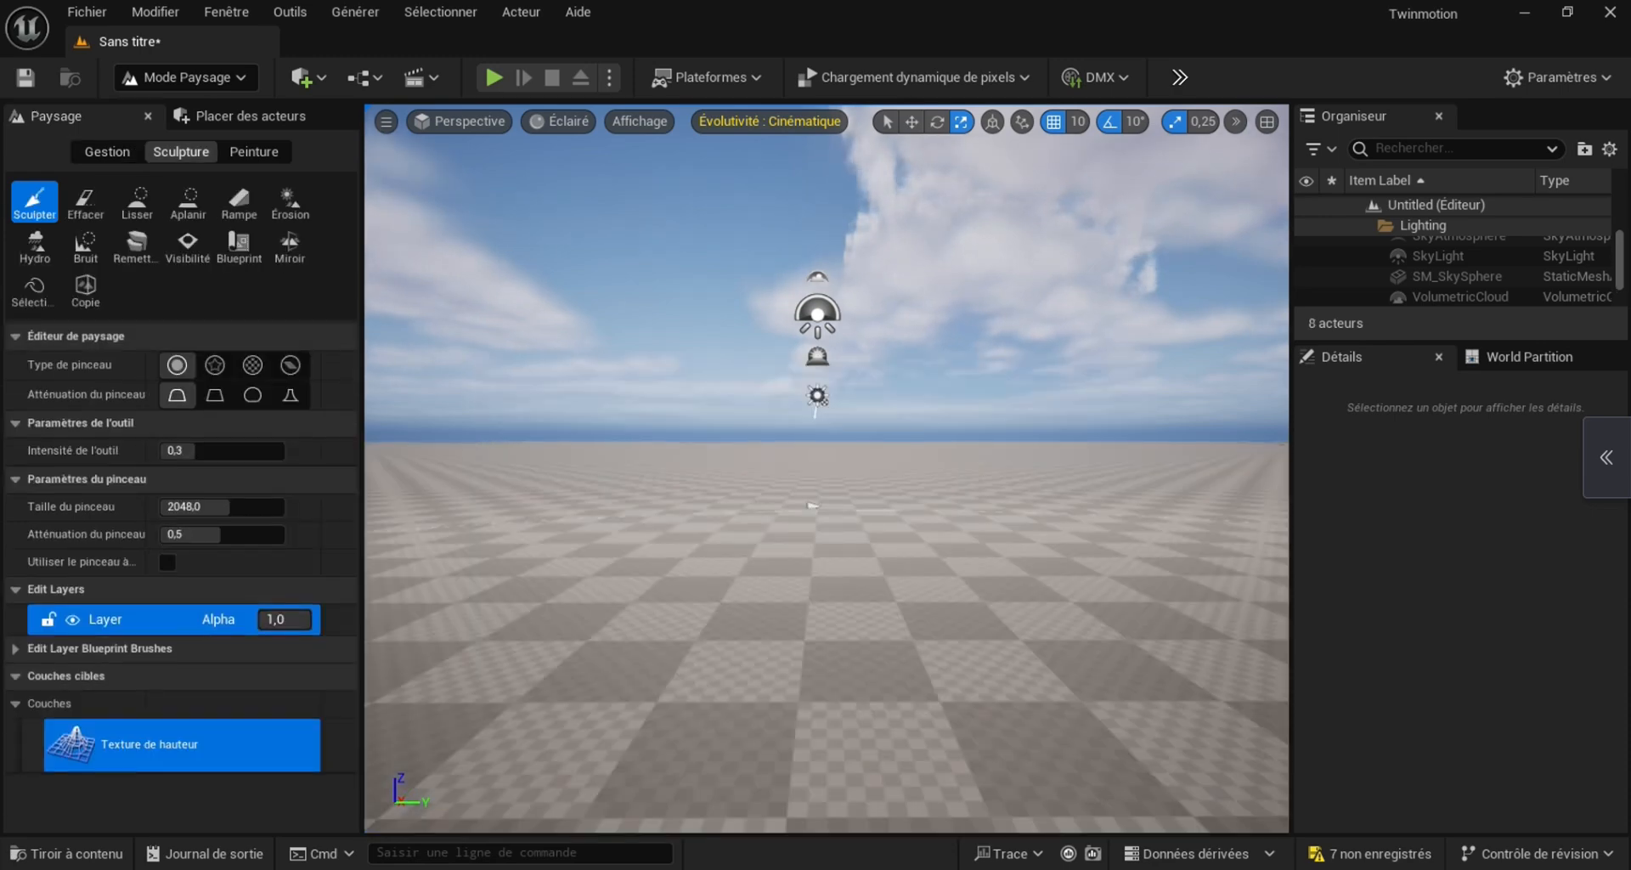
Add a second edit layer to the landscape and rename it Splines
{"action": "mouse_move", "coordinate": [827, 470]}
{"action": "right_mouse_down"}
{"action": "mouse_move", "coordinate": [828, 569]}
{"action": "mouse_move", "coordinate": [858, 638]}
{"action": "mouse_move", "coordinate": [867, 560]}
{"action": "mouse_move", "coordinate": [938, 542]}
{"action": "mouse_move", "coordinate": [867, 586]}
{"action": "mouse_move", "coordinate": [882, 553]}
{"action": "right_mouse_up"}
{"action": "key", "text": "s"}
{"action": "key", "text": "s"}
{"action": "key", "text": "s"}
{"action": "key", "text": "s"}
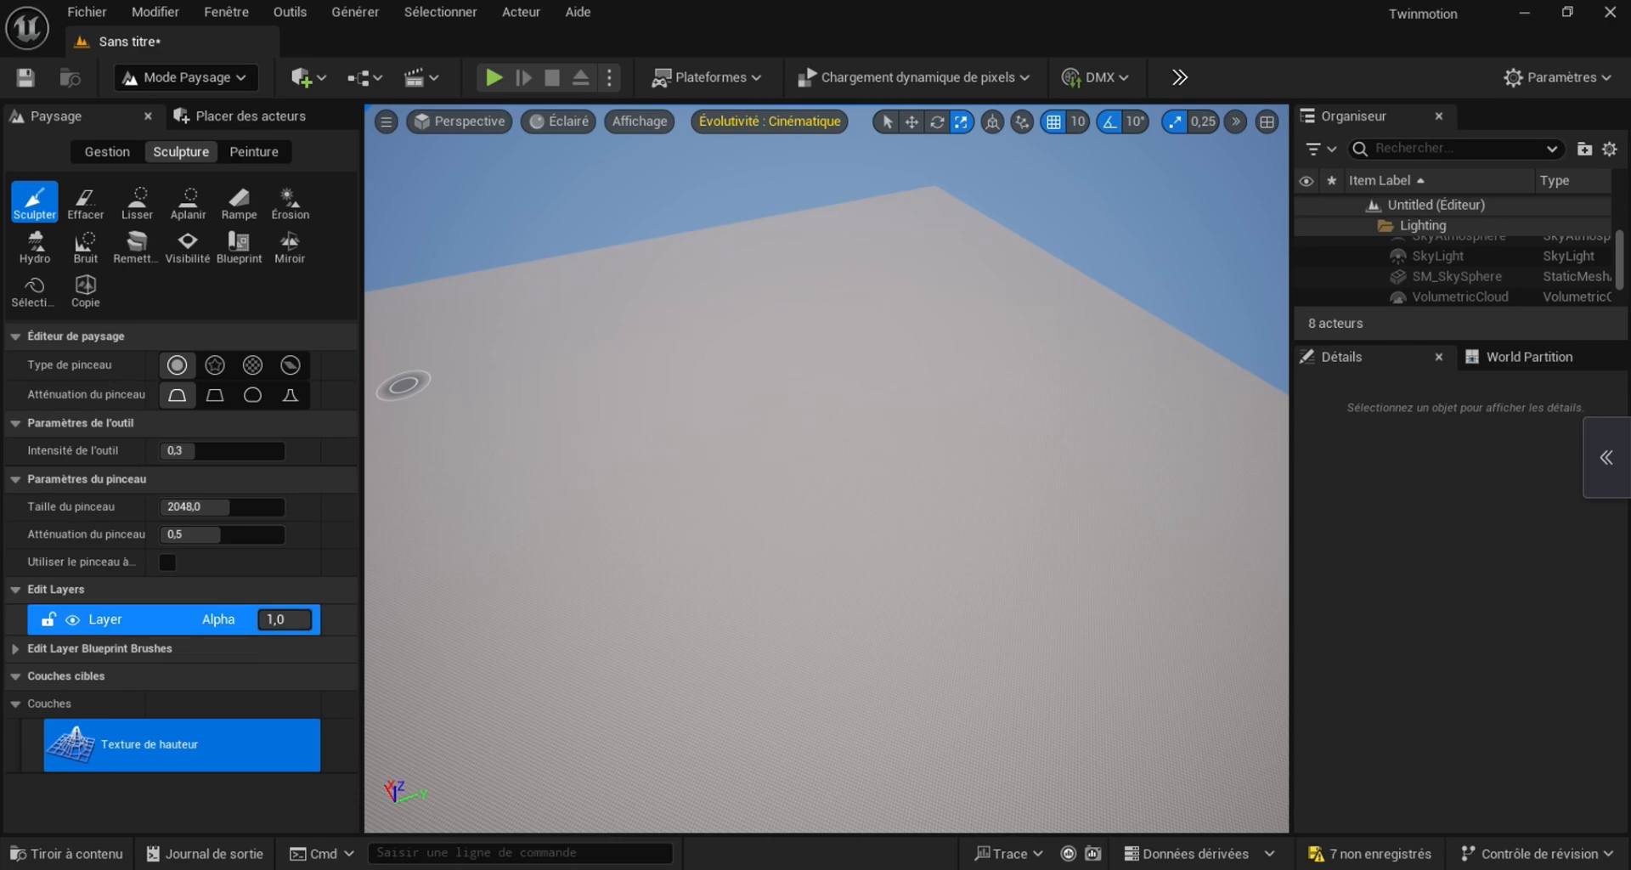
{"action": "right_click", "coordinate": [114, 617]}
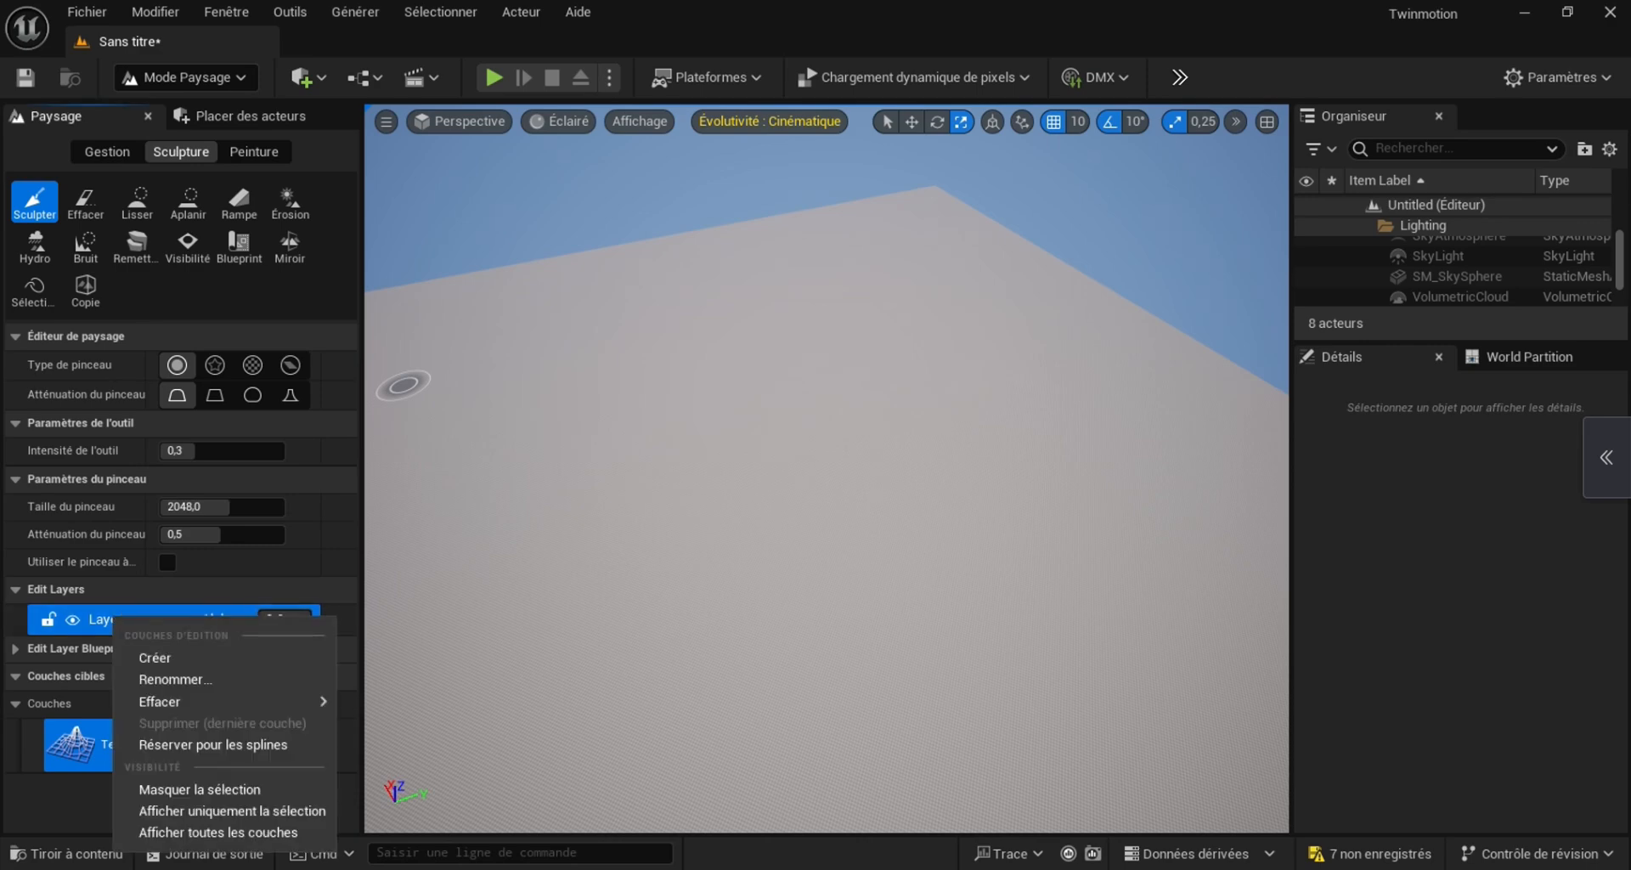
{"action": "mouse_move", "coordinate": [213, 701]}
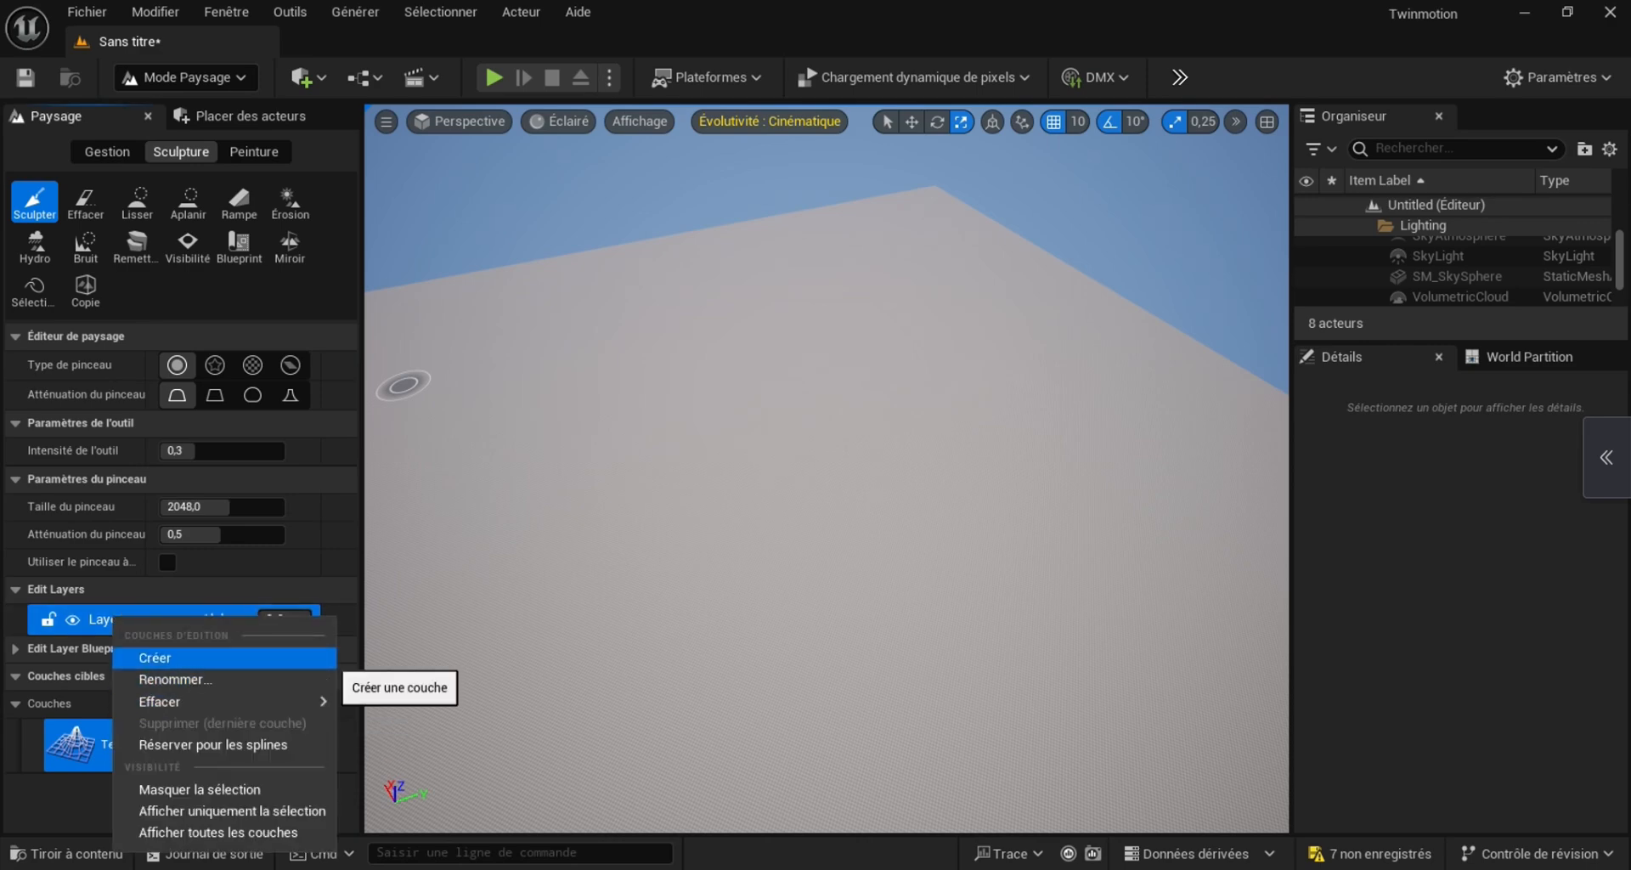
{"action": "left_click", "coordinate": [323, 658]}
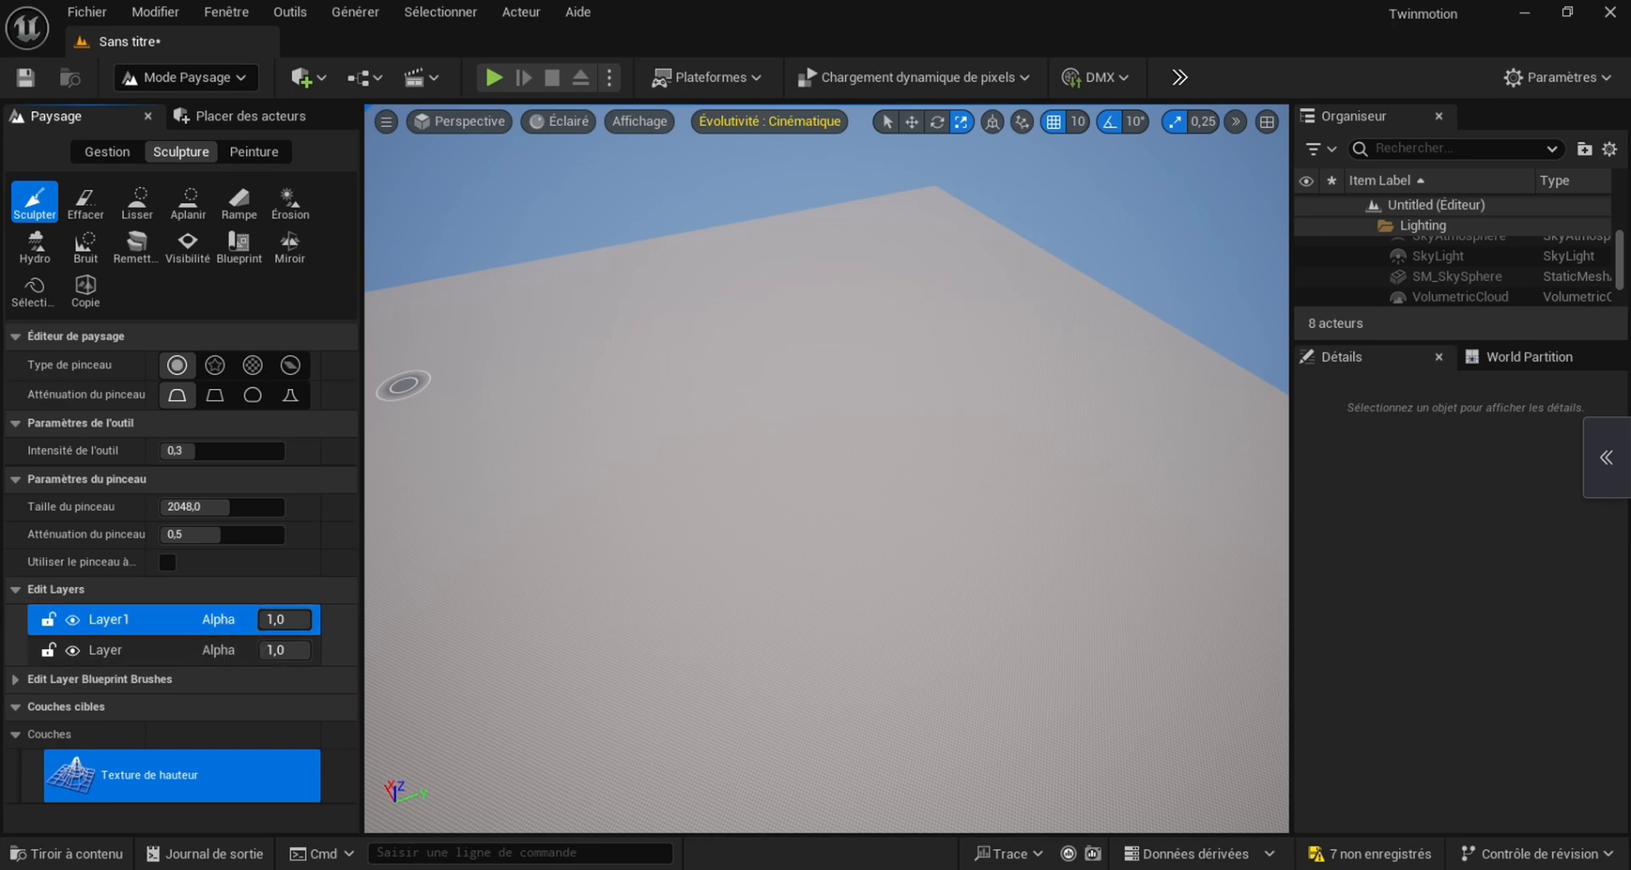
{"action": "right_click", "coordinate": [124, 624]}
{"action": "mouse_move", "coordinate": [212, 707]}
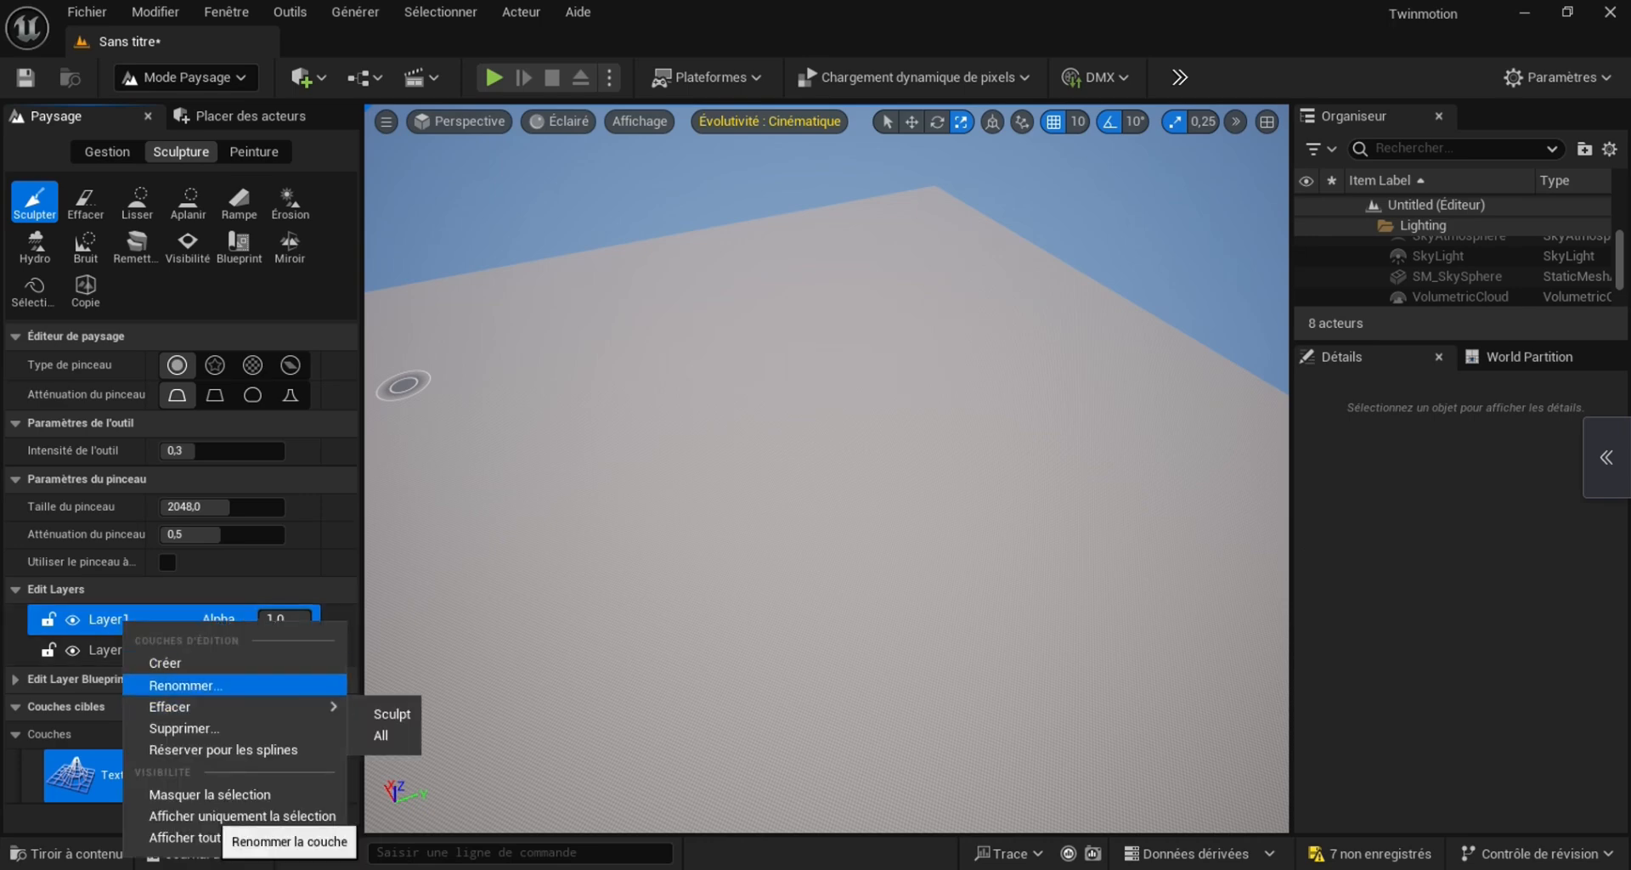
{"action": "left_click", "coordinate": [185, 684]}
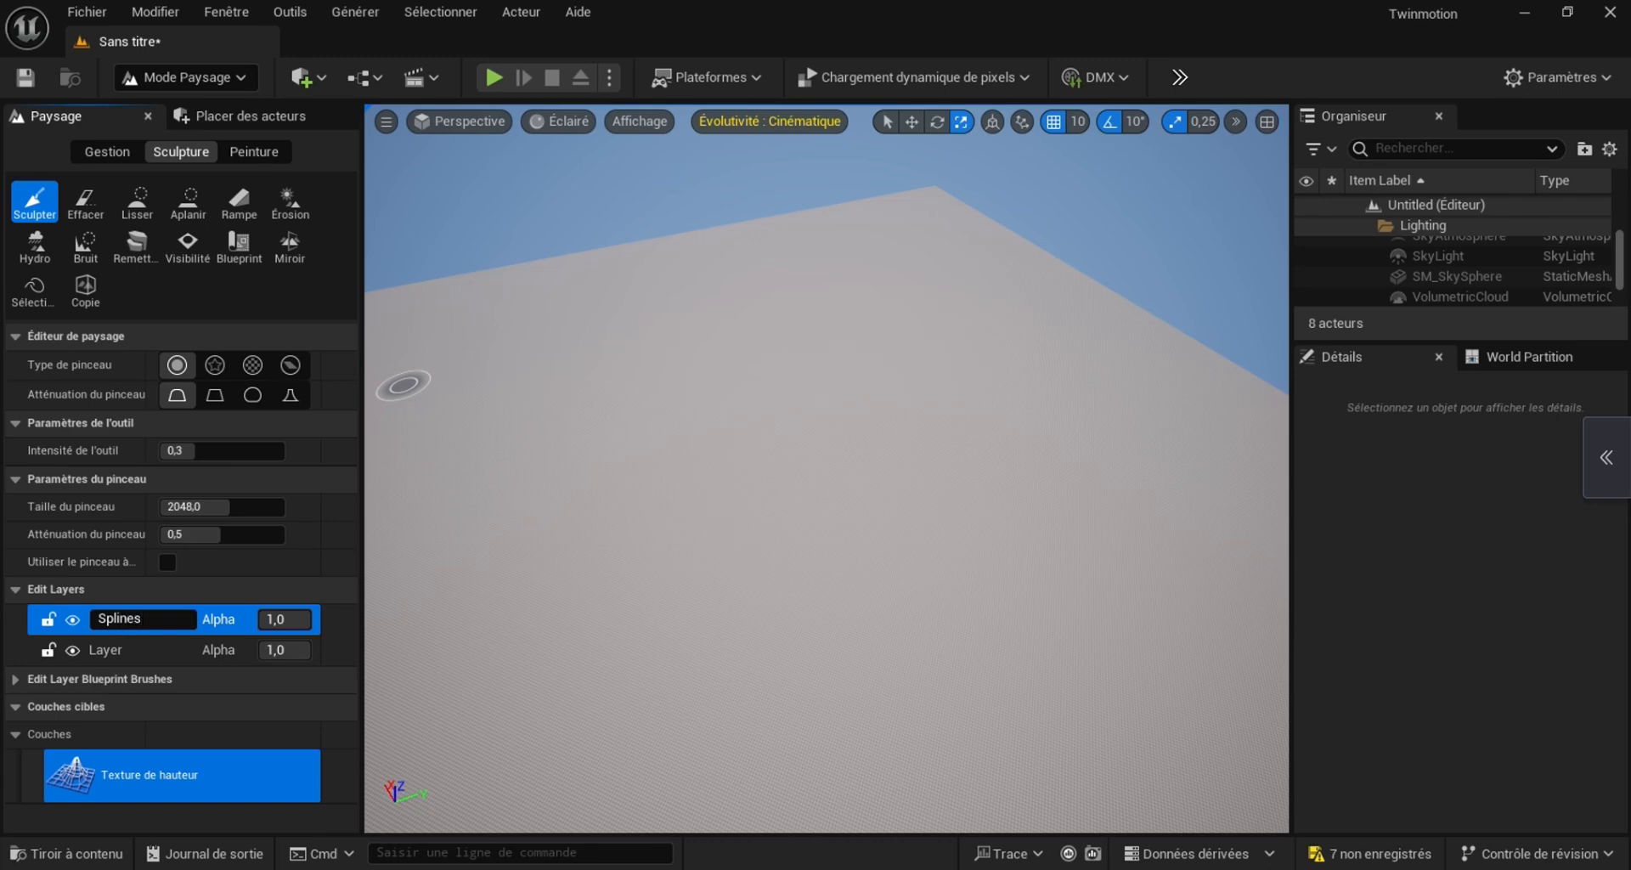
{"action": "type", "text": "Splines"}
{"action": "key", "text": "Return"}
Reserve the Splines edit layer for landscape splines and accept clearing its content
{"action": "right_click", "coordinate": [162, 623]}
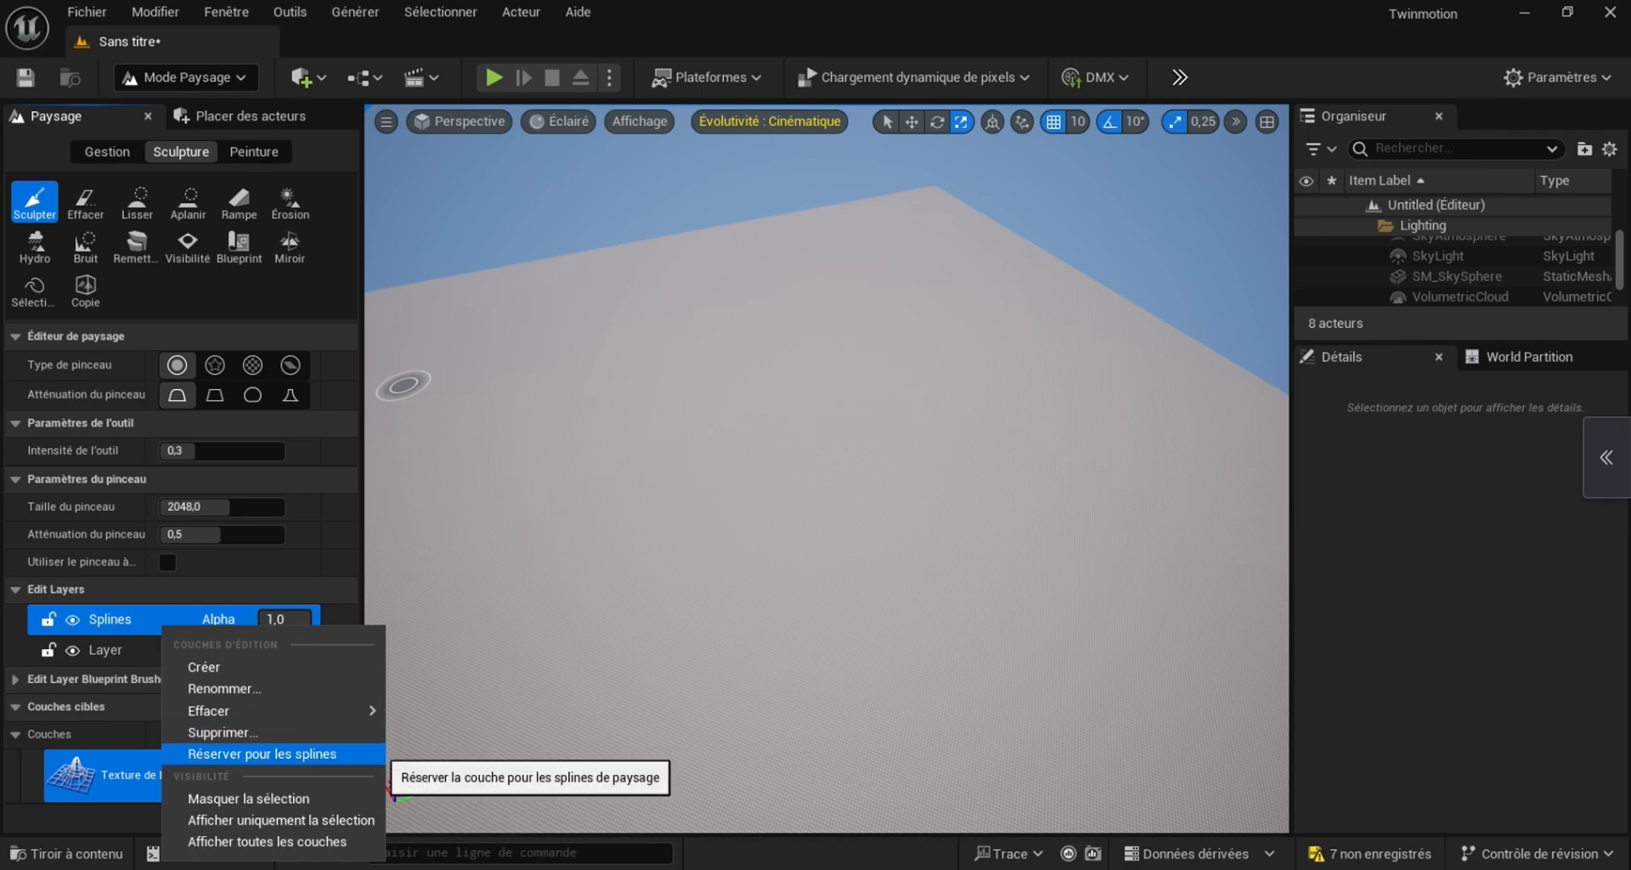
{"action": "left_click", "coordinate": [264, 754]}
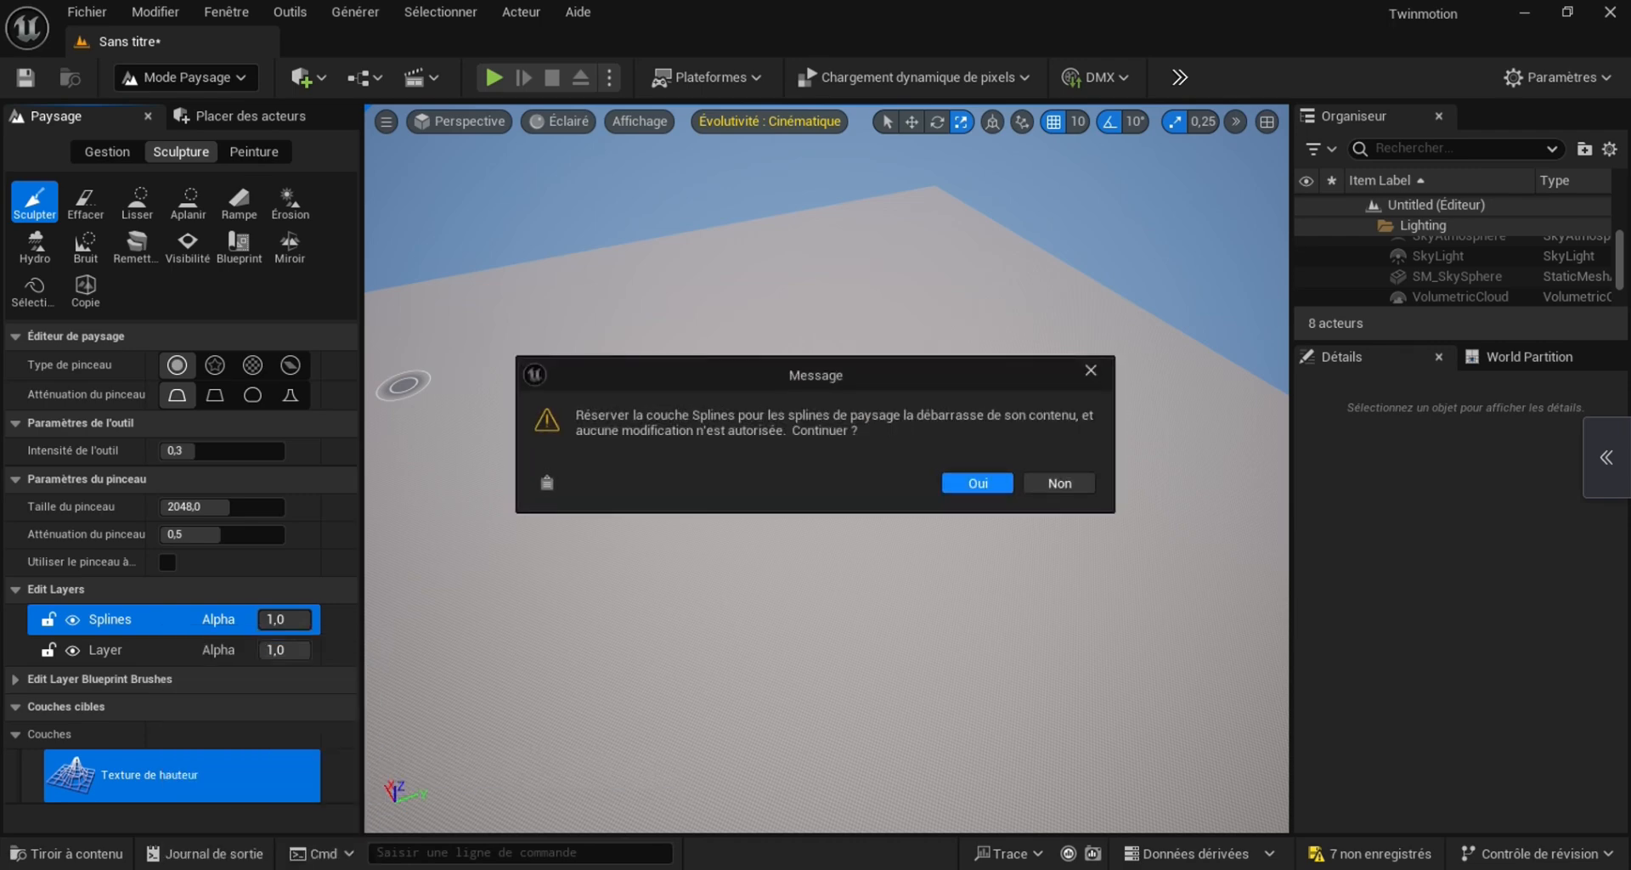
{"action": "key", "text": "Return"}
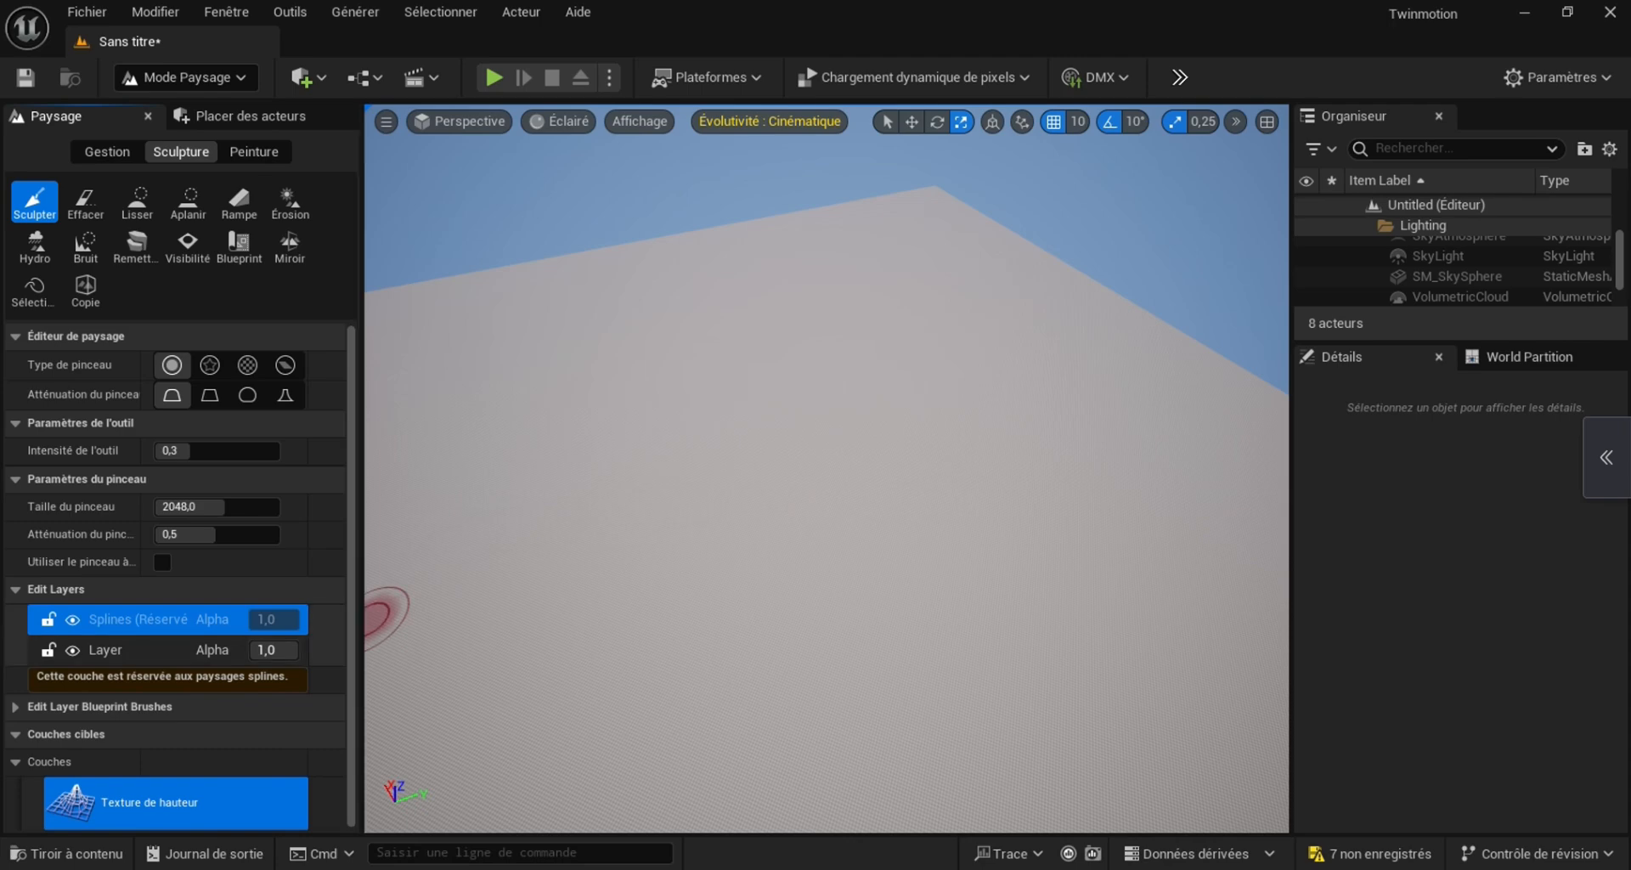
Rename the original landscape edit layer as Terrain
{"action": "right_click", "coordinate": [115, 649]}
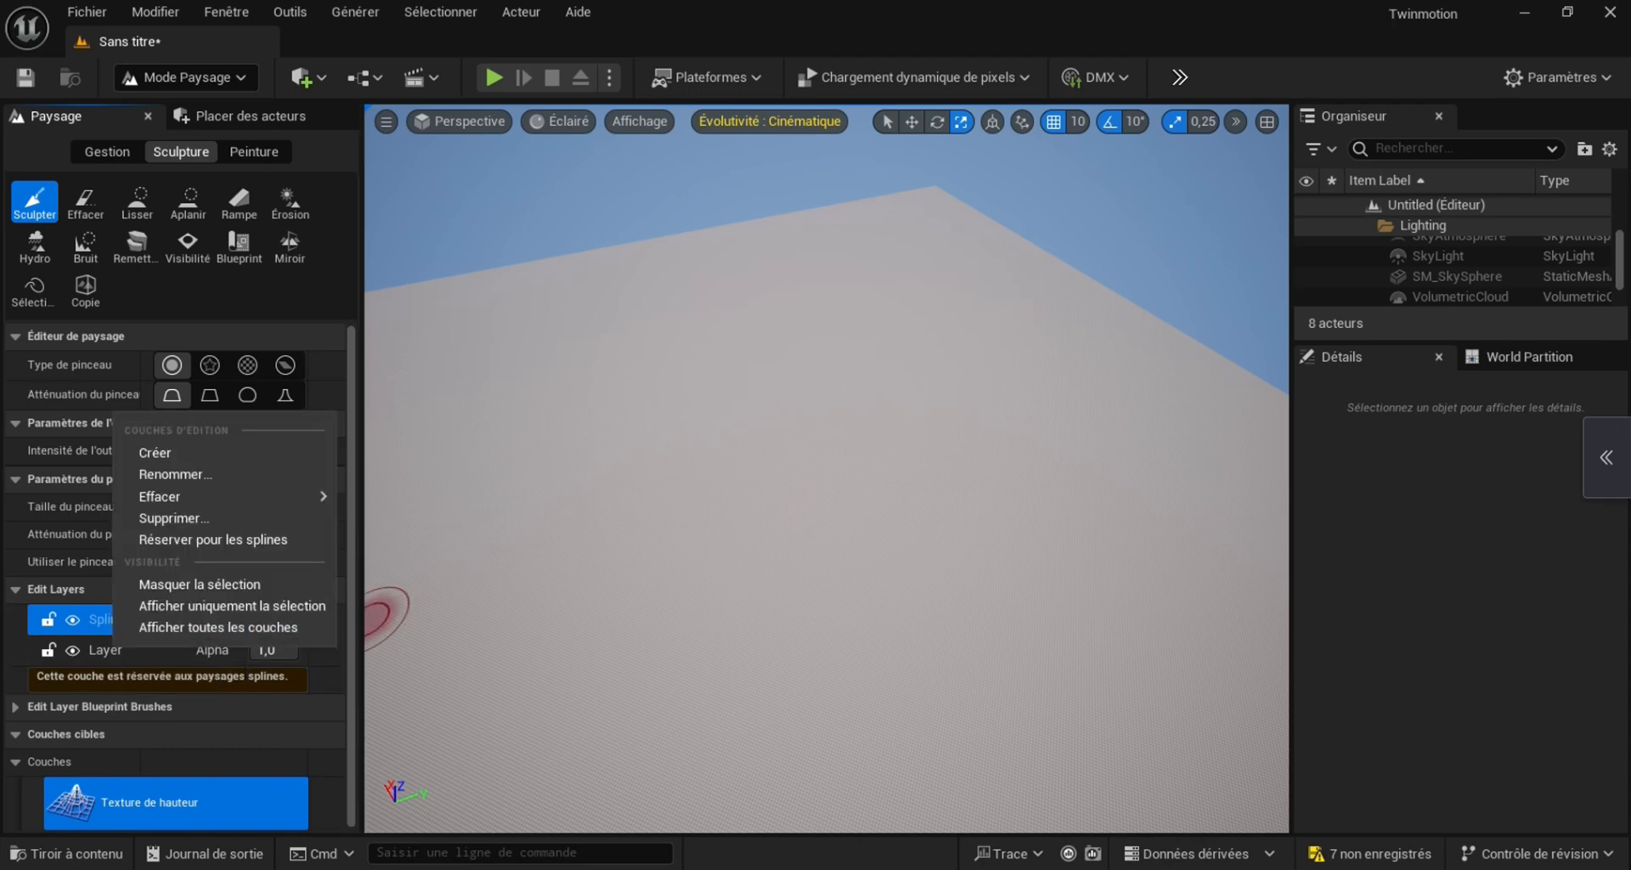
{"action": "left_click", "coordinate": [179, 474]}
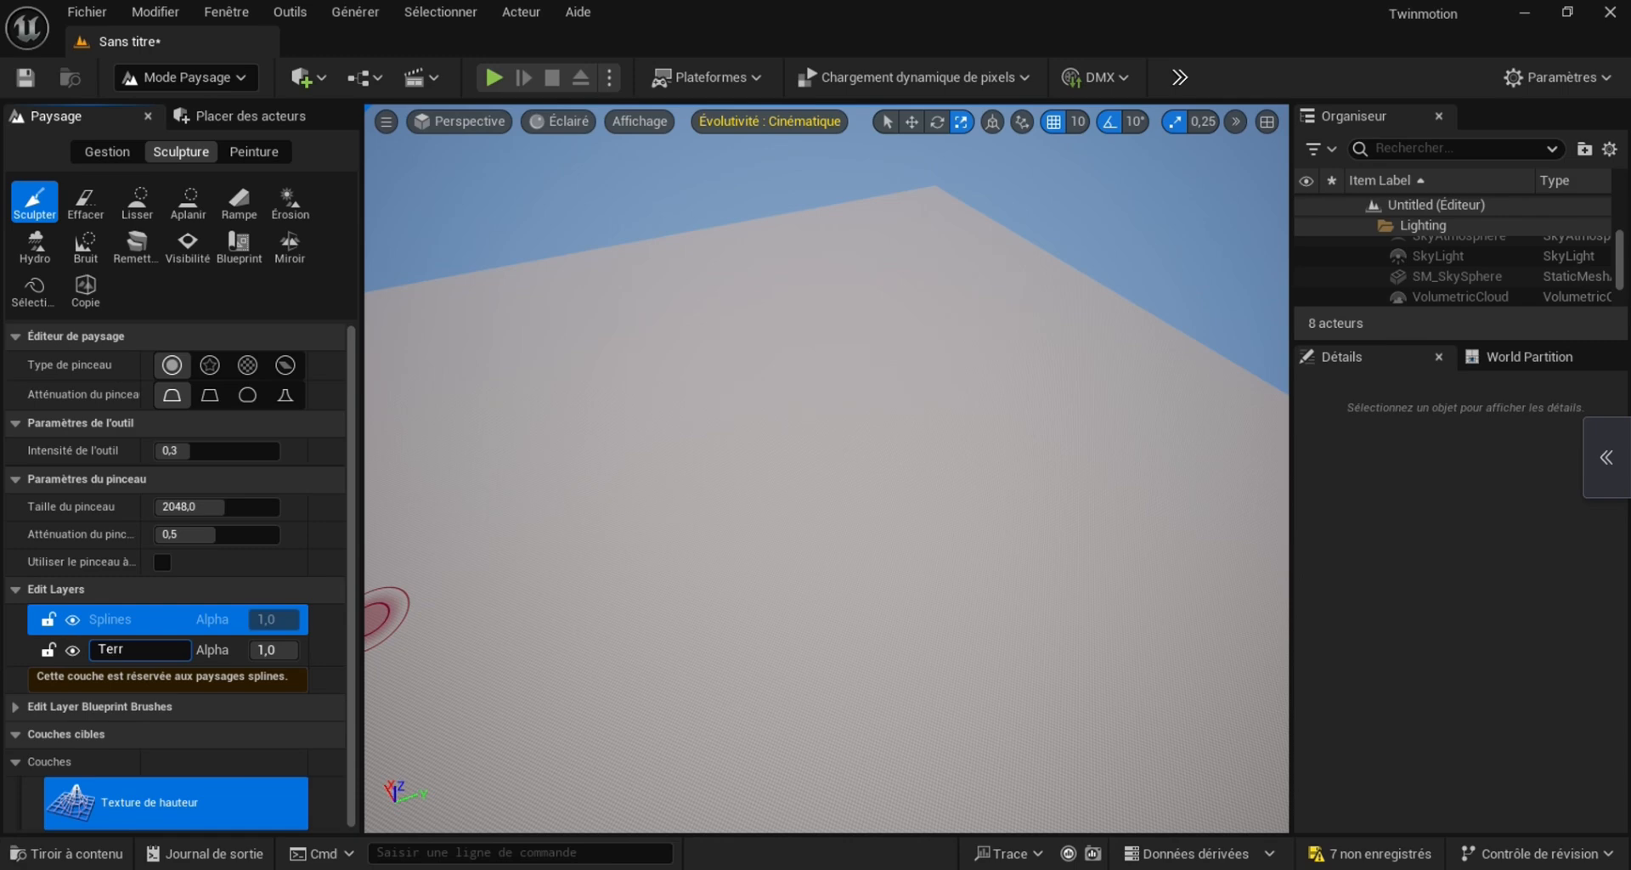
{"action": "type", "text": "Terrain"}
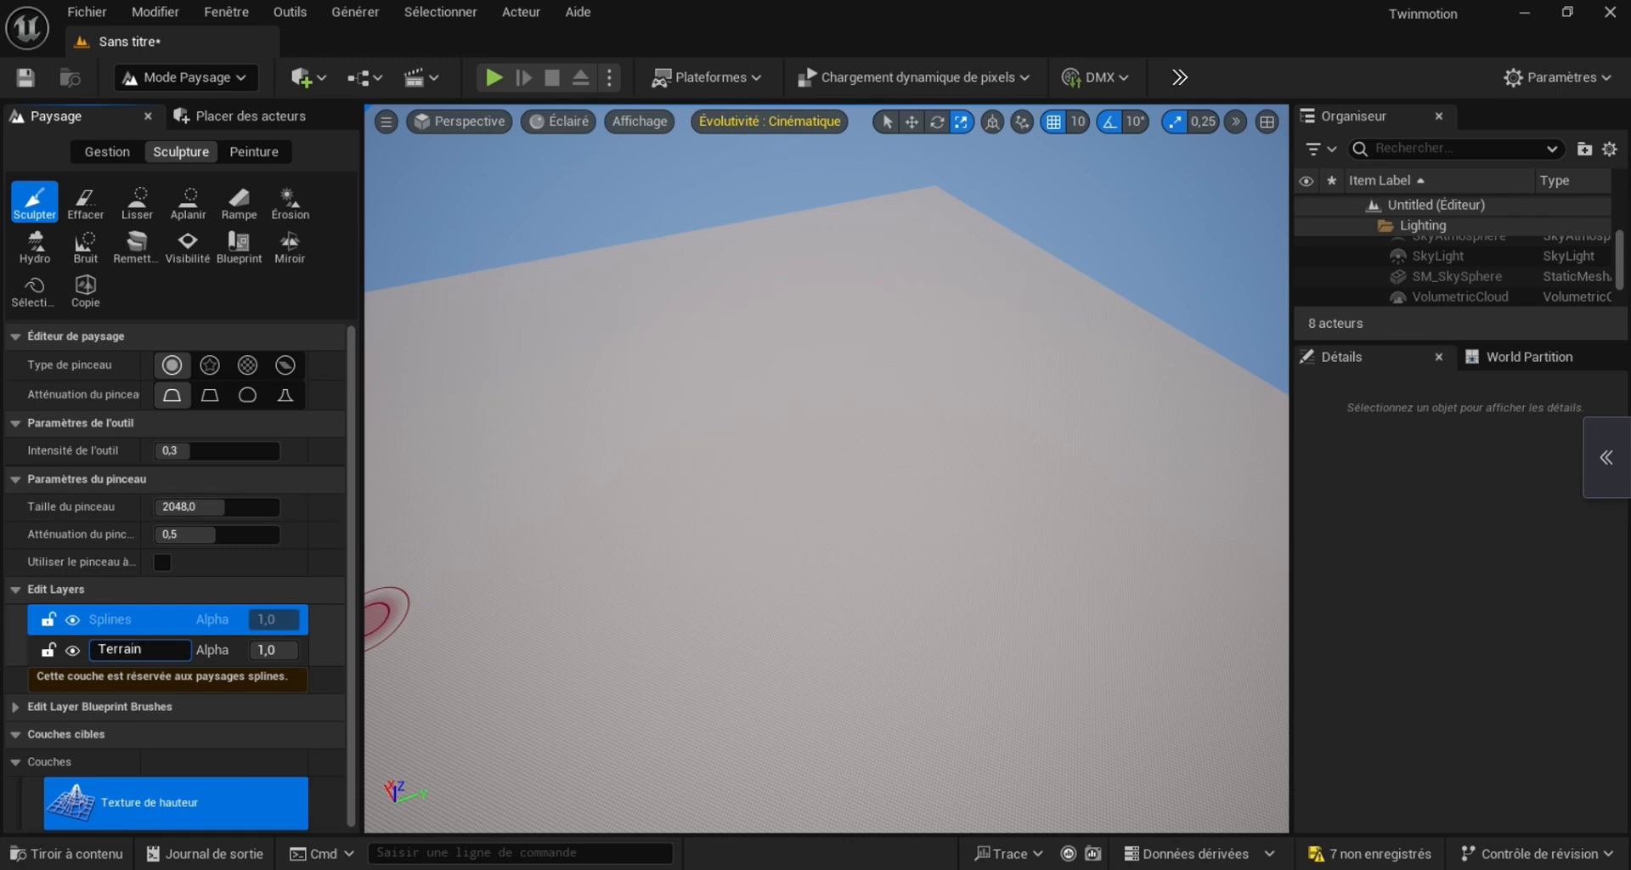
{"action": "key", "text": "Return"}
With the Splines layer active, use the landscape Splines tool to place a first two-point segment near the far corner of the terrain
{"action": "left_click", "coordinate": [162, 619]}
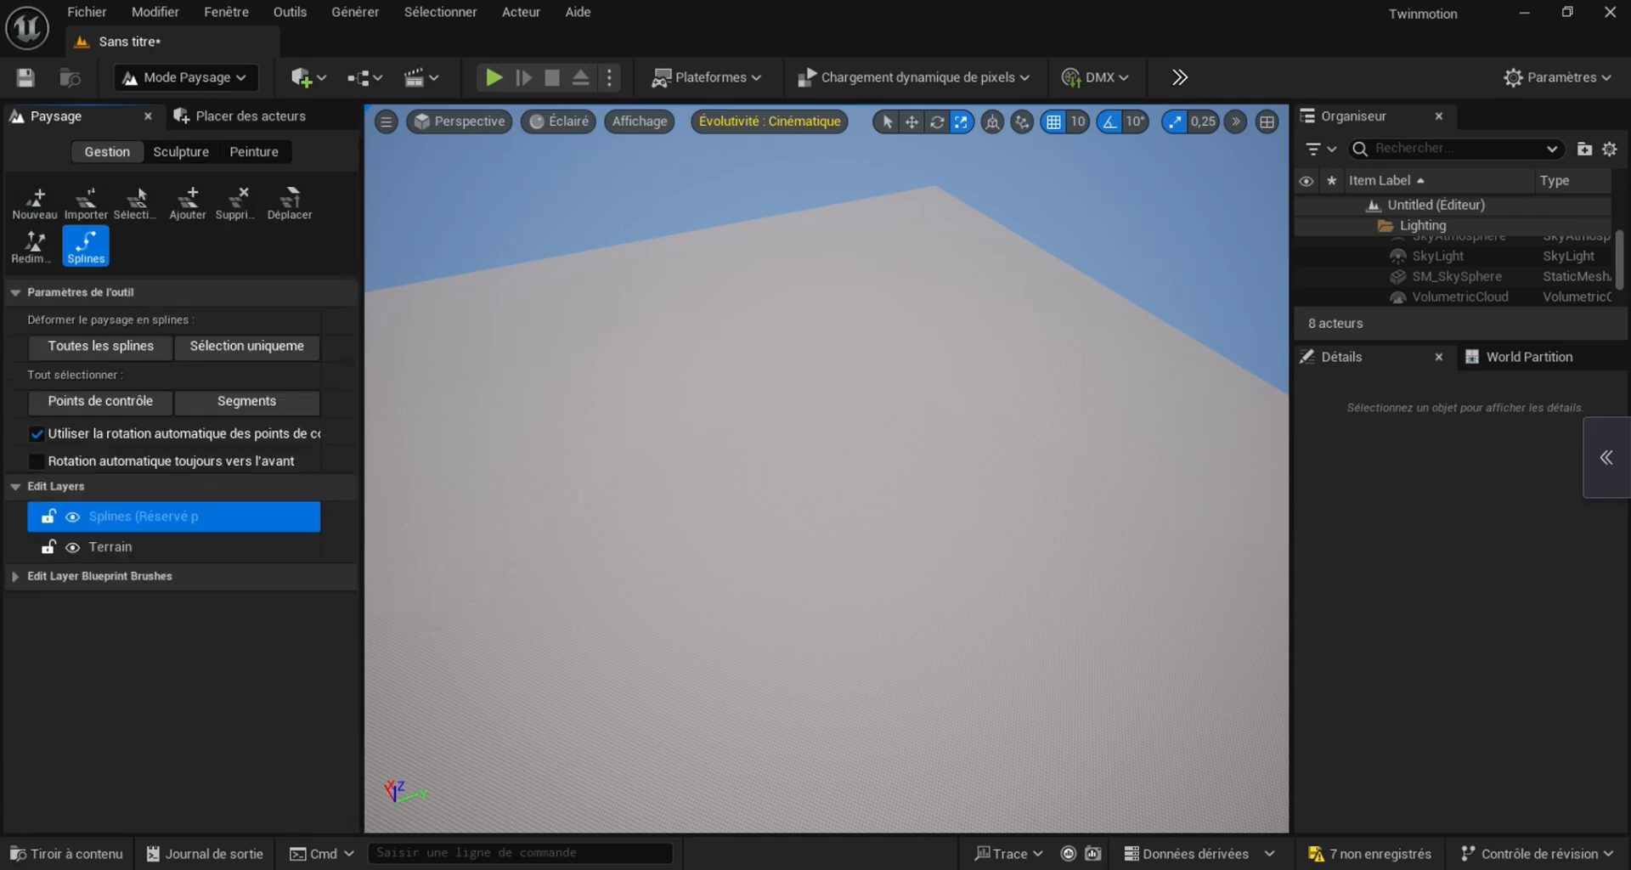
{"action": "right_click_drag", "start_coordinate": [826, 469], "coordinate": [965, 442]}
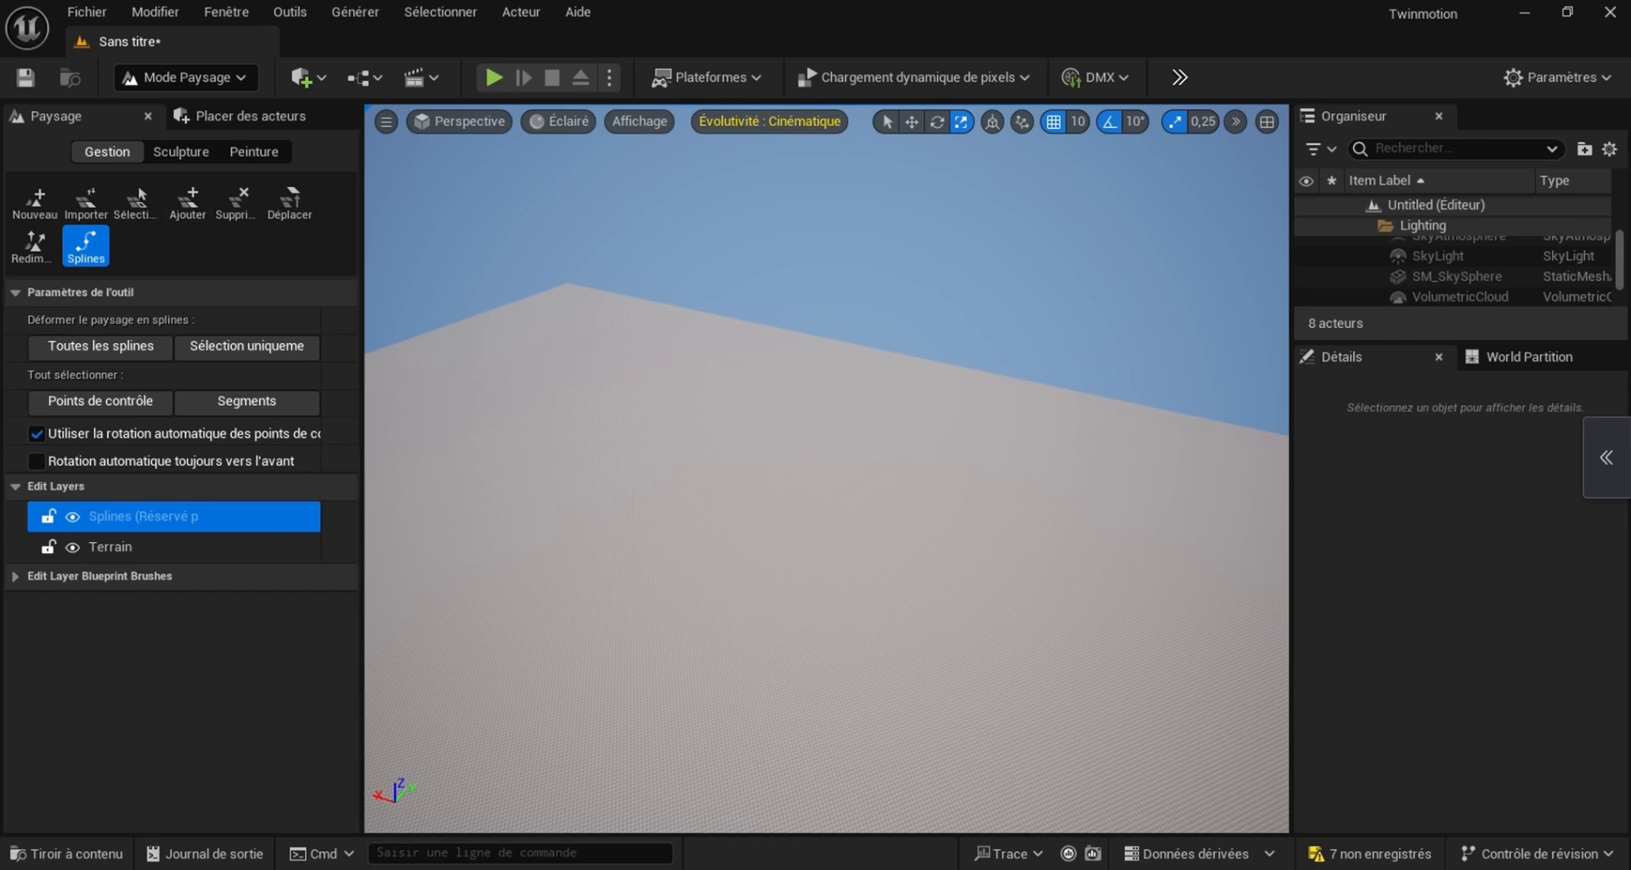
{"action": "left_click", "coordinate": [604, 424], "text": "ctrl"}
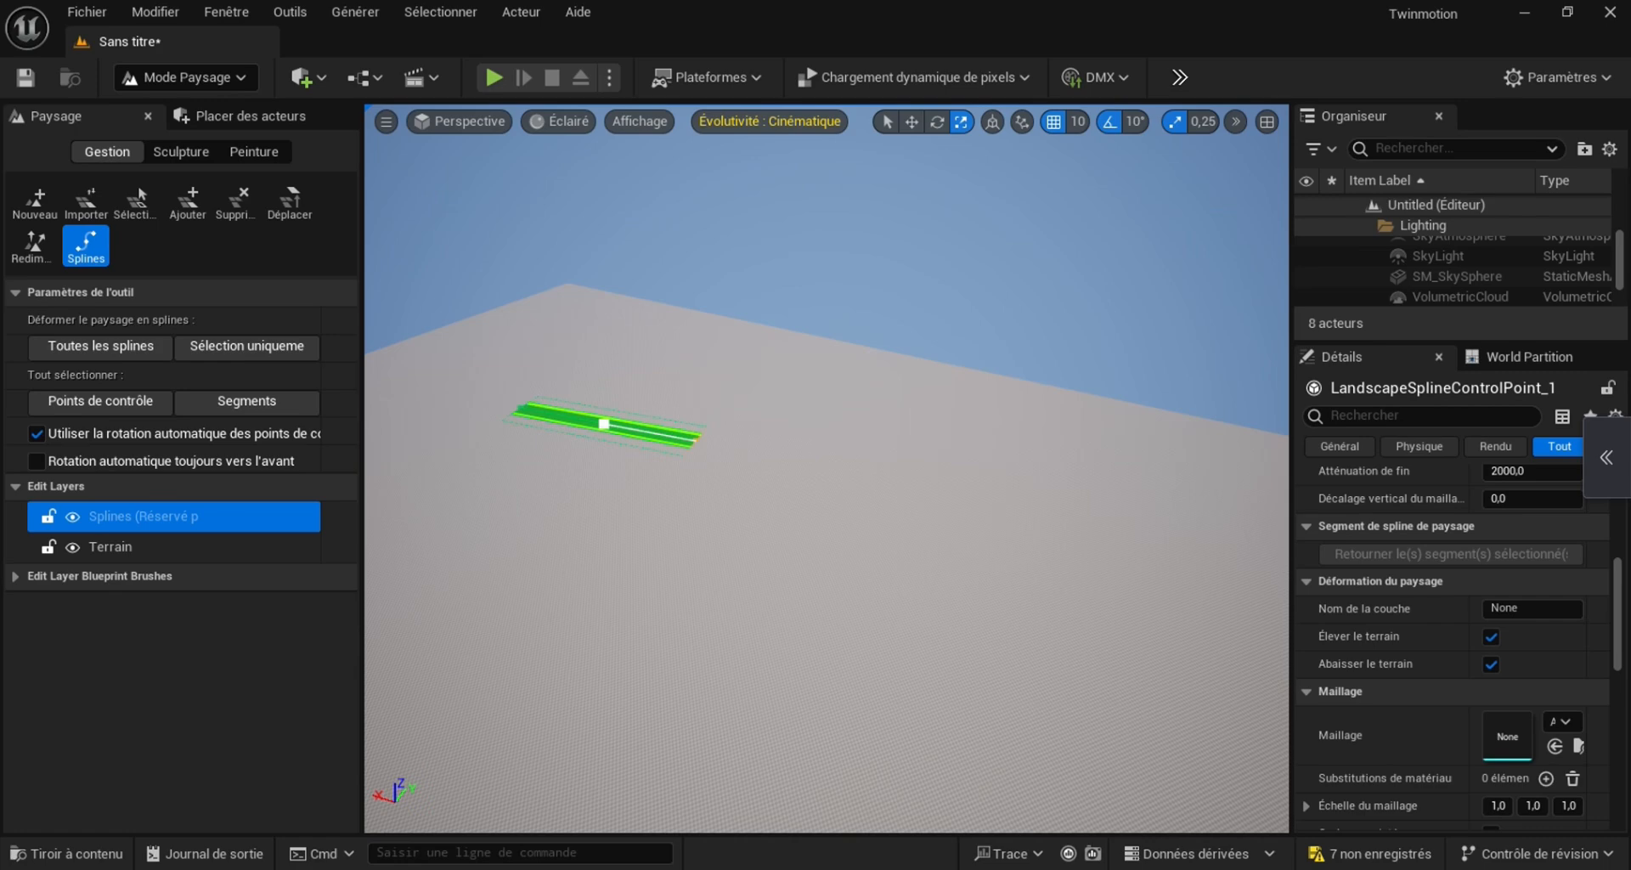
Set the half-width of both spline control points to 700
{"action": "right_click_drag", "start_coordinate": [826, 464], "coordinate": [794, 495]}
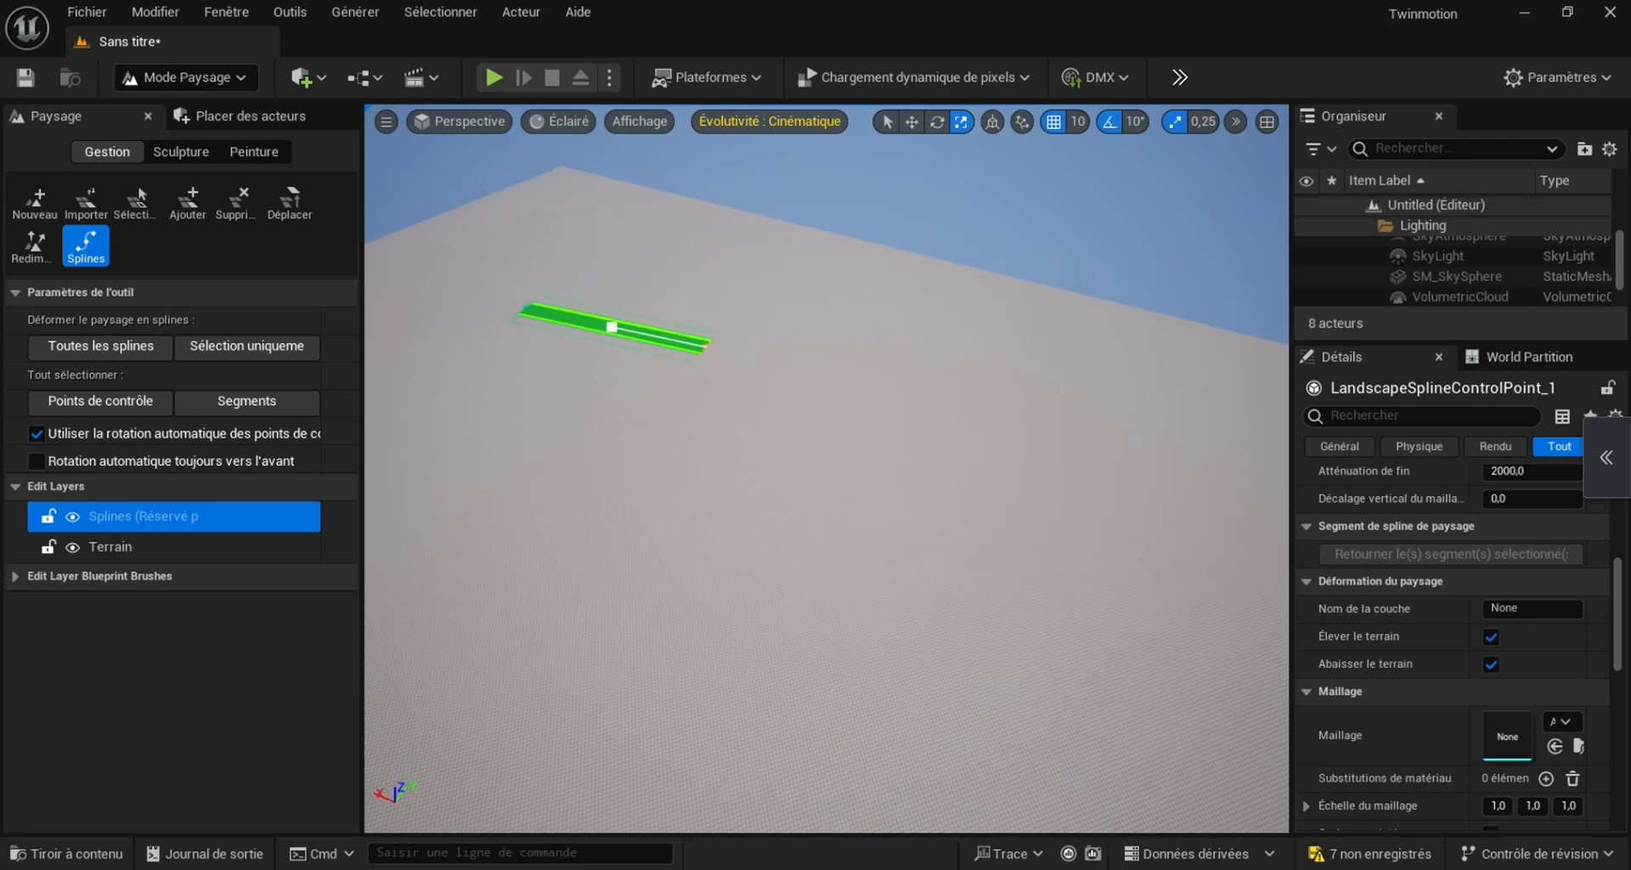
{"action": "scroll", "coordinate": [1398, 606], "scroll_direction": "down", "scroll_amount": 1}
{"action": "scroll", "coordinate": [1445, 533], "scroll_direction": "up", "scroll_amount": 6}
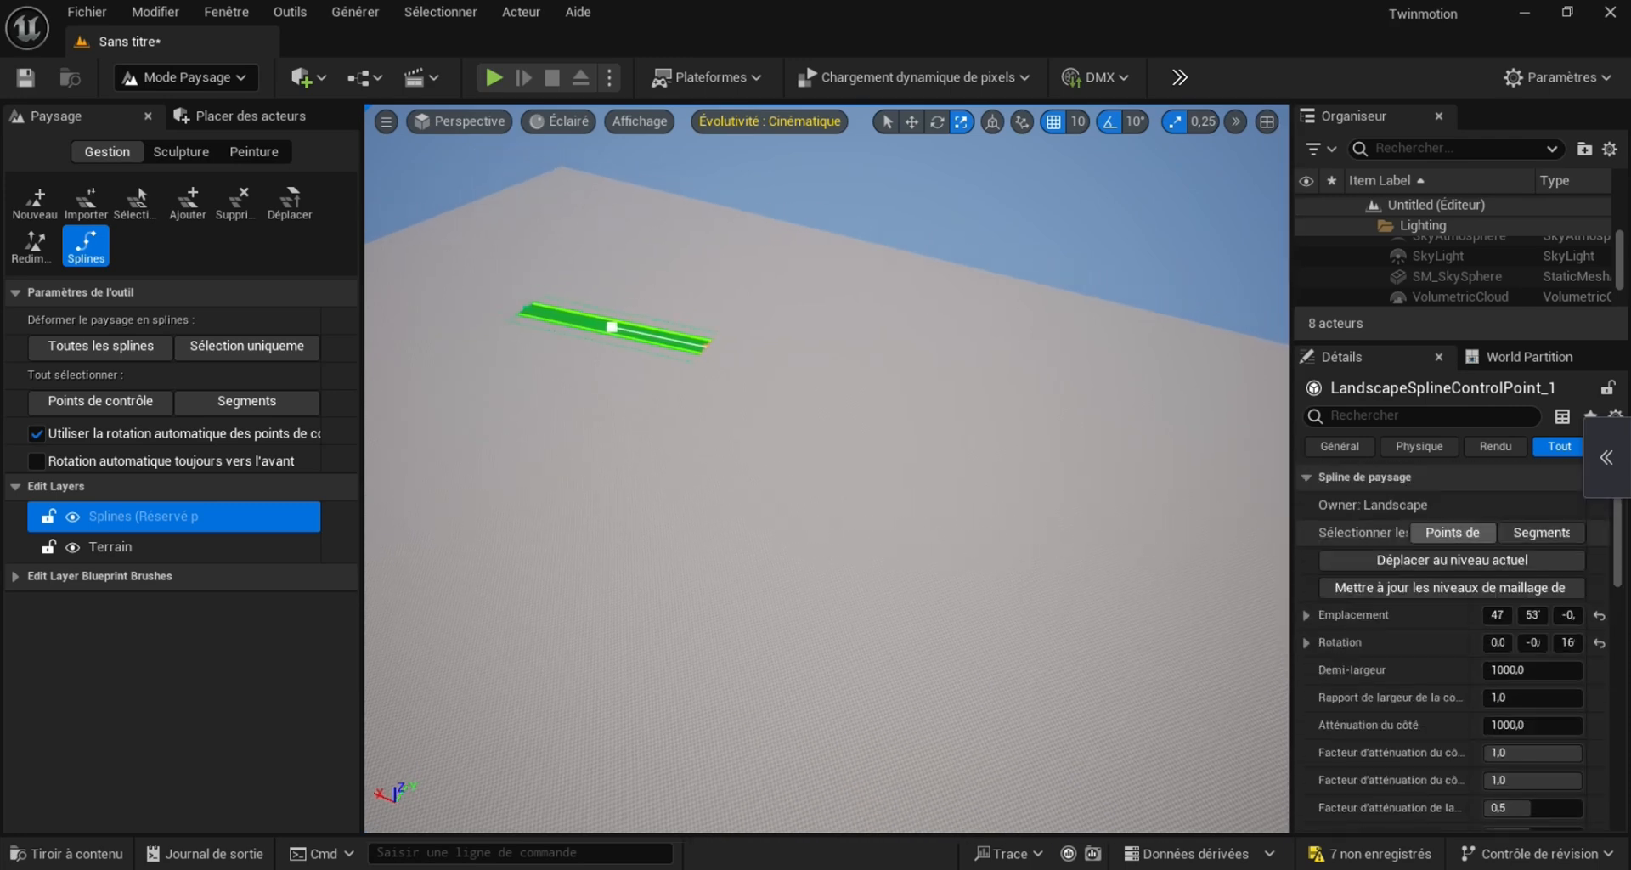
{"action": "left_click", "coordinate": [1532, 671]}
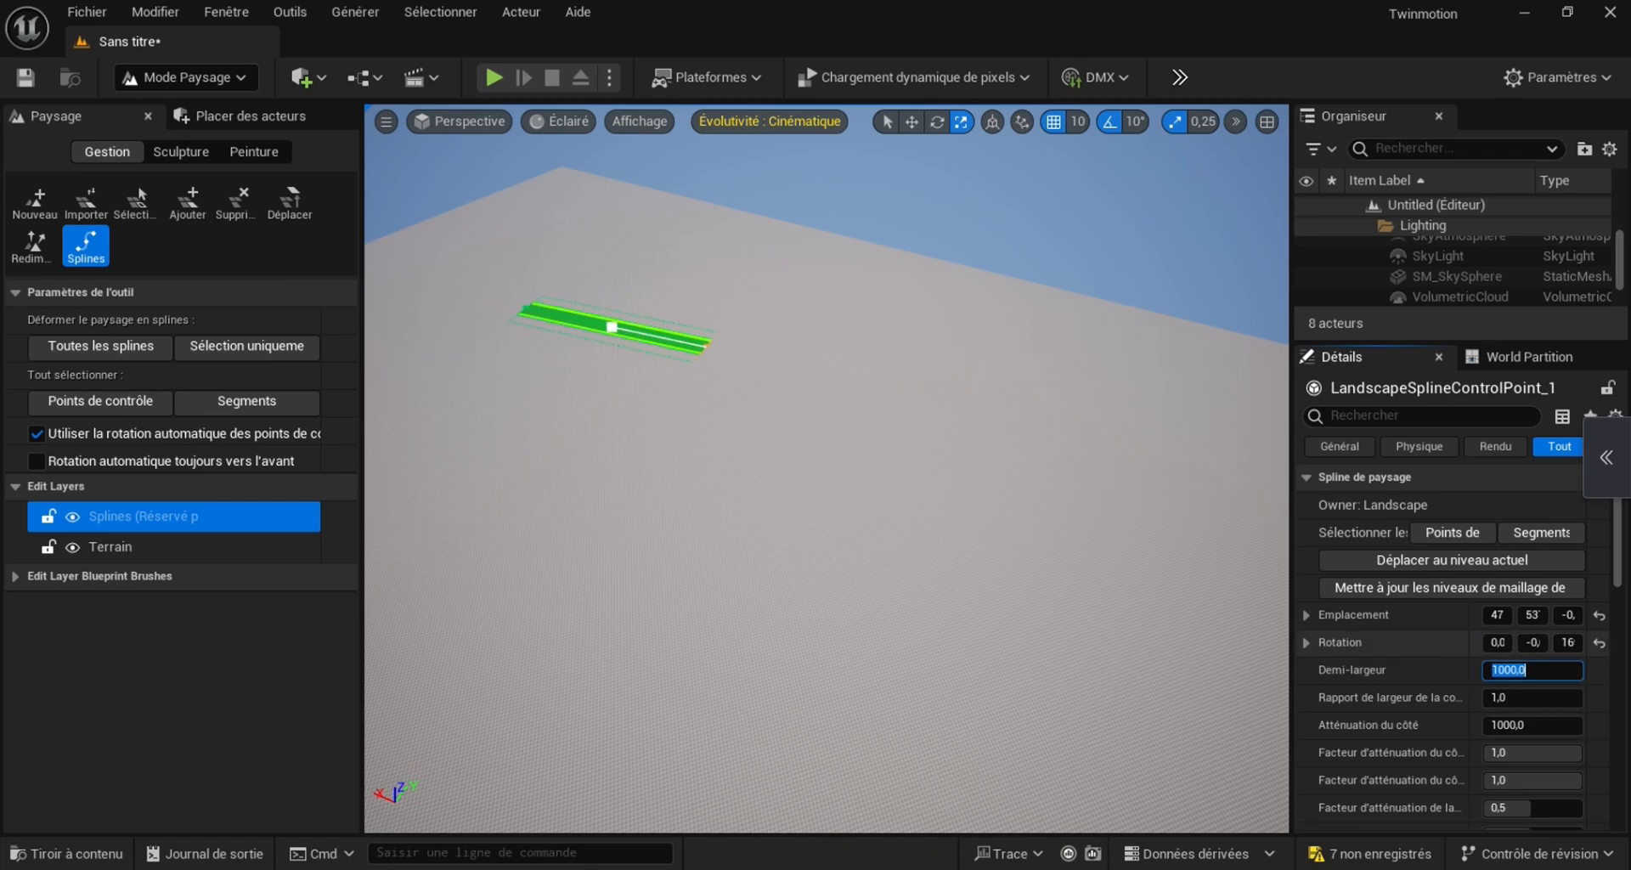
{"action": "type", "text": "70"}
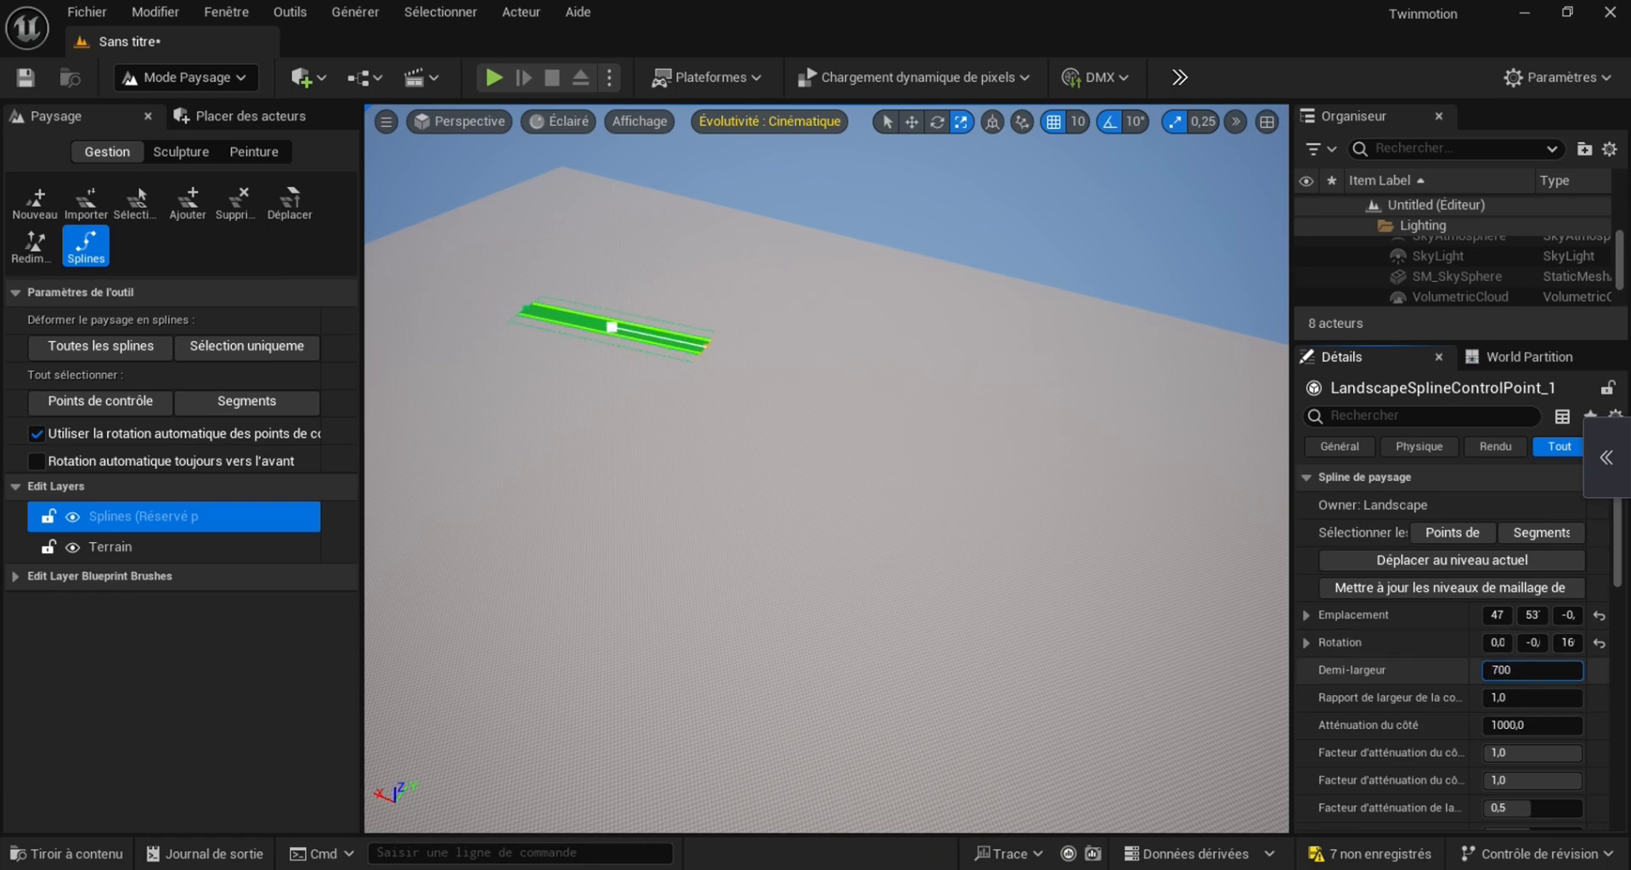
{"action": "type", "text": "0"}
{"action": "left_click", "coordinate": [524, 310]}
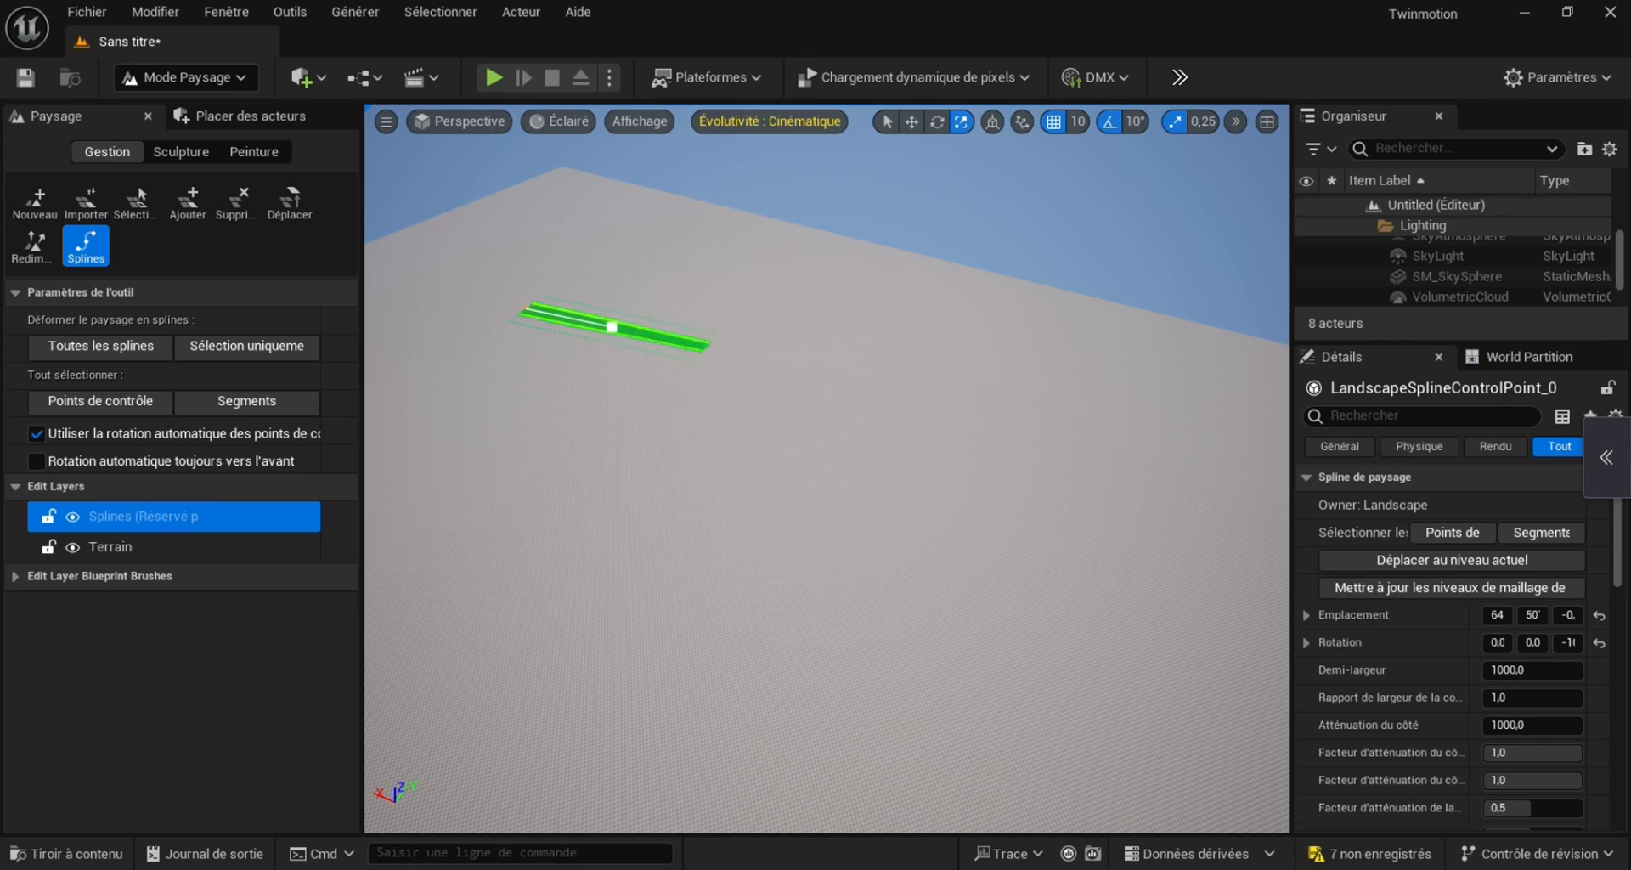
{"action": "key", "text": "w"}
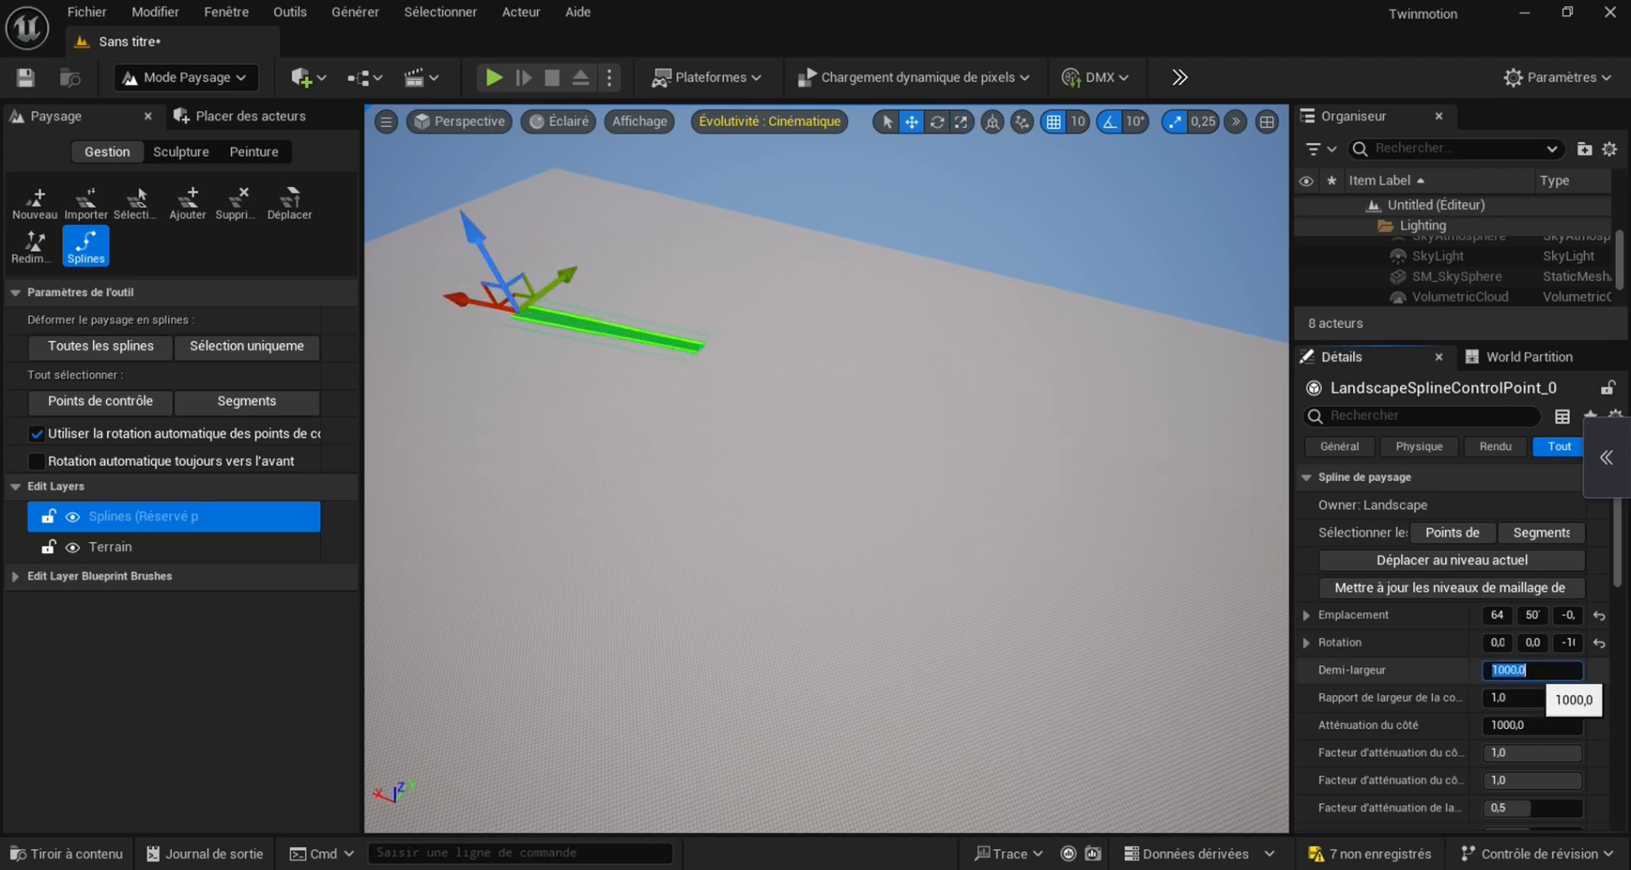
{"action": "type", "text": "700"}
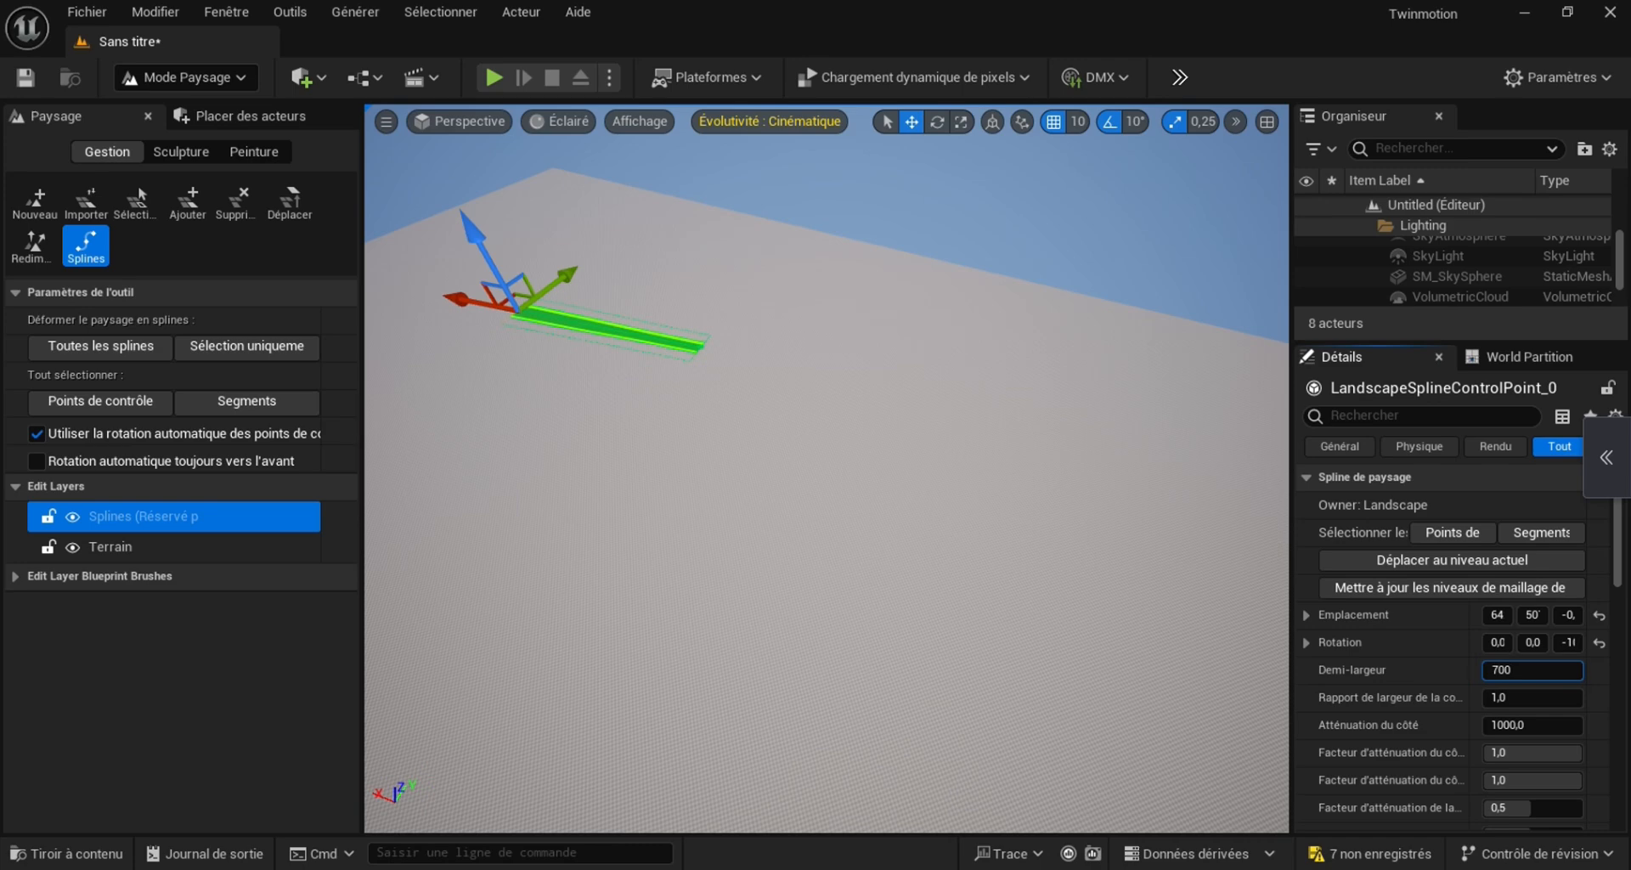
{"action": "key", "text": "Return"}
Extend the spline from its second control point with further points, forming a long curving road path across the landscape
{"action": "left_click", "coordinate": [697, 348]}
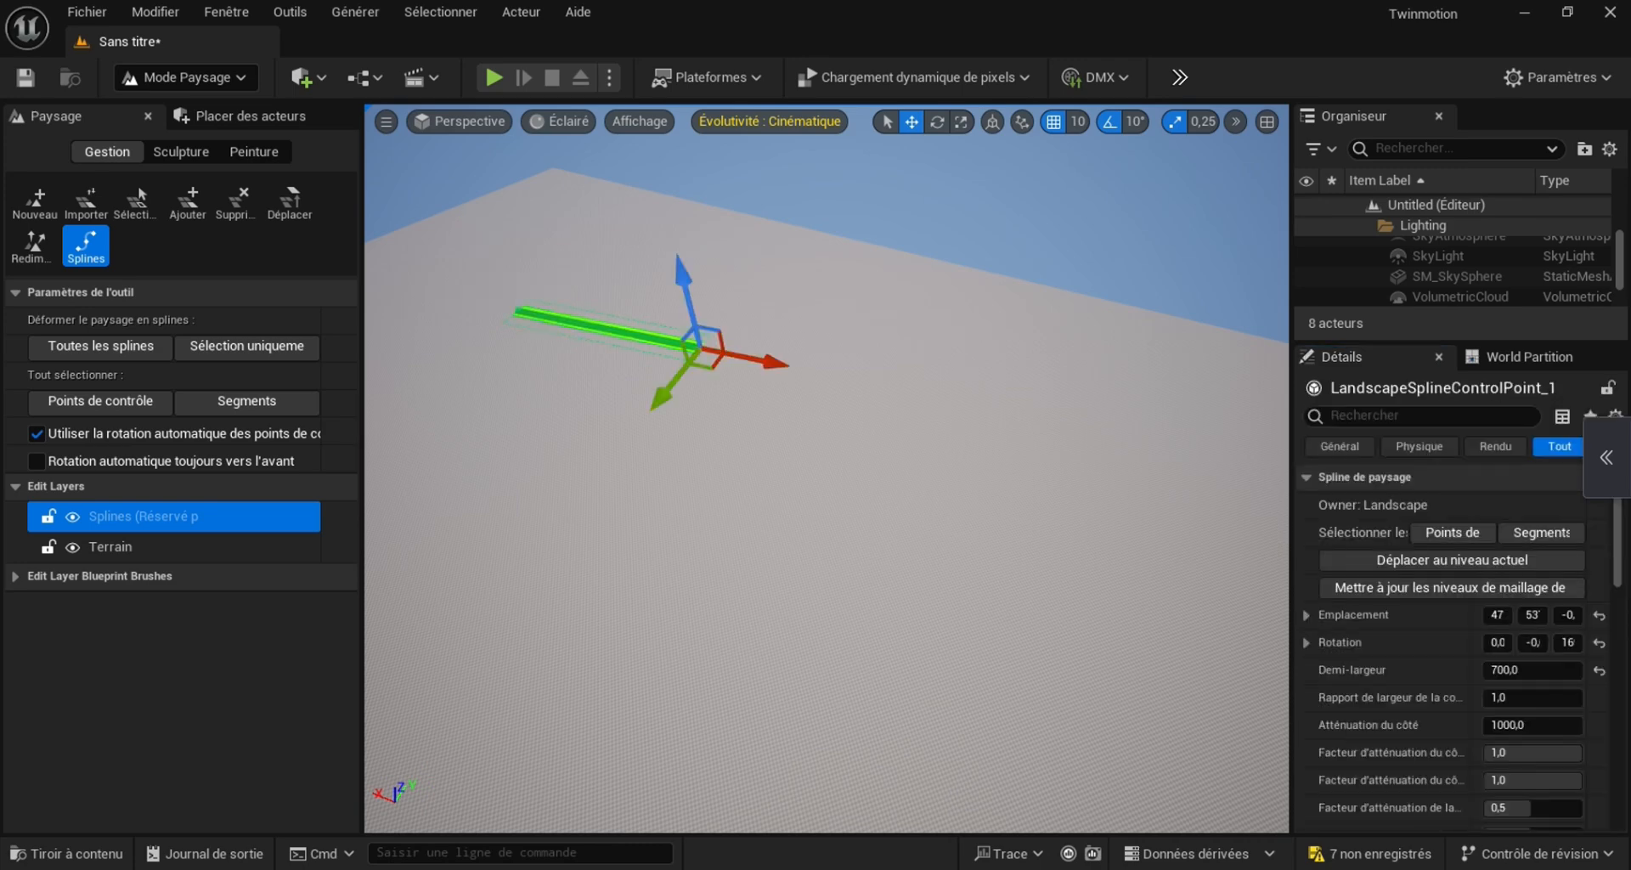
{"action": "left_click", "coordinate": [958, 439], "text": "ctrl"}
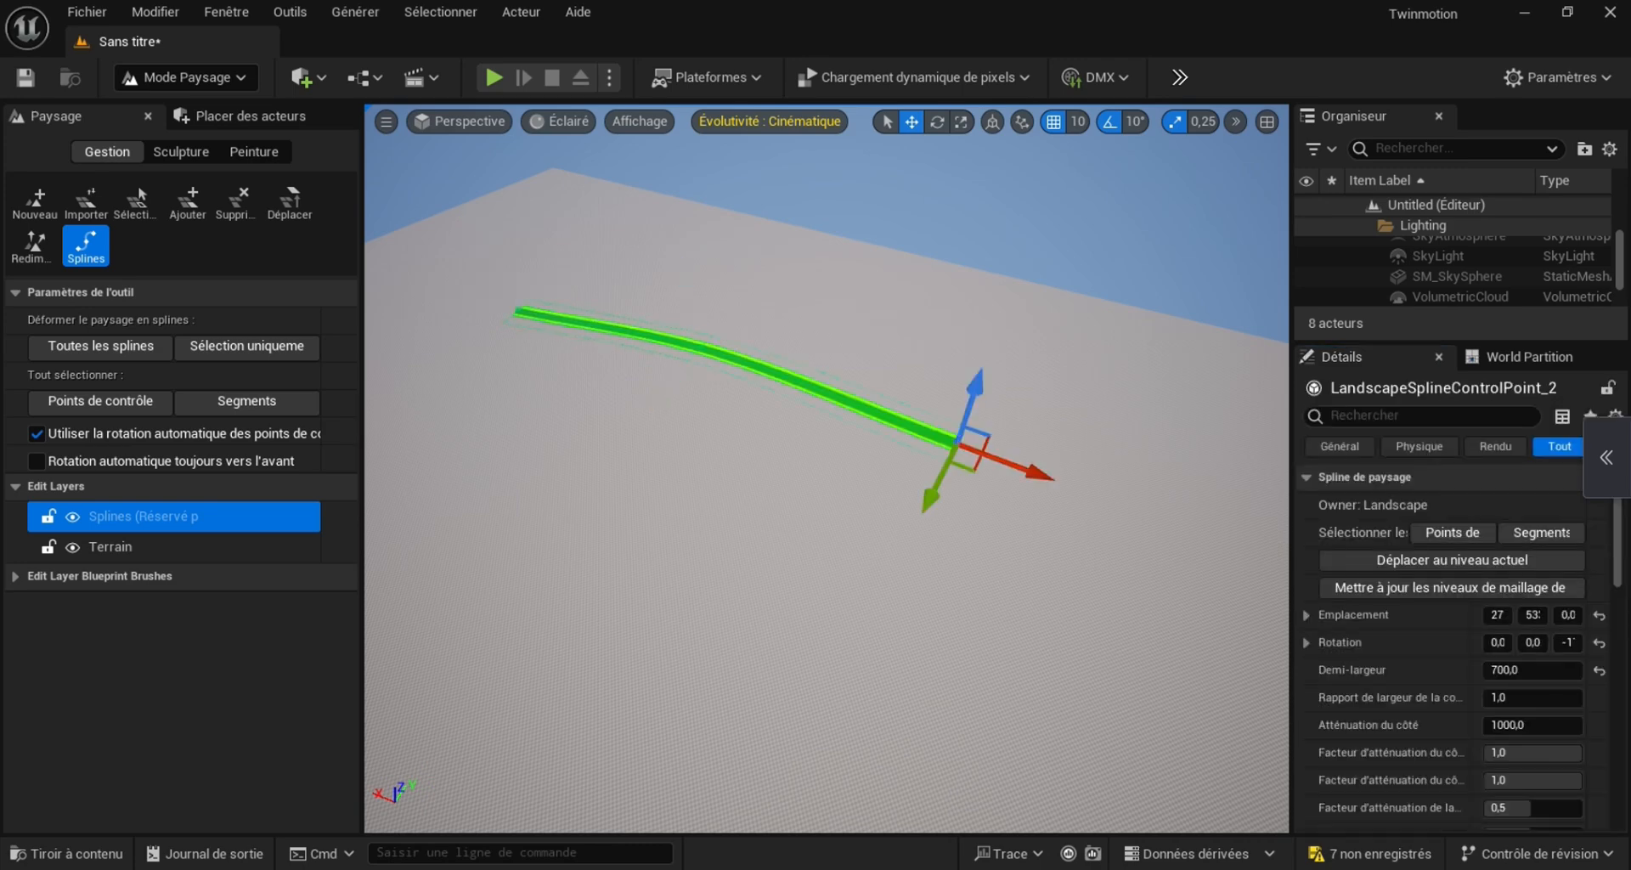
{"action": "left_click", "coordinate": [1104, 608], "text": "ctrl"}
{"action": "right_click_drag", "start_coordinate": [1104, 609], "coordinate": [1279, 665]}
{"action": "left_click", "coordinate": [965, 439], "text": "ctrl"}
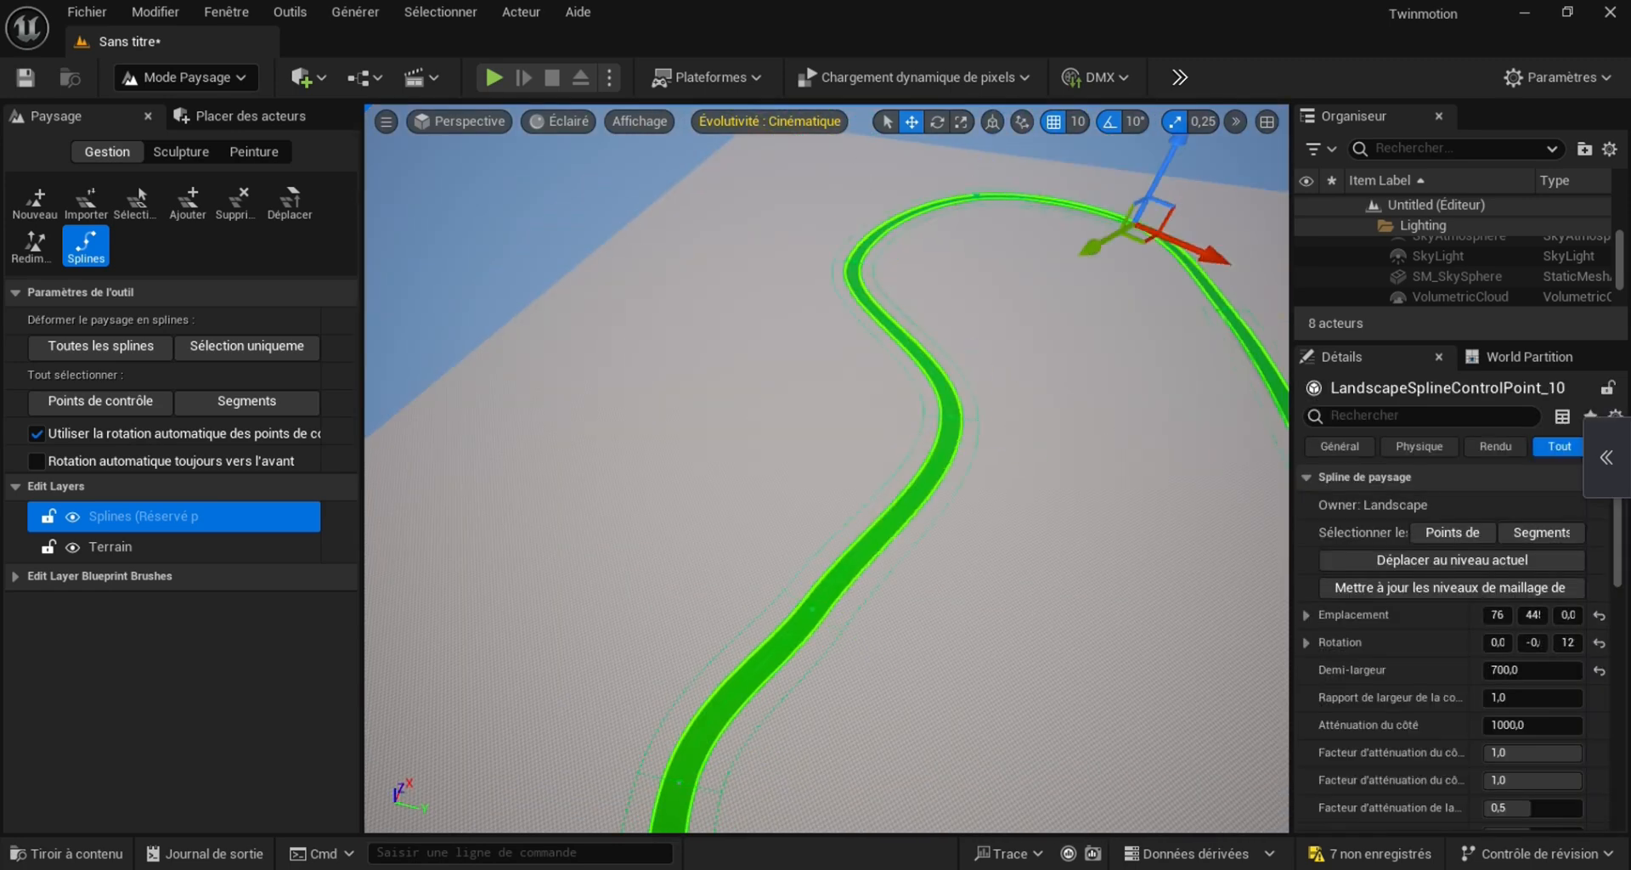
{"action": "right_click_drag", "start_coordinate": [827, 468], "coordinate": [977, 599]}
Open the Fab asset library from the editor and maximize its window
{"action": "left_click", "coordinate": [226, 11]}
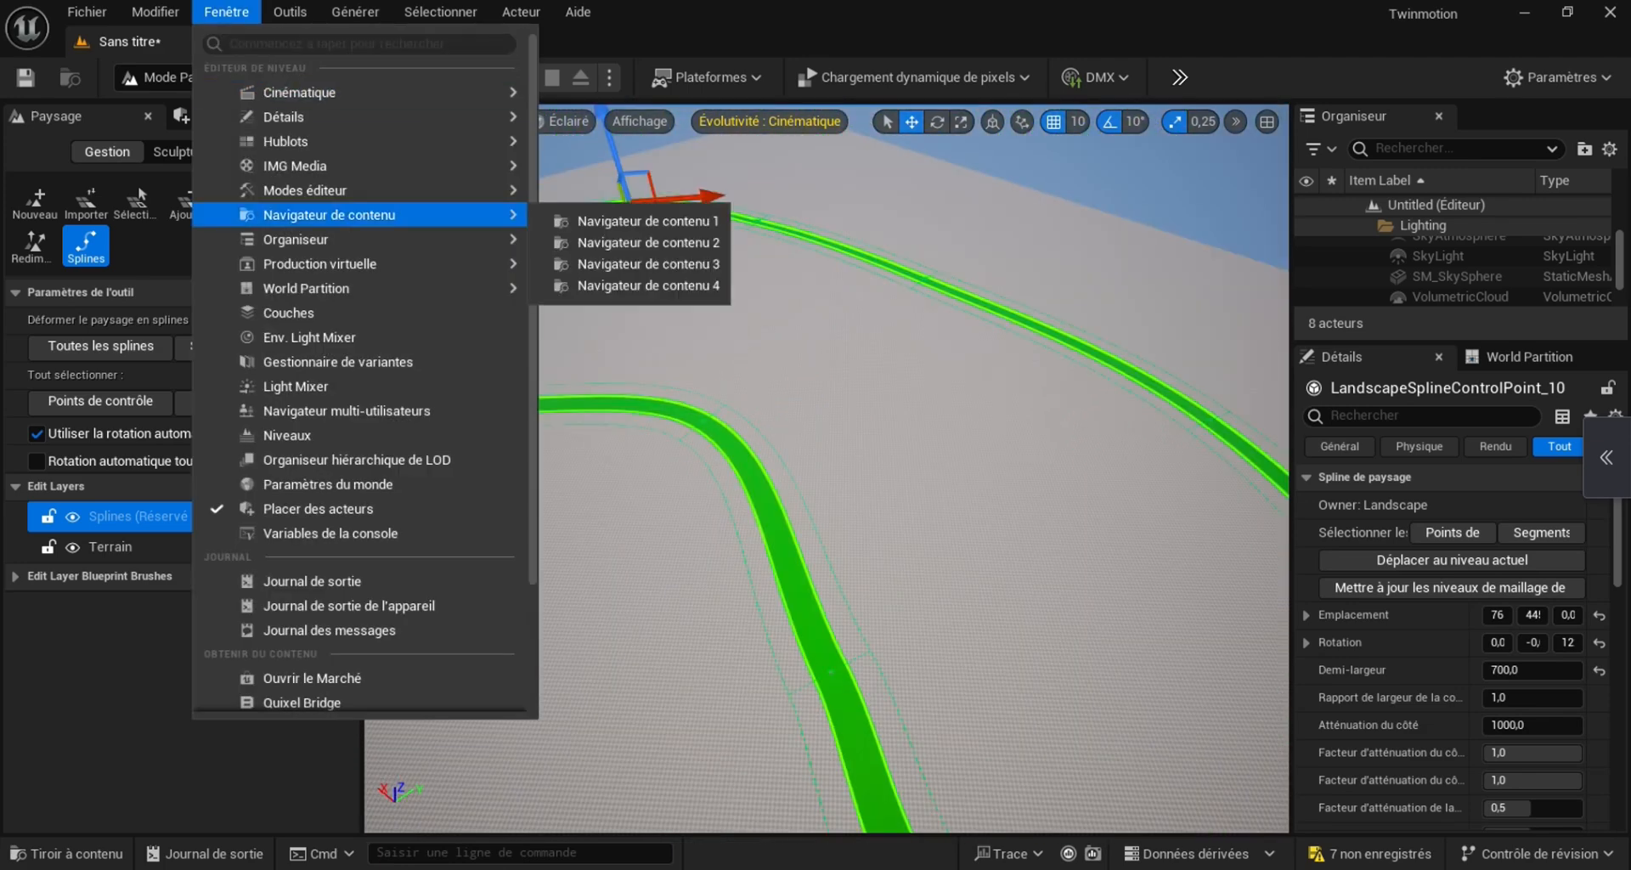
{"action": "scroll", "coordinate": [323, 612], "scroll_direction": "down", "scroll_amount": 2}
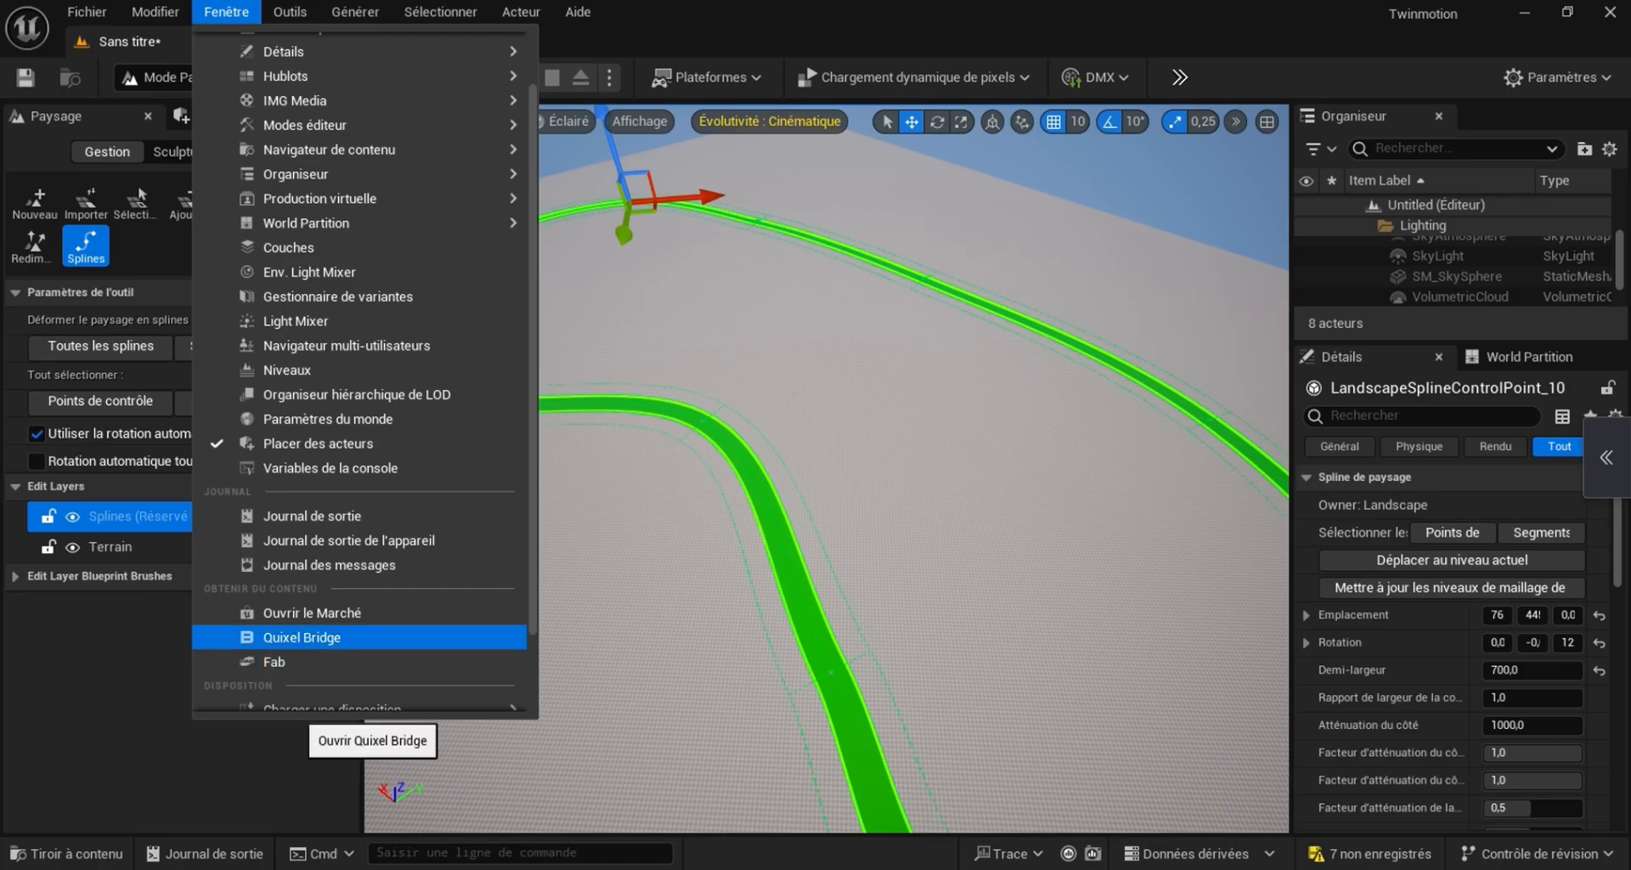
{"action": "left_click", "coordinate": [274, 662]}
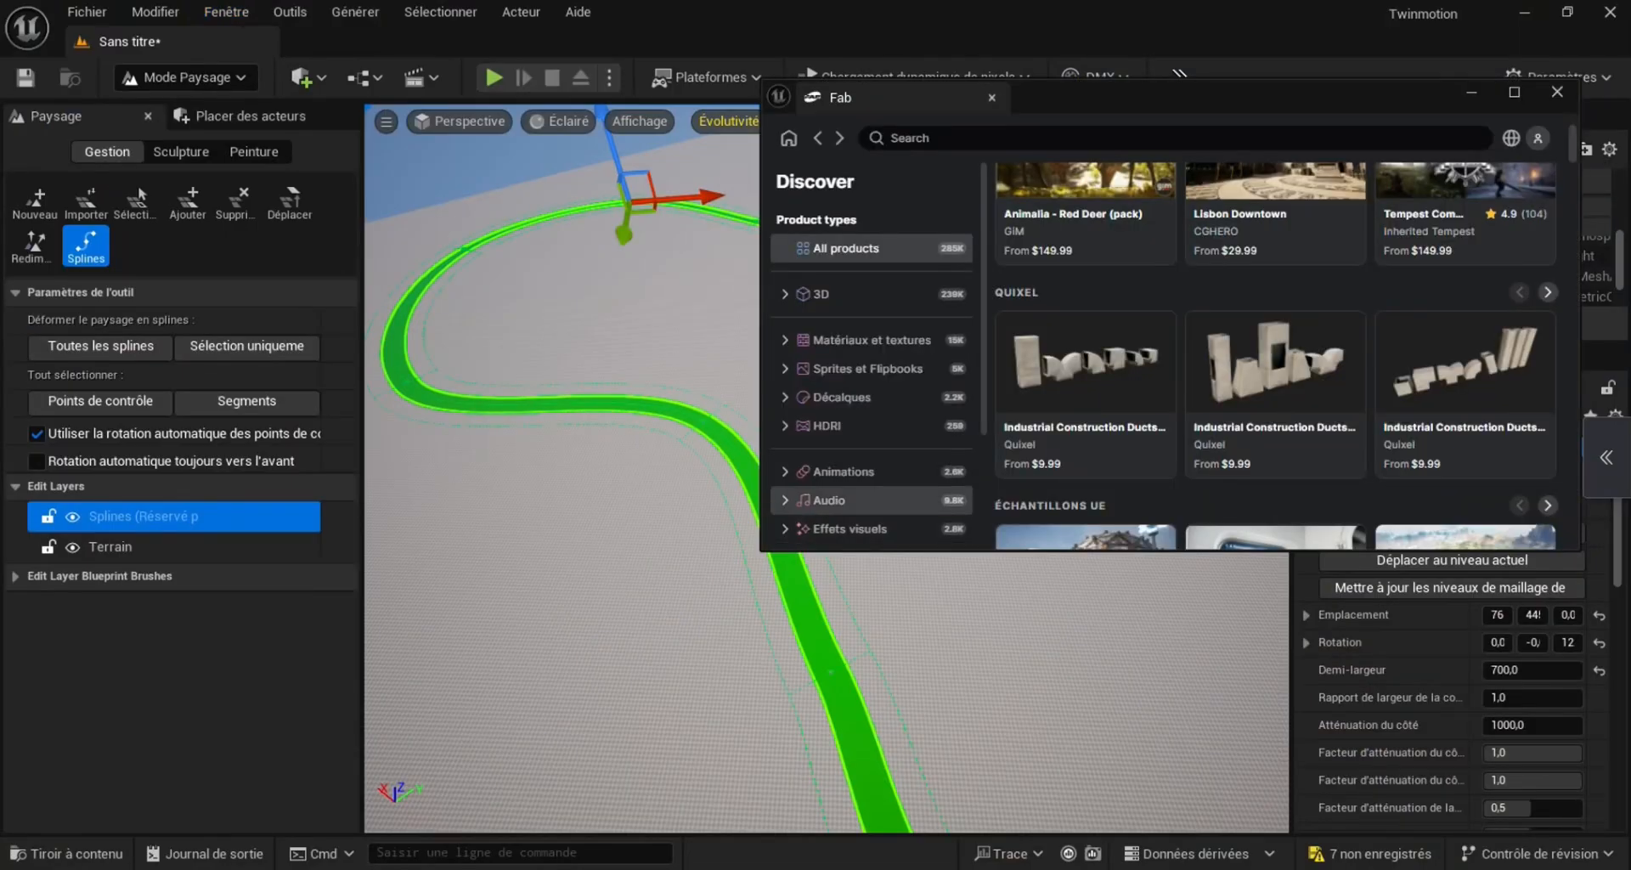
{"action": "left_click_drag", "start_coordinate": [1370, 91], "coordinate": [1102, 140]}
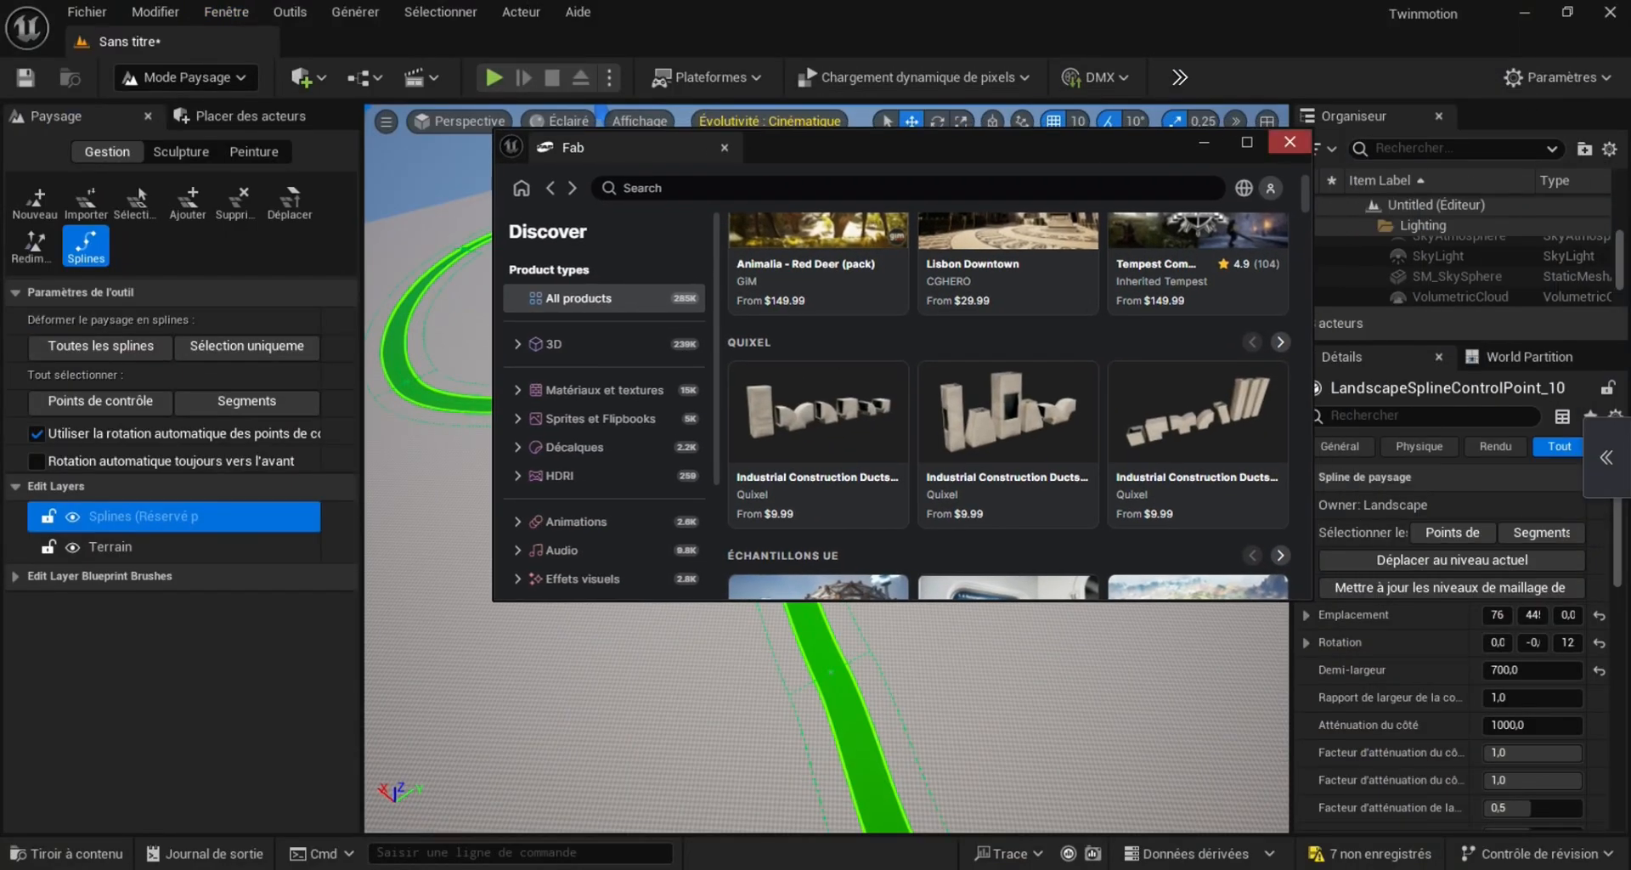
{"action": "left_click", "coordinate": [1246, 140]}
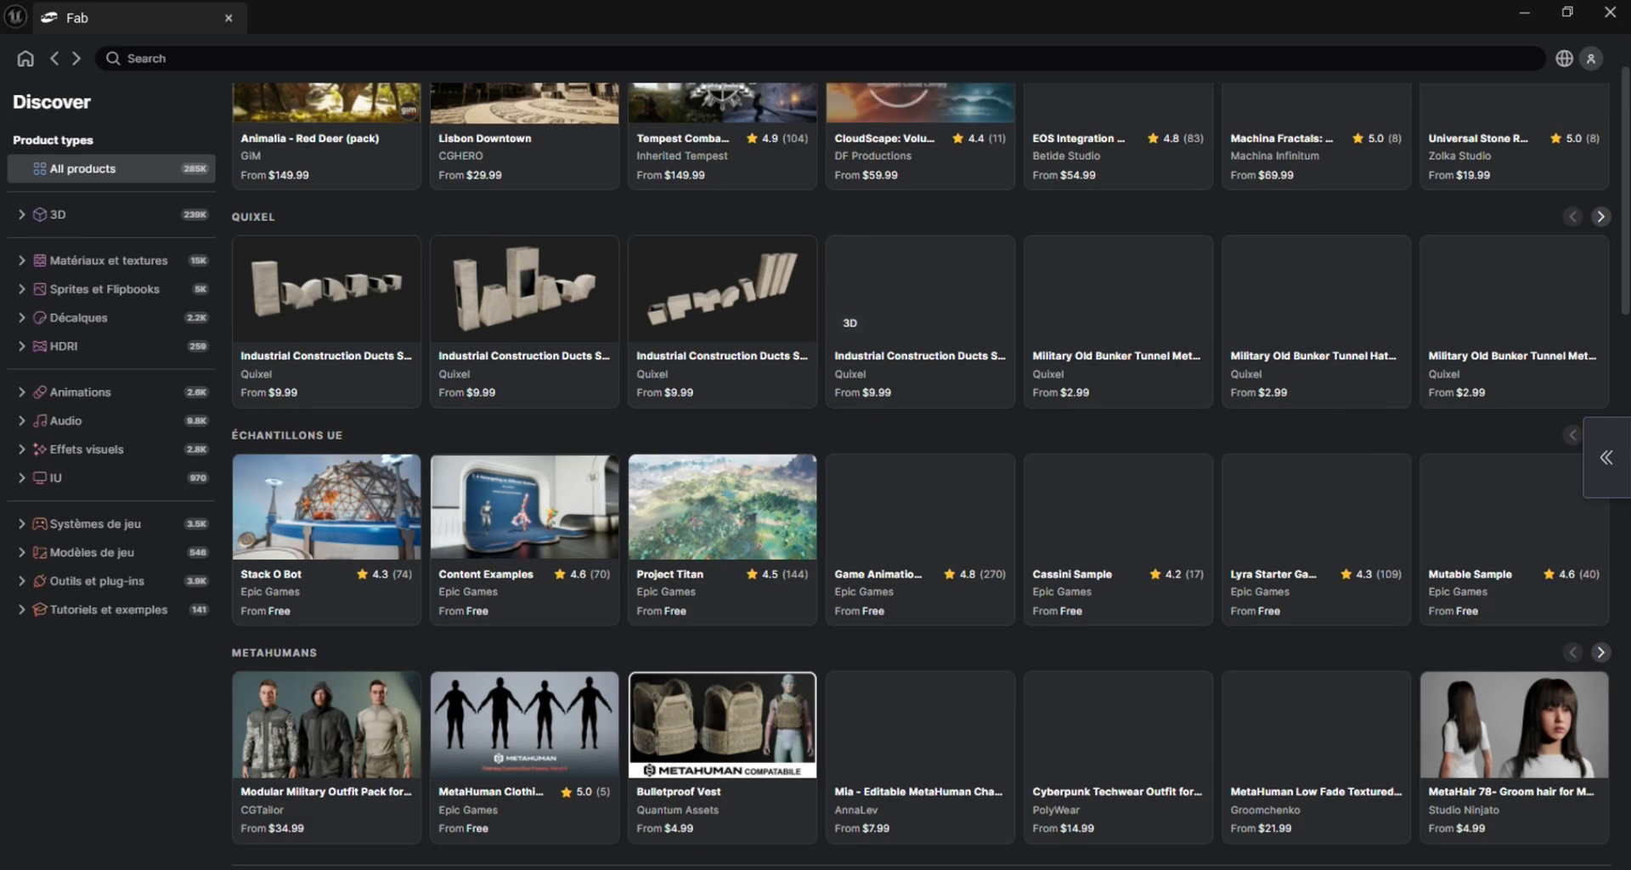
{"action": "scroll", "coordinate": [921, 476], "scroll_direction": "up", "scroll_amount": 2}
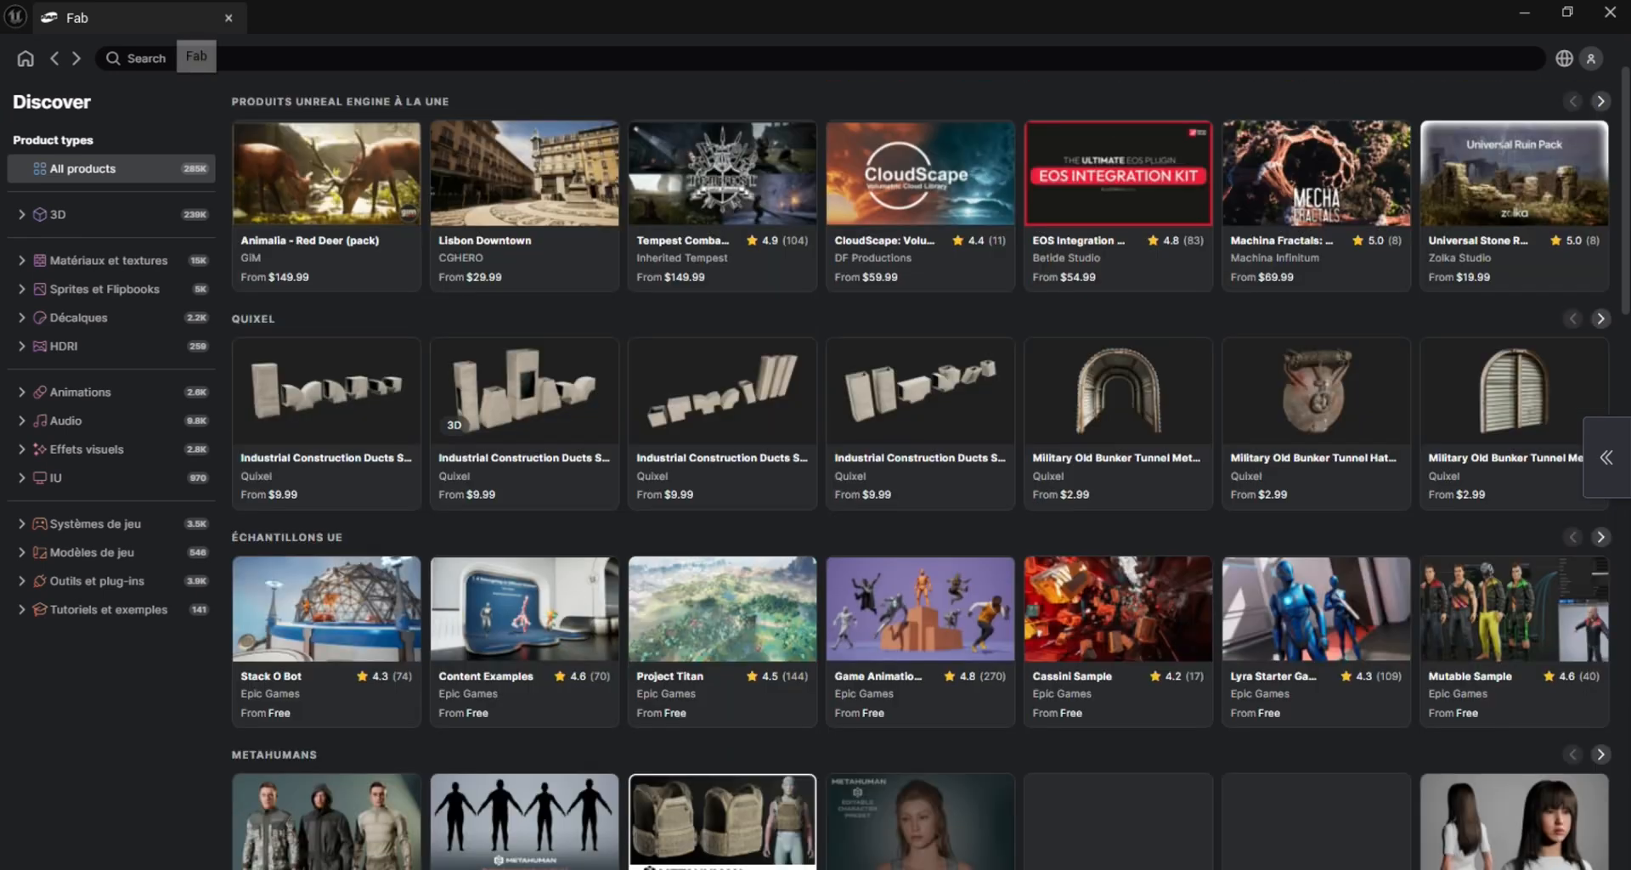
Search all Fab products for "Fine american road"
{"action": "left_click", "coordinate": [128, 59]}
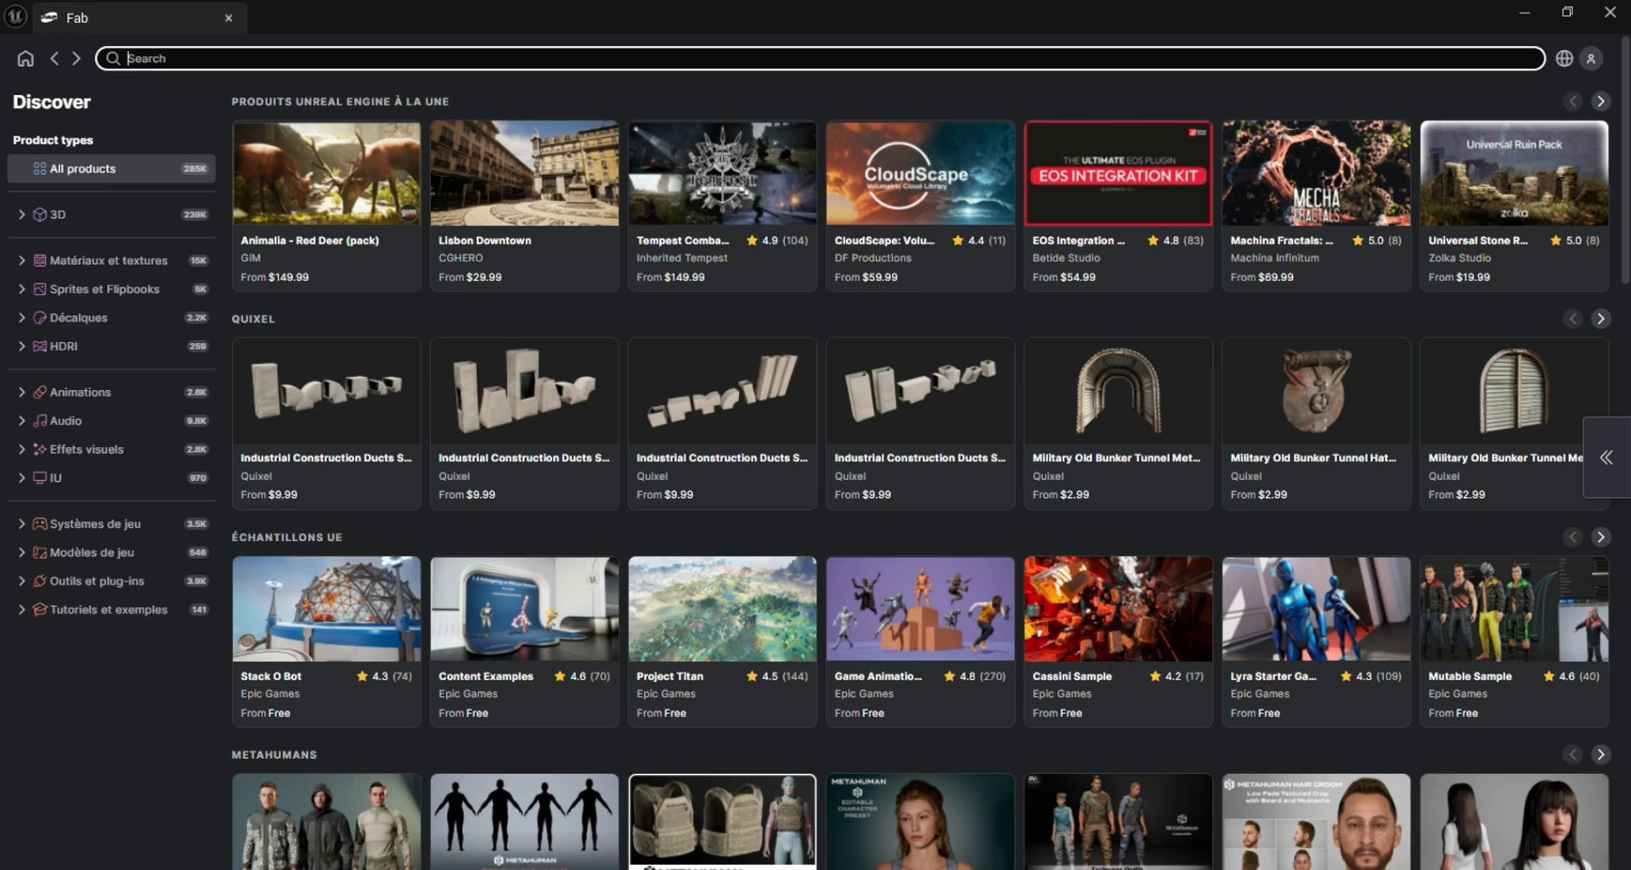
{"action": "type", "text": "Fine"}
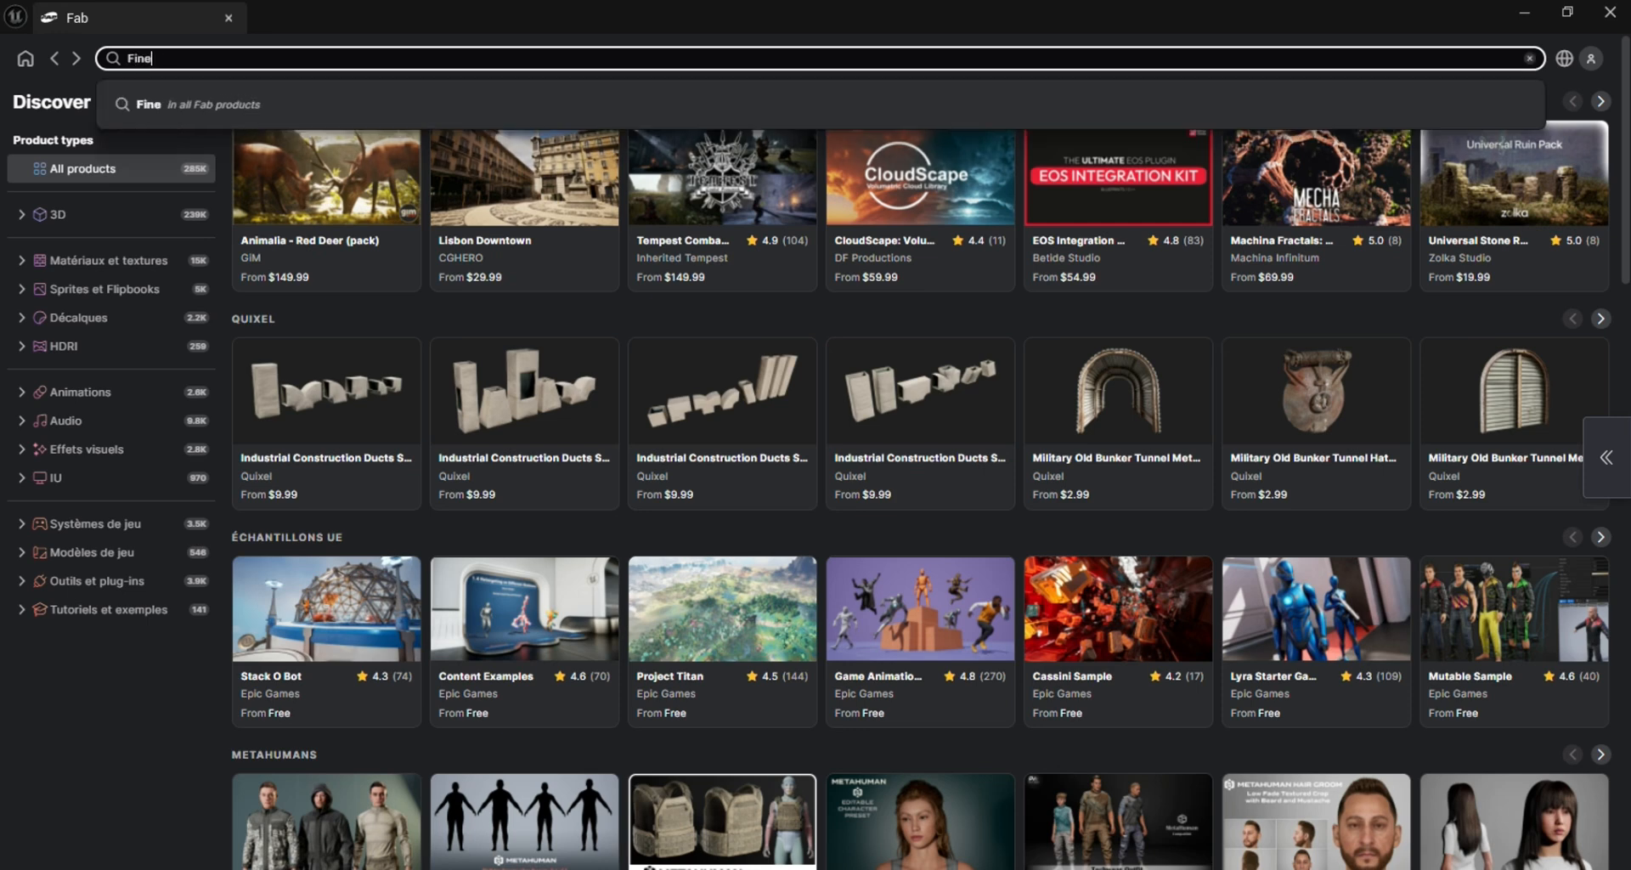
{"action": "type", "text": "Fine american road"}
{"action": "key", "text": "Return"}
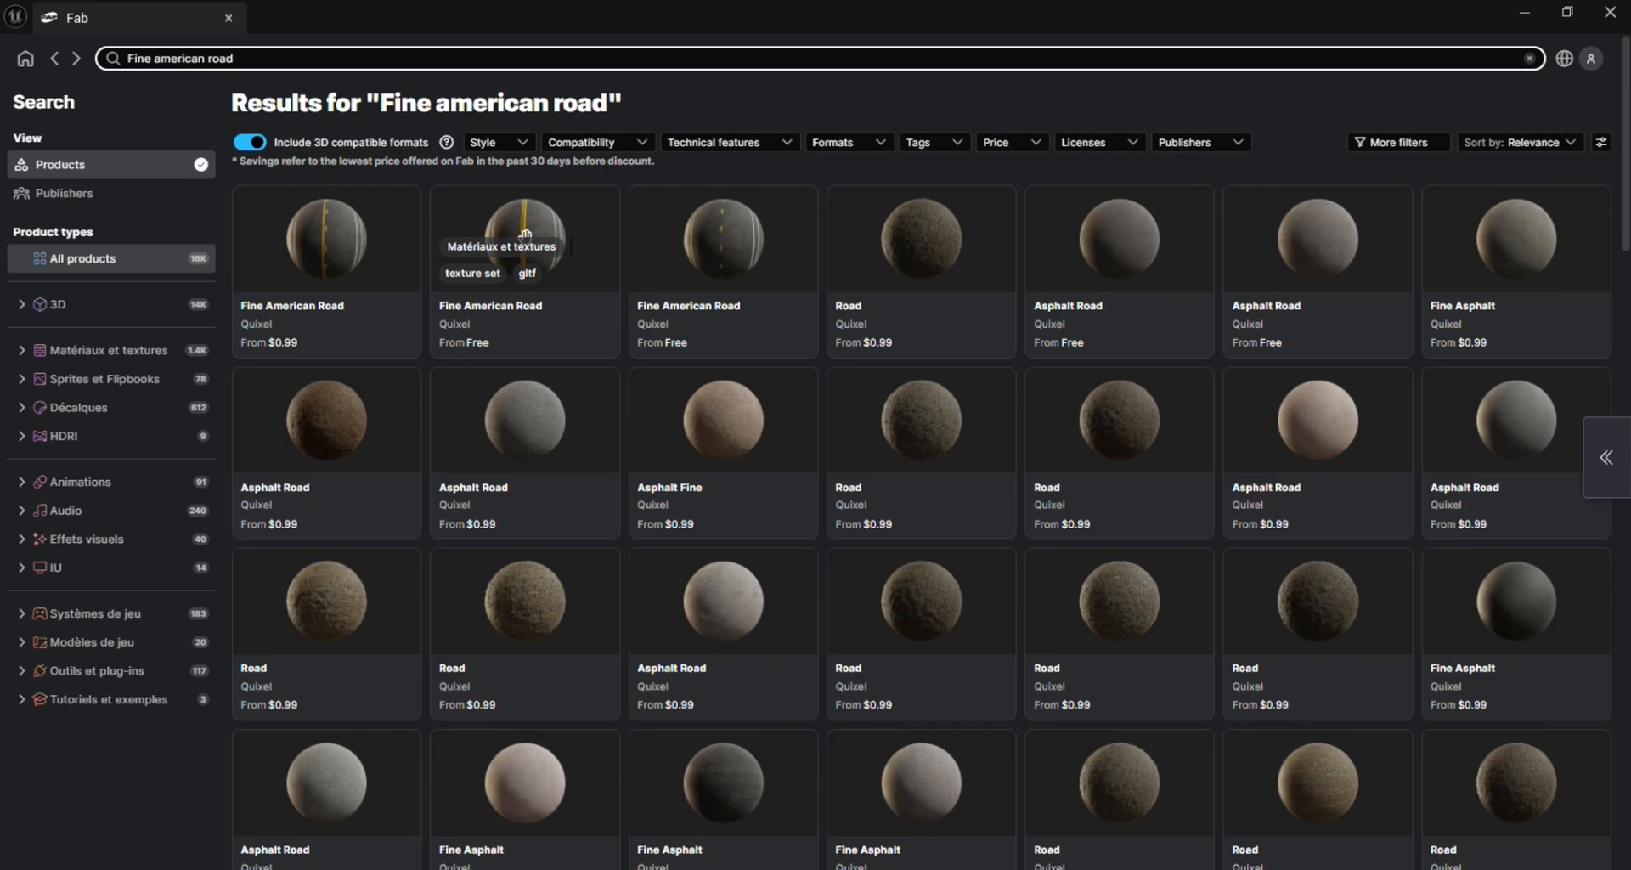
Add the free Fine American Road material with the dashed yellow centre line to the project at Medium quality, and minimize Fab
{"action": "left_click", "coordinate": [725, 232]}
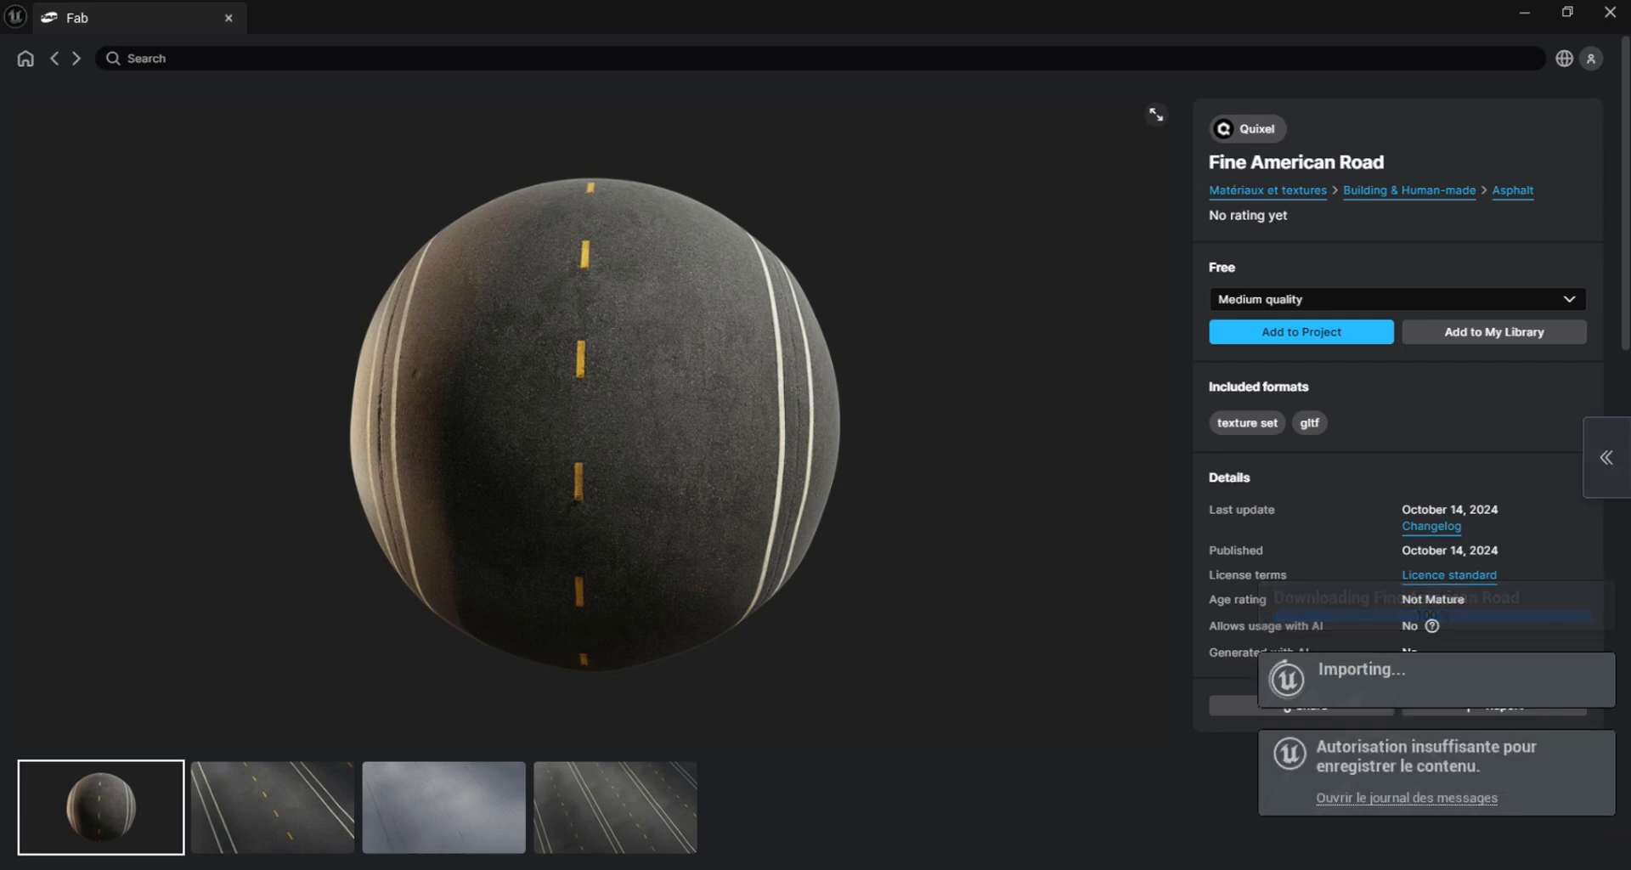
{"action": "mouse_move", "coordinate": [1042, 869]}
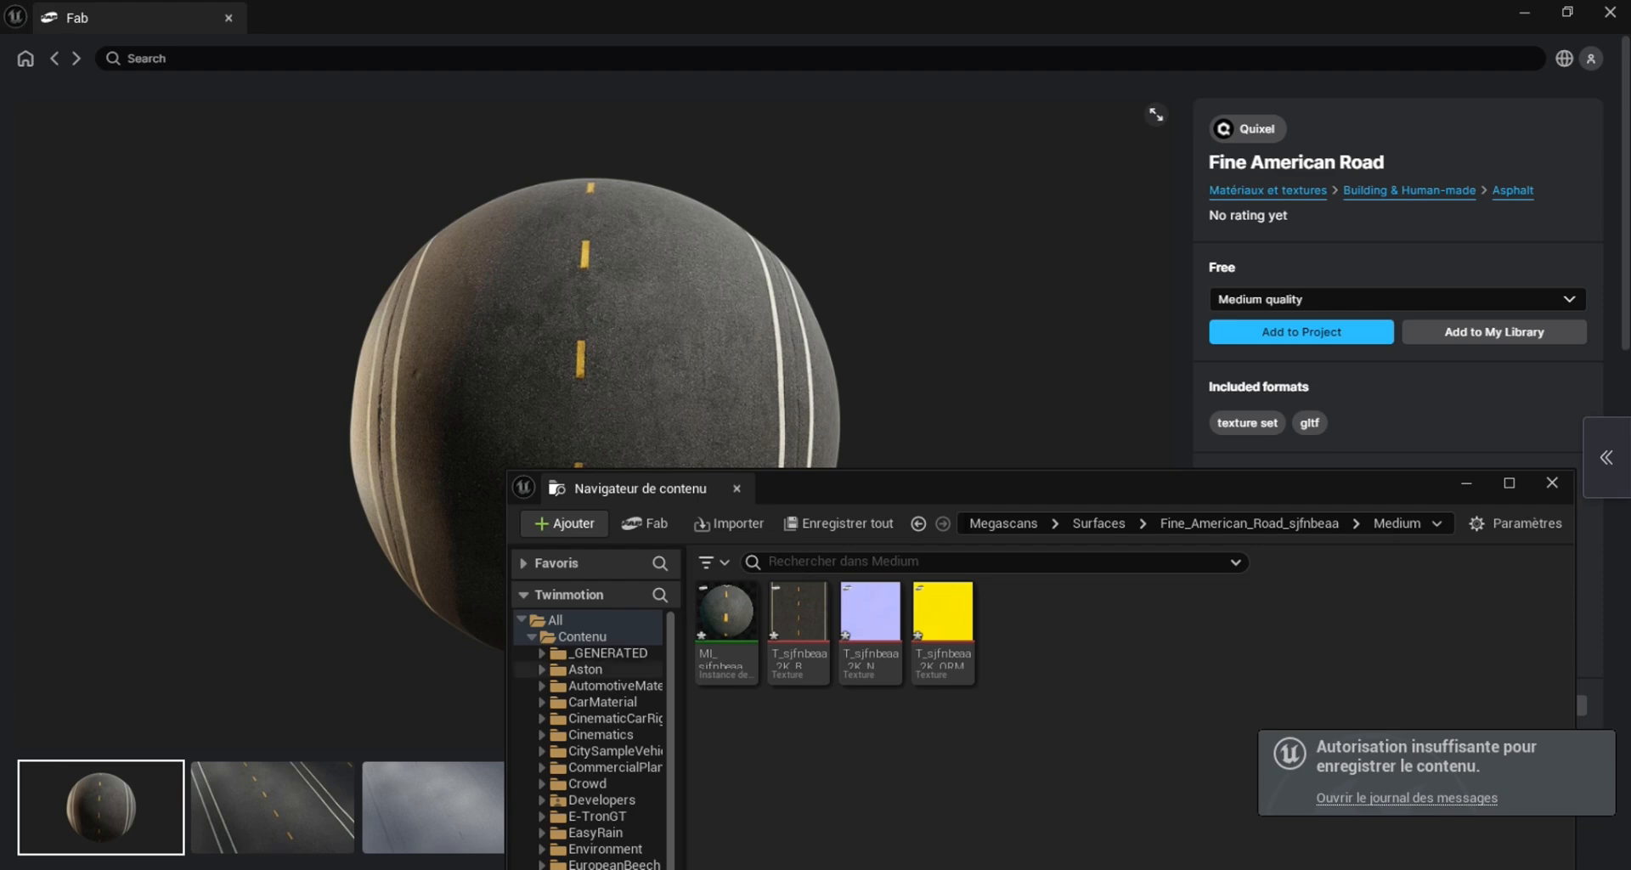
{"action": "left_click", "coordinate": [1524, 12]}
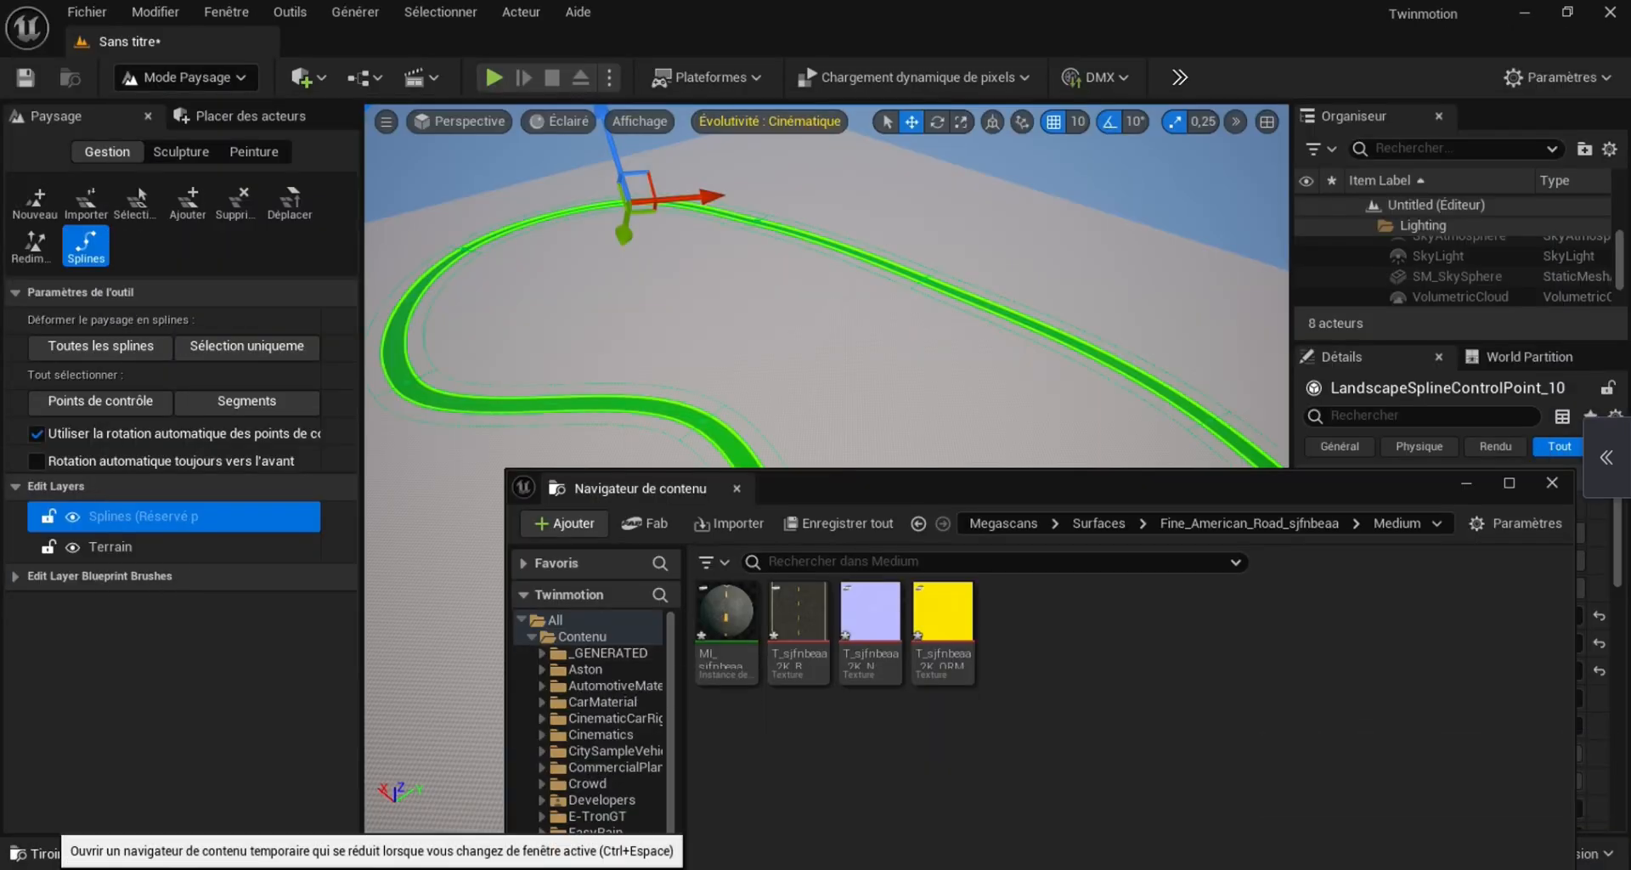
Browse the project content to the Medium folder of Fine_American_Road_sjfnch0a under Fab/Megascans/Surfaces, and close the floating content browser
{"action": "left_click", "coordinate": [68, 853]}
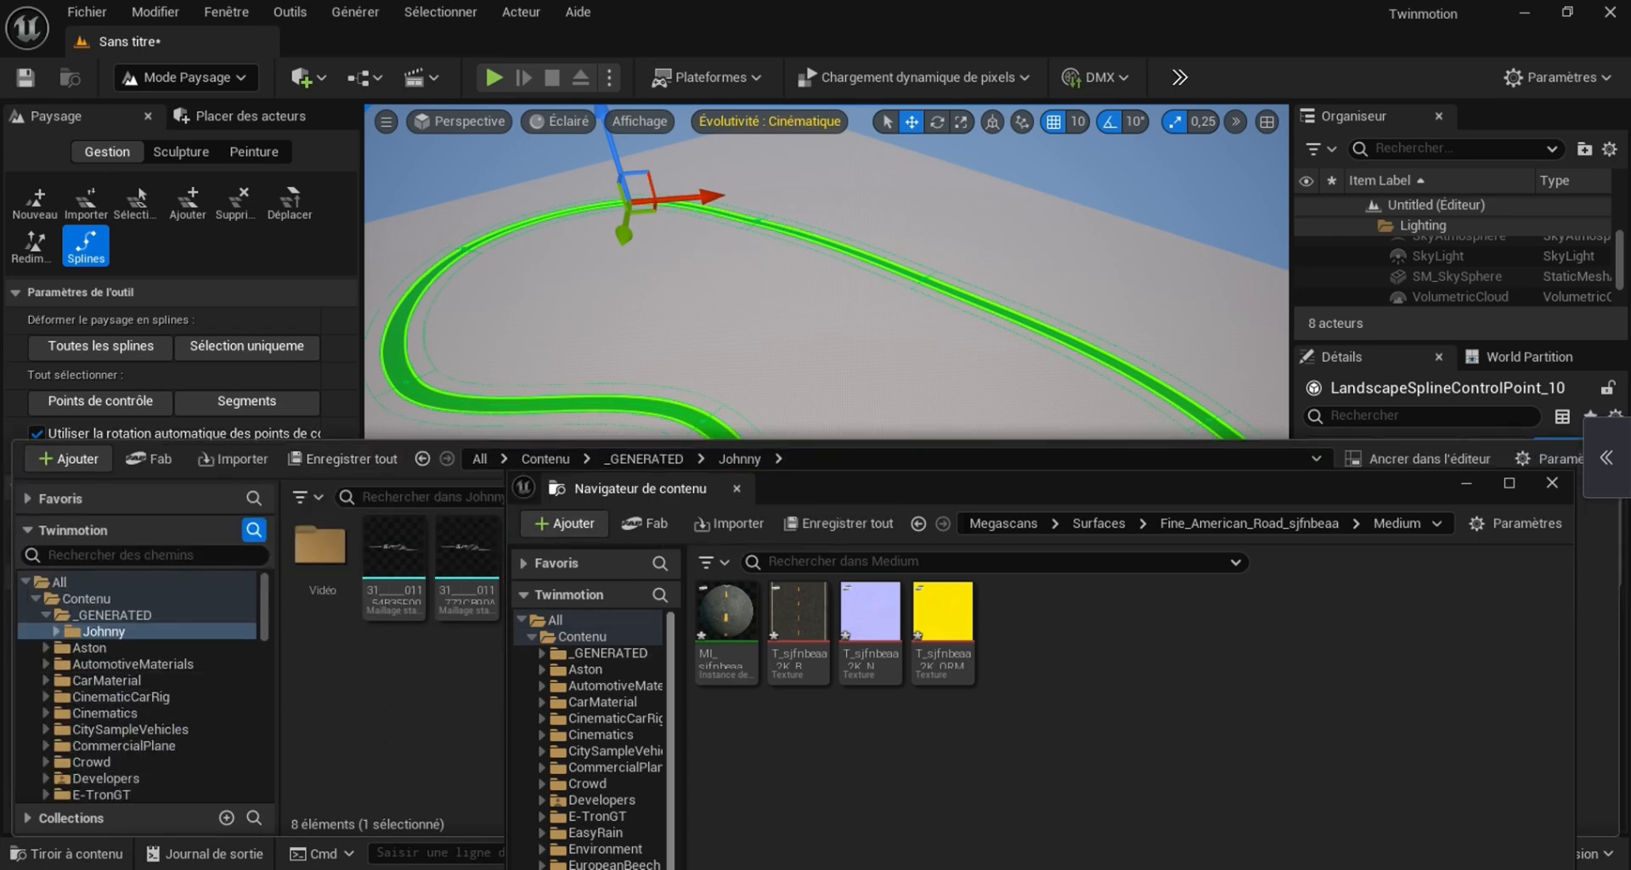
{"action": "scroll", "coordinate": [136, 664], "scroll_direction": "down", "scroll_amount": 8}
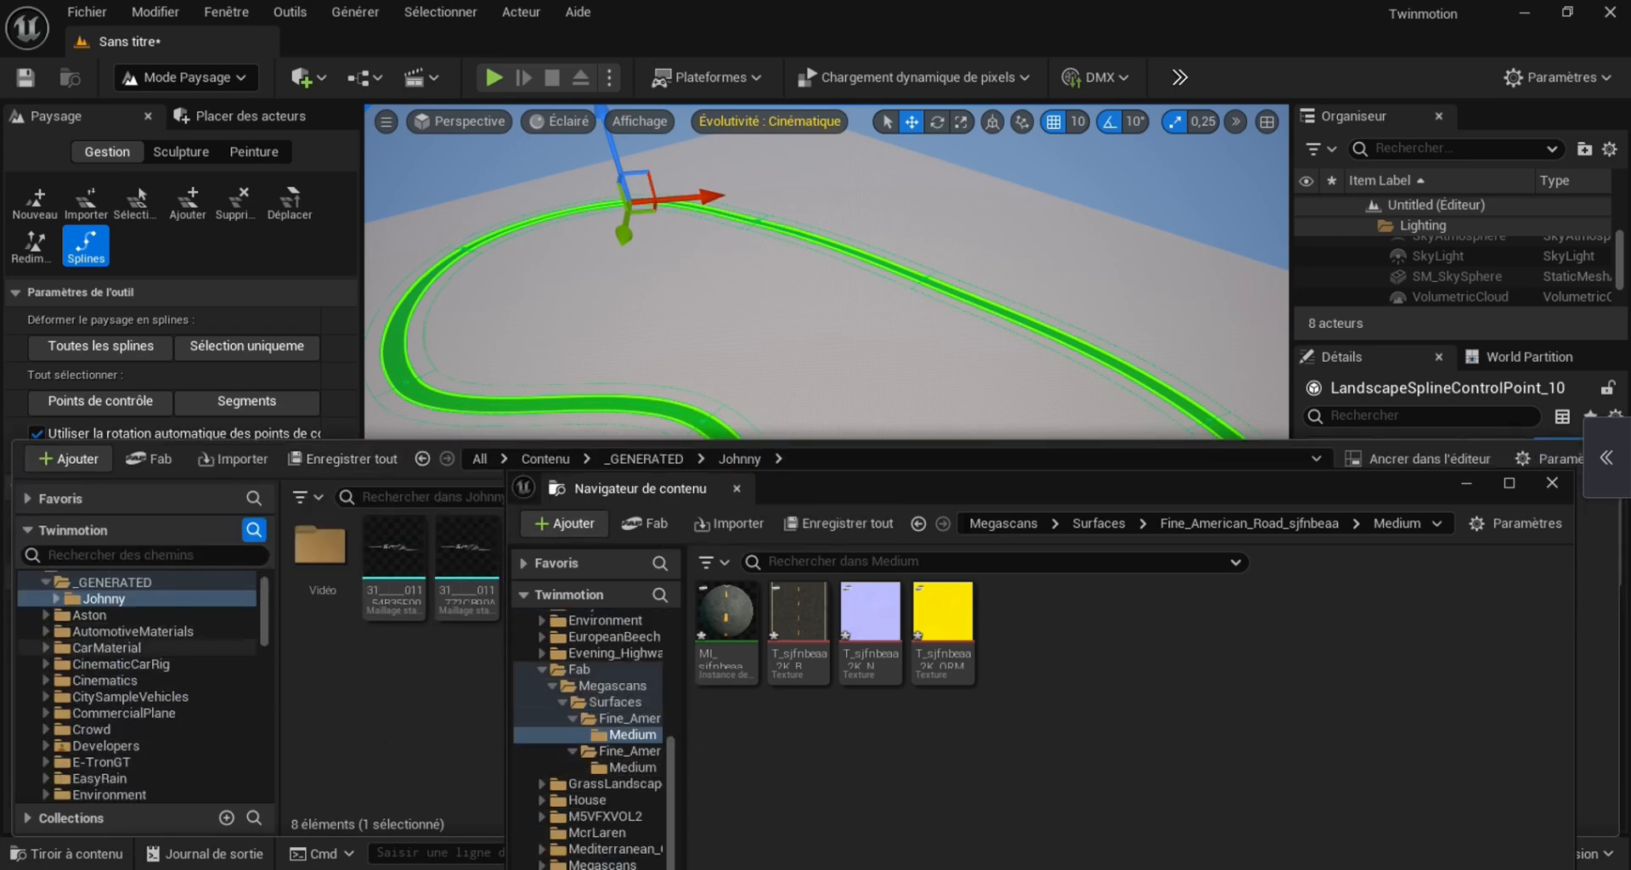
{"action": "left_click", "coordinate": [136, 664]}
{"action": "left_click_drag", "start_coordinate": [1014, 490], "coordinate": [553, 586]}
{"action": "left_click", "coordinate": [1093, 579]}
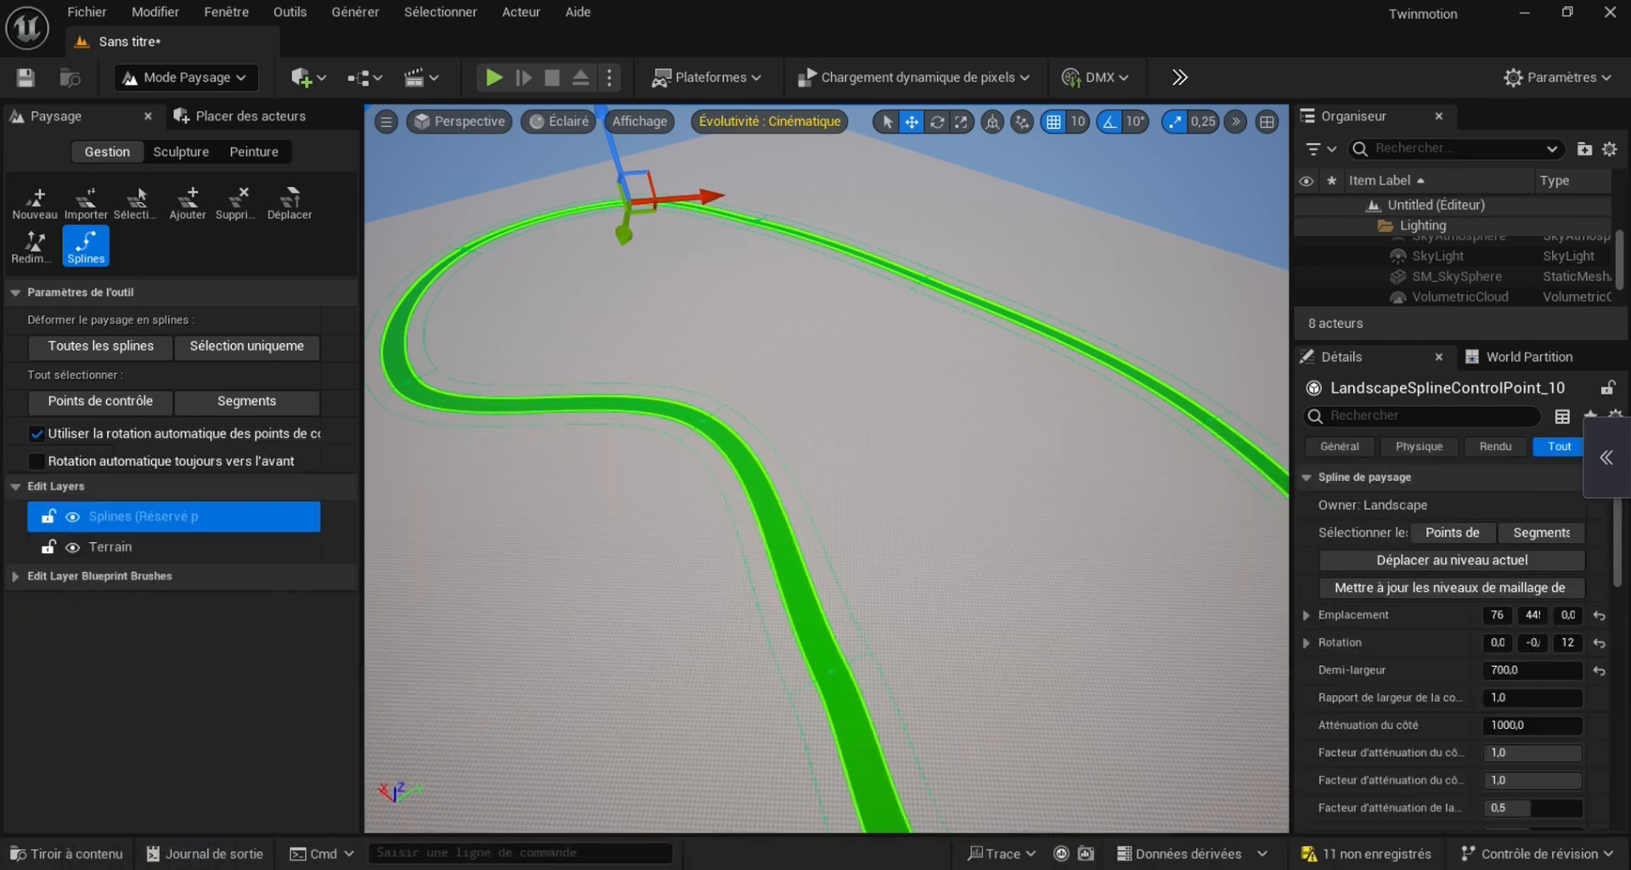
{"action": "left_click", "coordinate": [66, 853]}
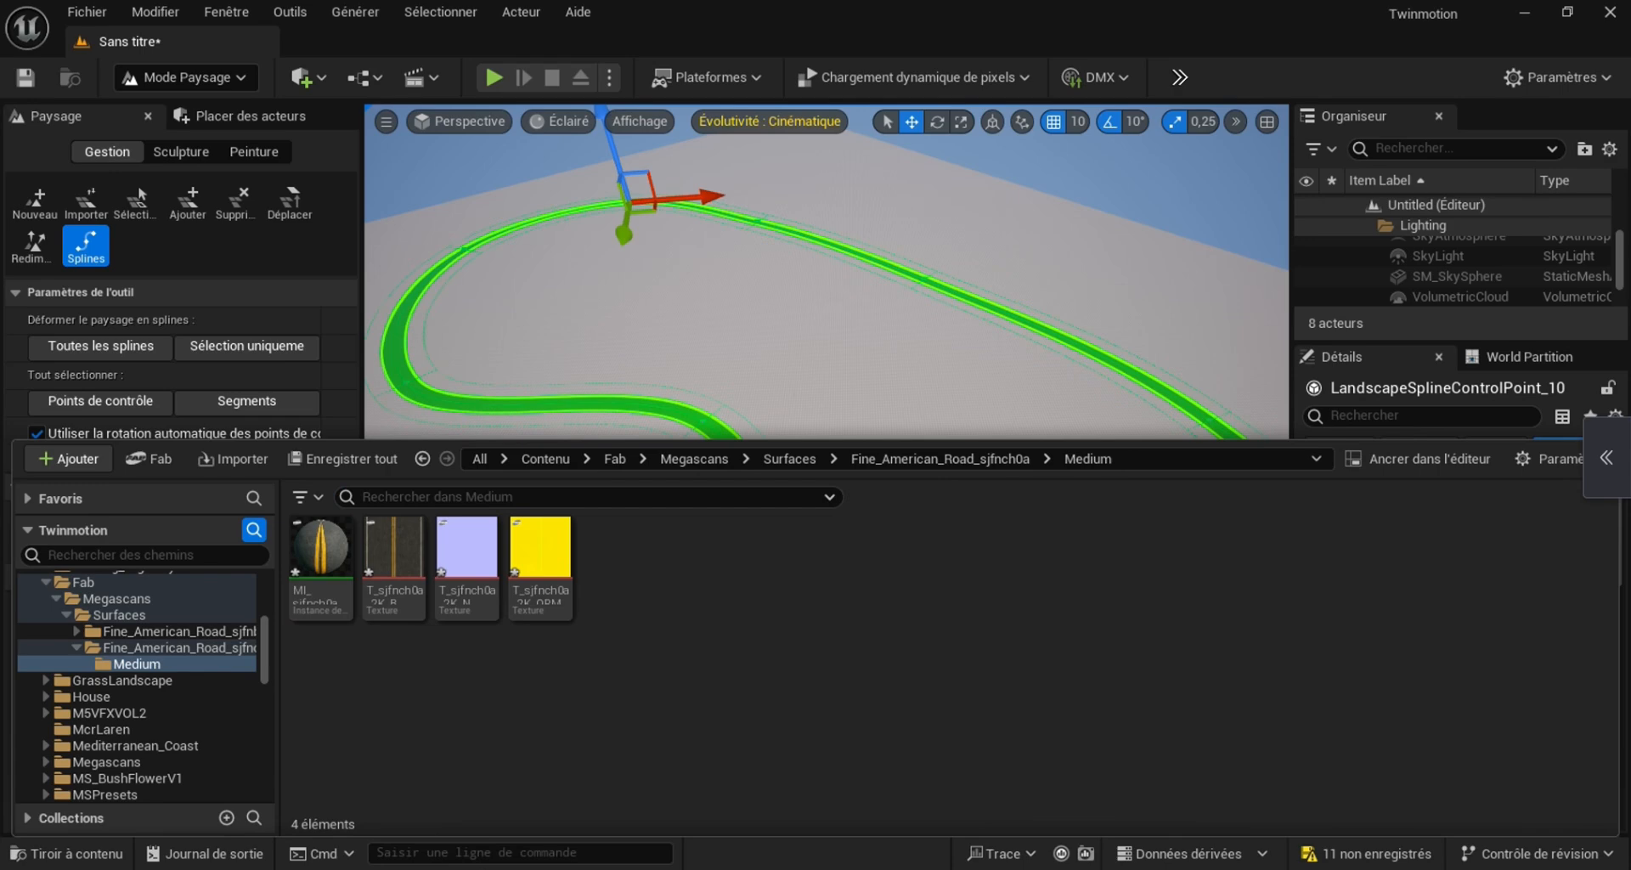
{"action": "left_click_drag", "start_coordinate": [816, 439], "coordinate": [816, 533]}
{"action": "scroll", "coordinate": [136, 726], "scroll_direction": "up", "scroll_amount": 5}
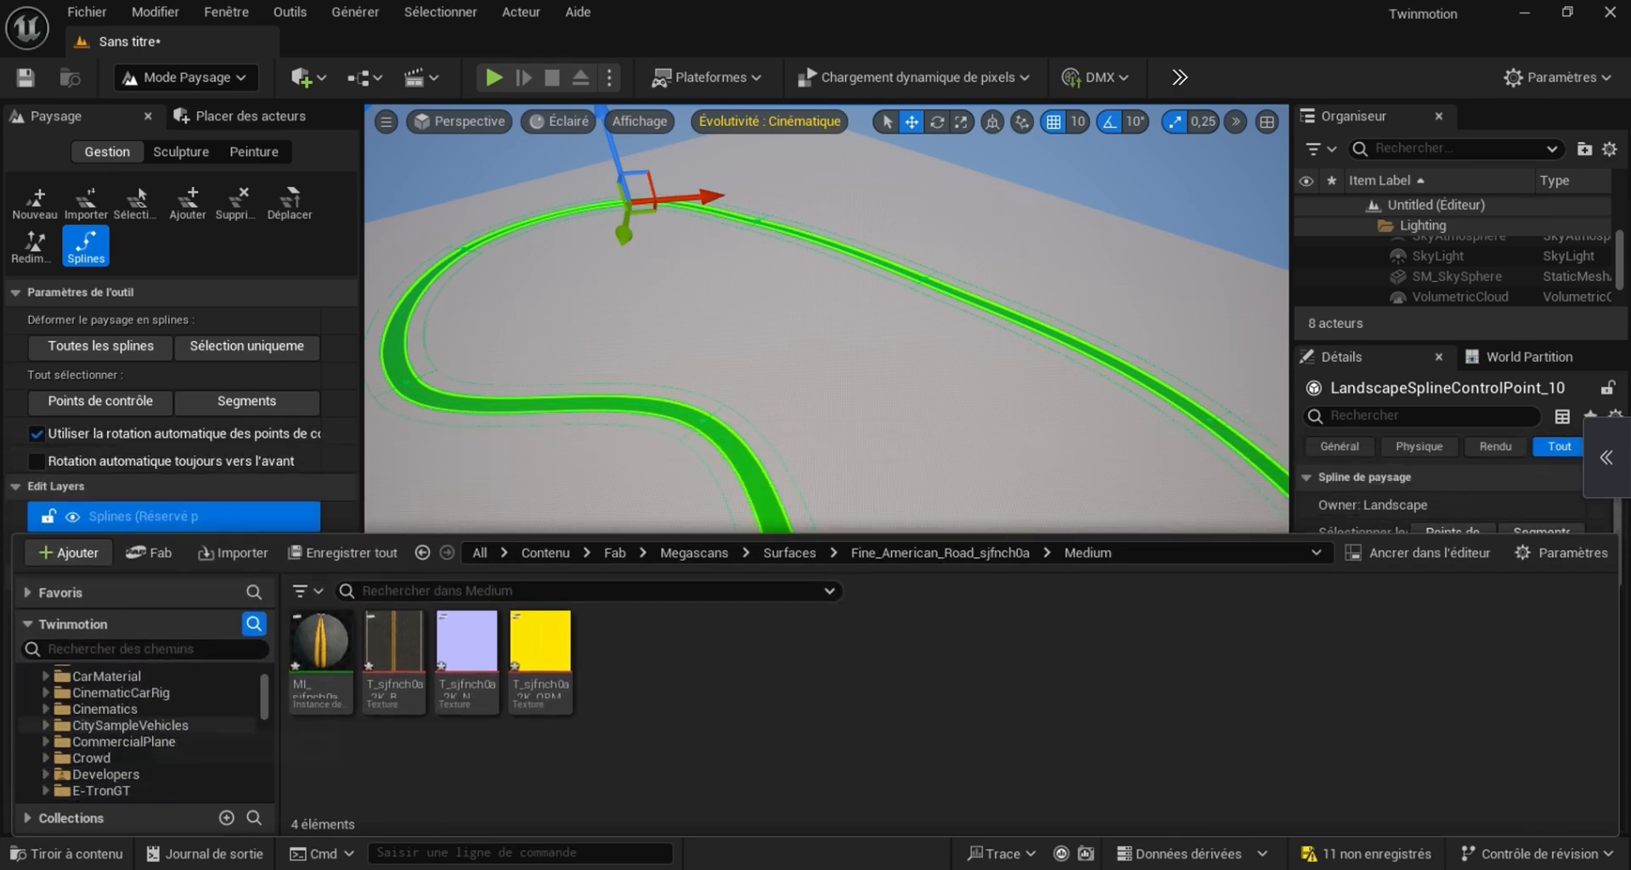
{"action": "scroll", "coordinate": [136, 722], "scroll_direction": "up", "scroll_amount": 3}
{"action": "left_click", "coordinate": [121, 709]}
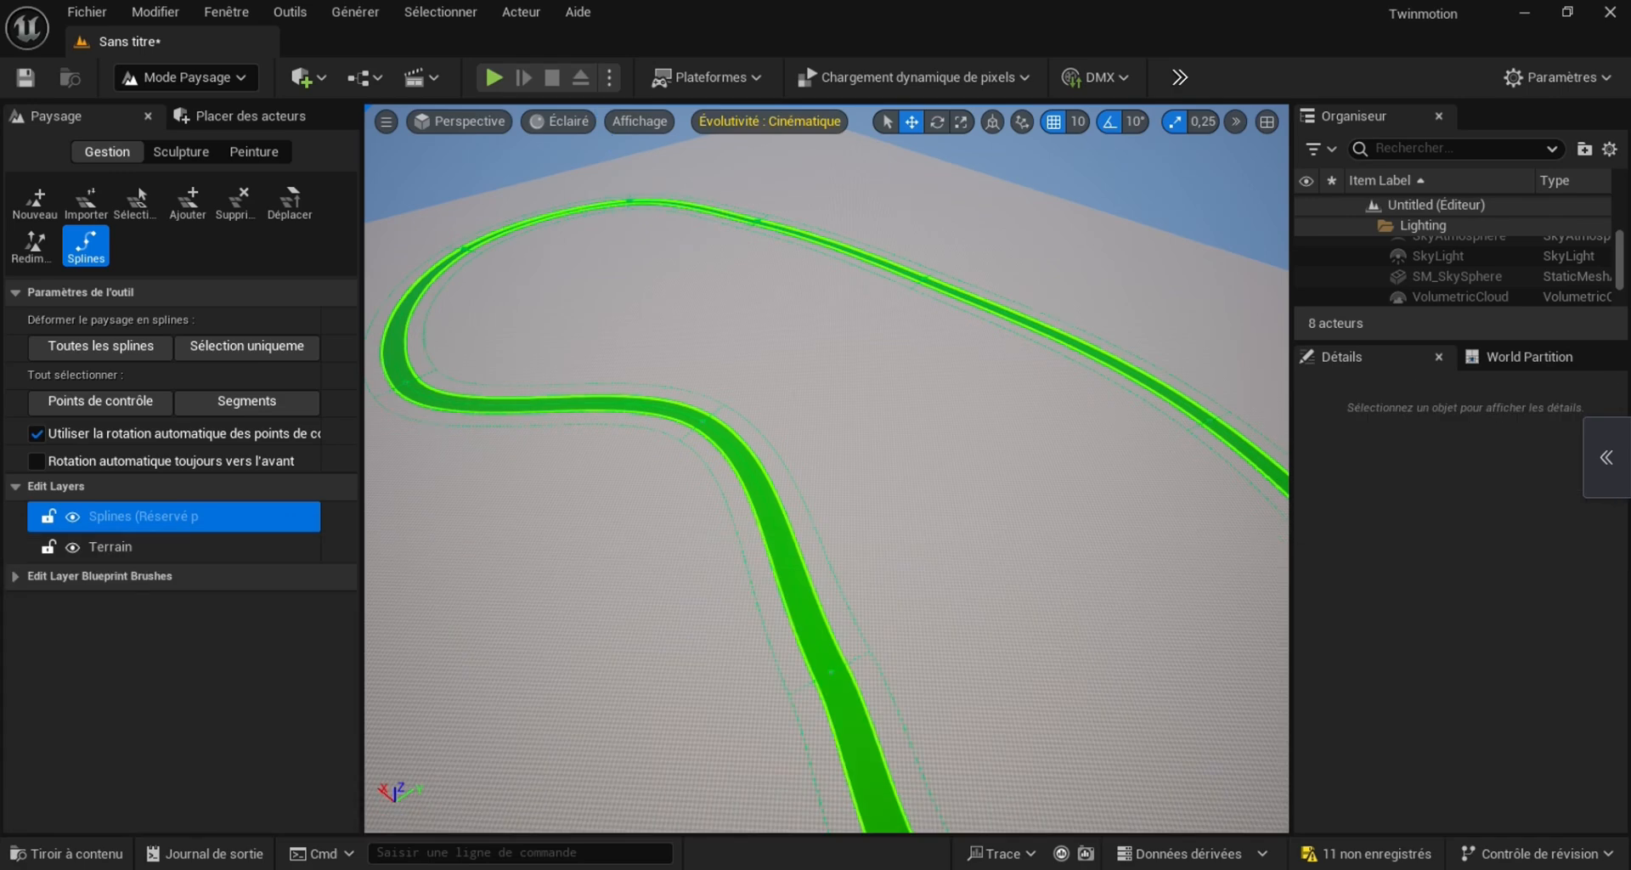
Switch to Modeling mode and place a new box primitive on the landscape beside the spline road
{"action": "left_click", "coordinate": [186, 77]}
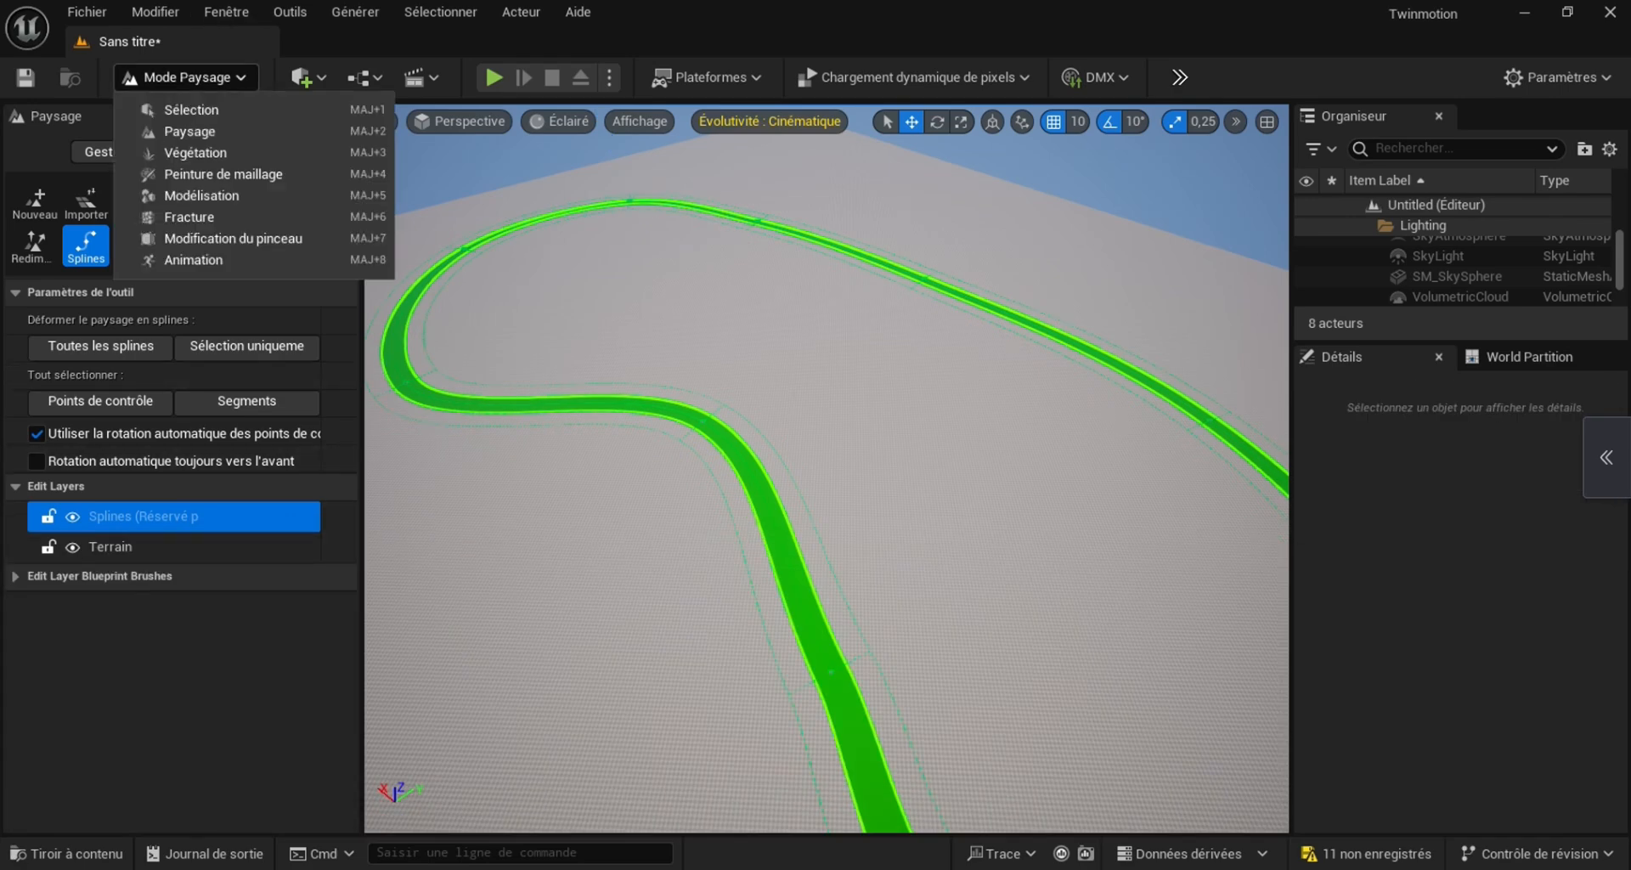
{"action": "left_click", "coordinate": [195, 196]}
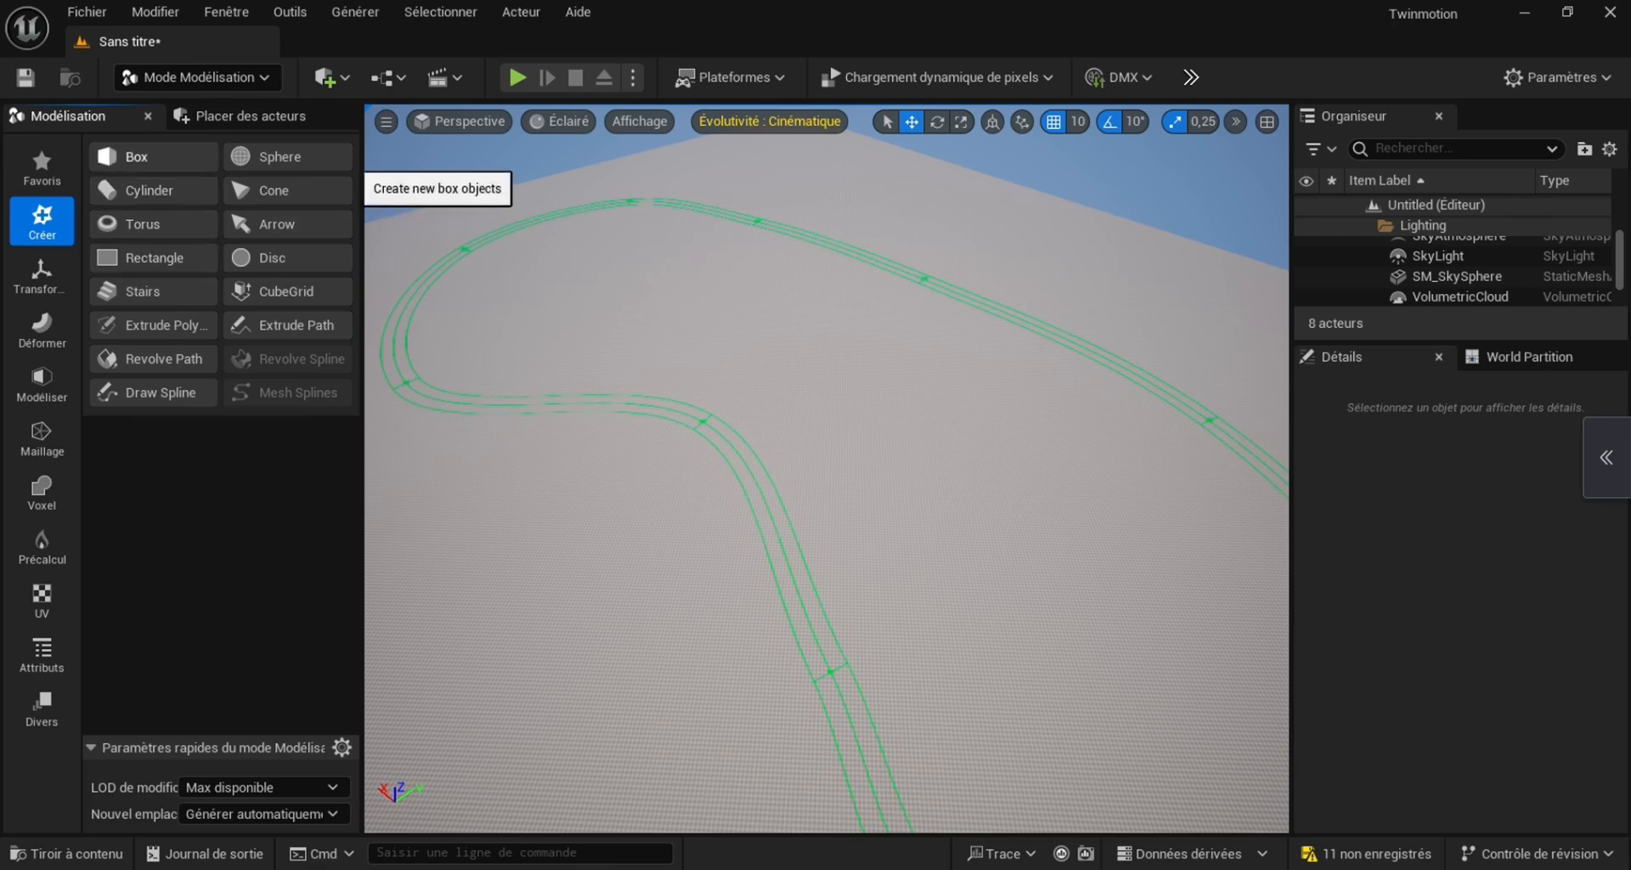
{"action": "left_click", "coordinate": [153, 157]}
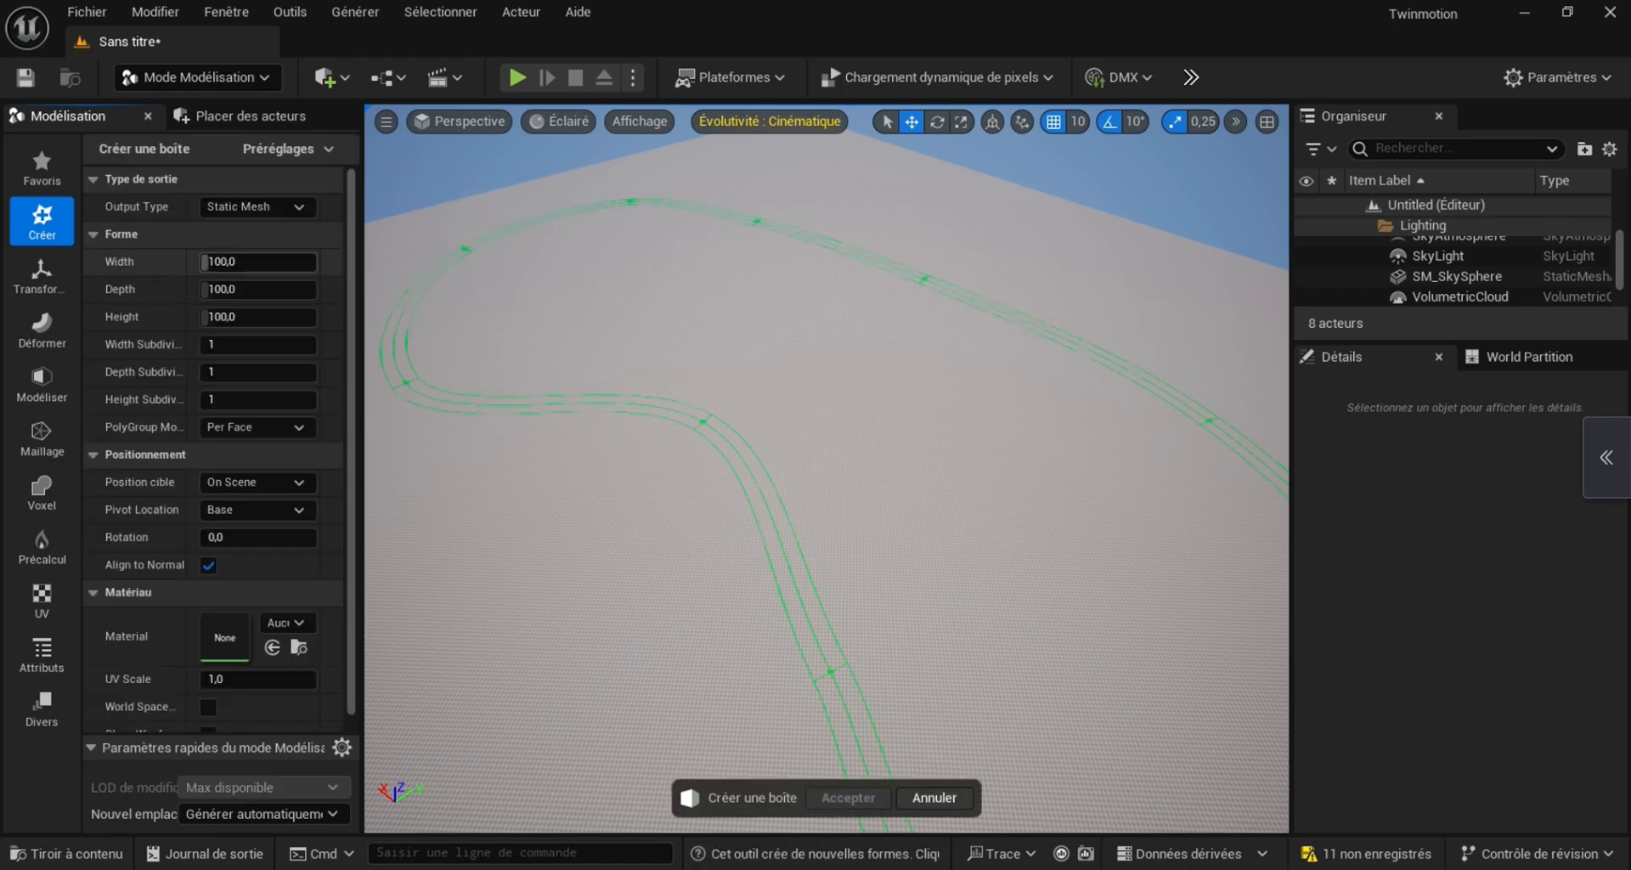
{"action": "left_click", "coordinate": [659, 576]}
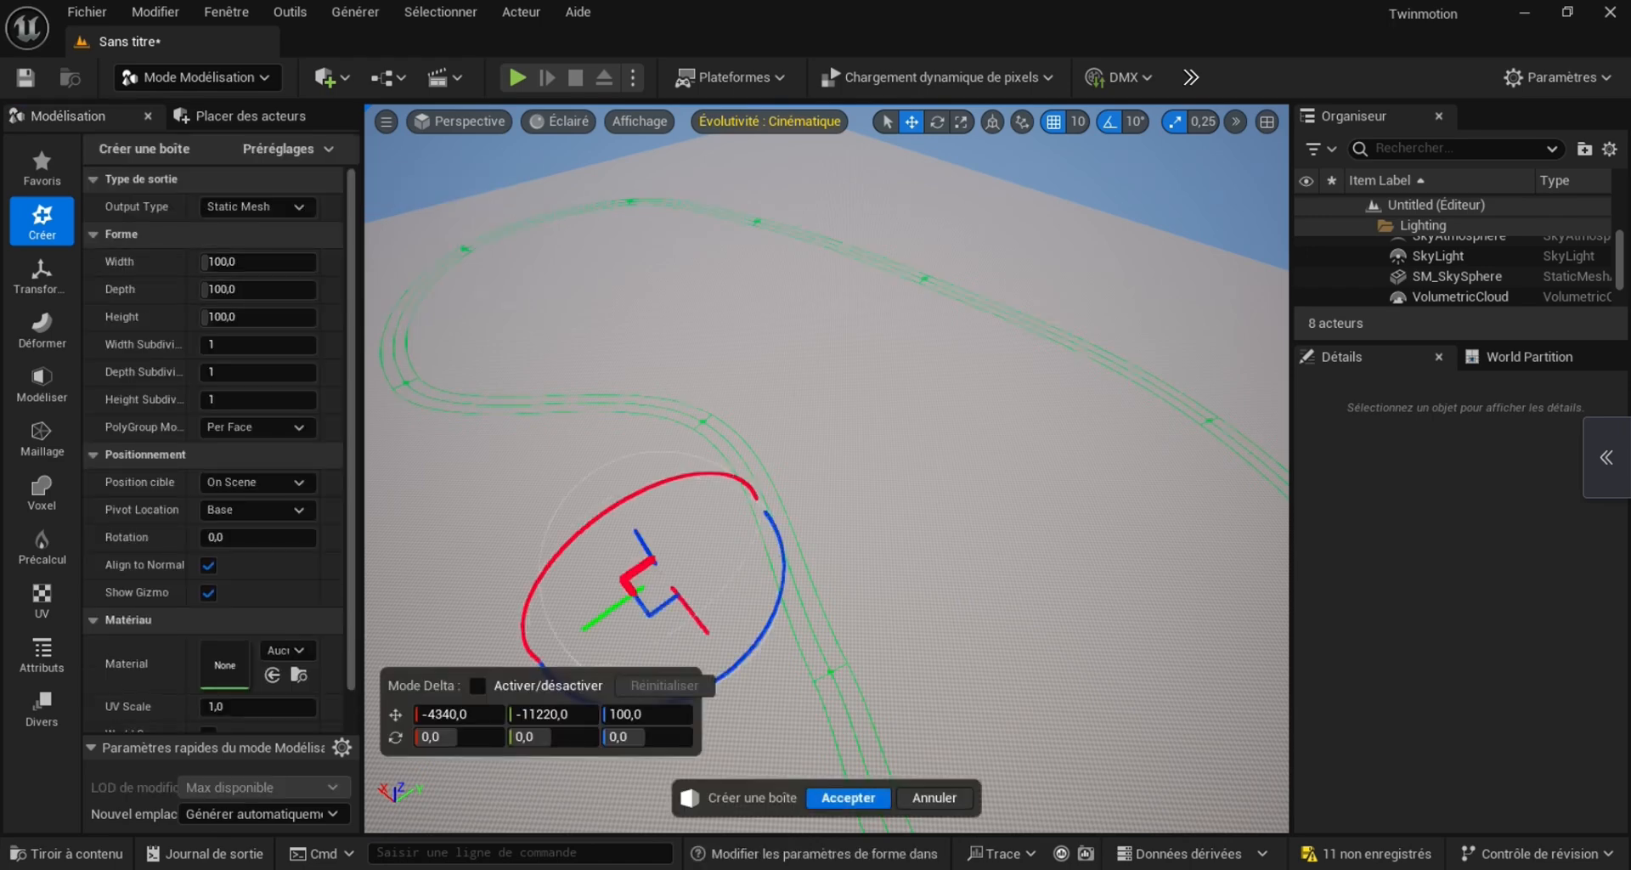
{"action": "right_click_drag", "start_coordinate": [658, 576], "coordinate": [480, 562]}
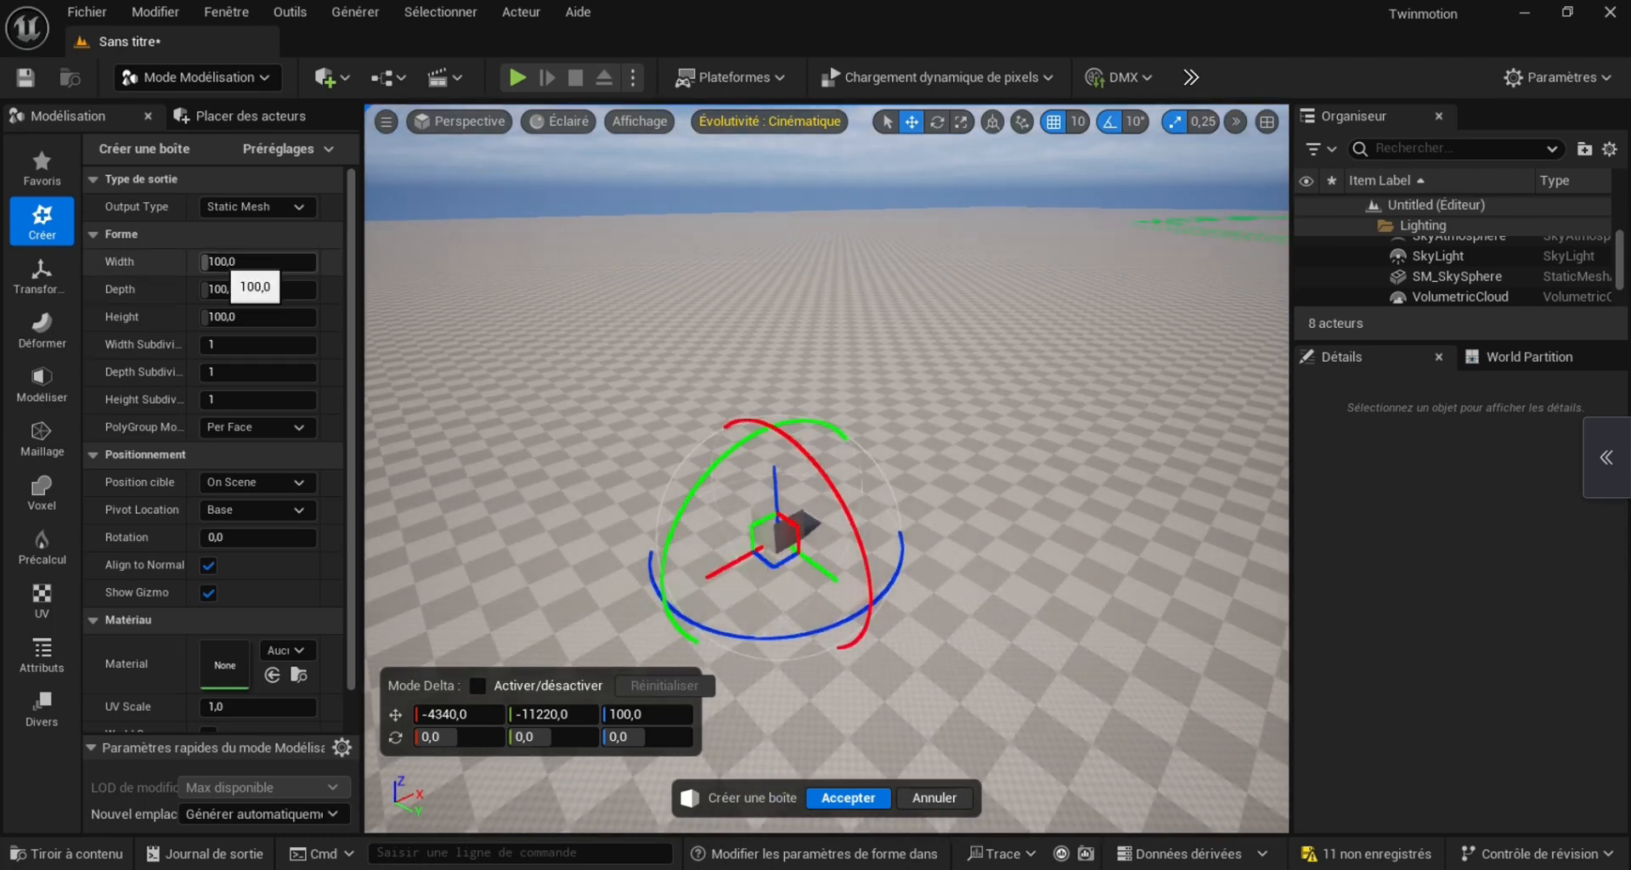
Set the box's width and depth to 1000 and its height to about 18.3, and create it as a static mesh named Route
{"action": "left_click", "coordinate": [246, 262]}
{"action": "type", "text": "1000"}
{"action": "key", "text": "Return"}
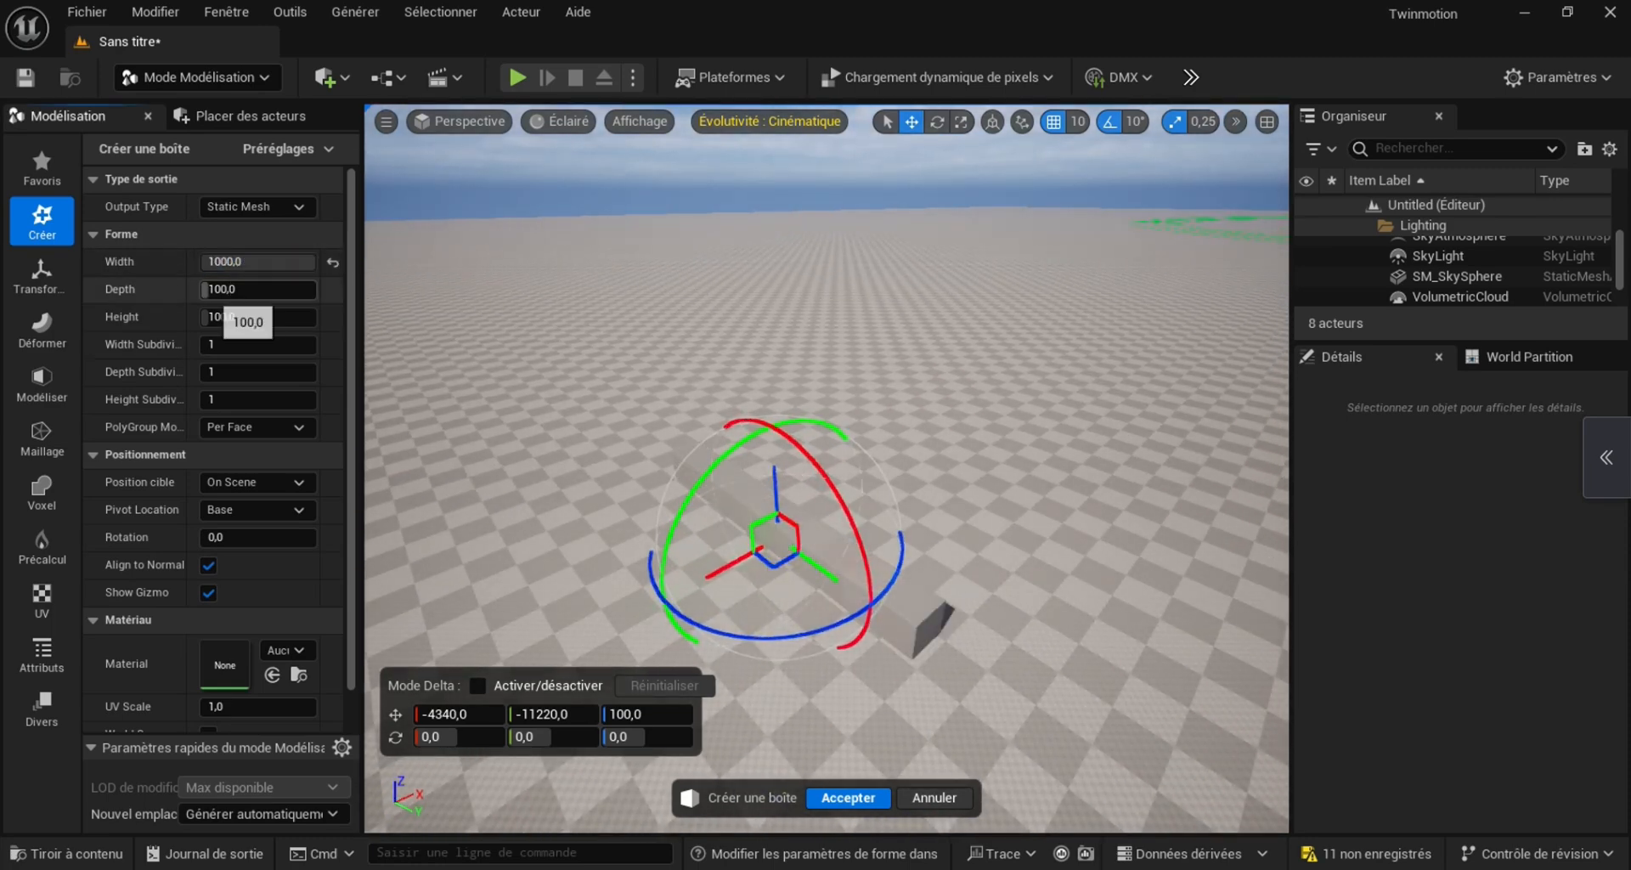
{"action": "type", "text": "1000"}
{"action": "key", "text": "Return"}
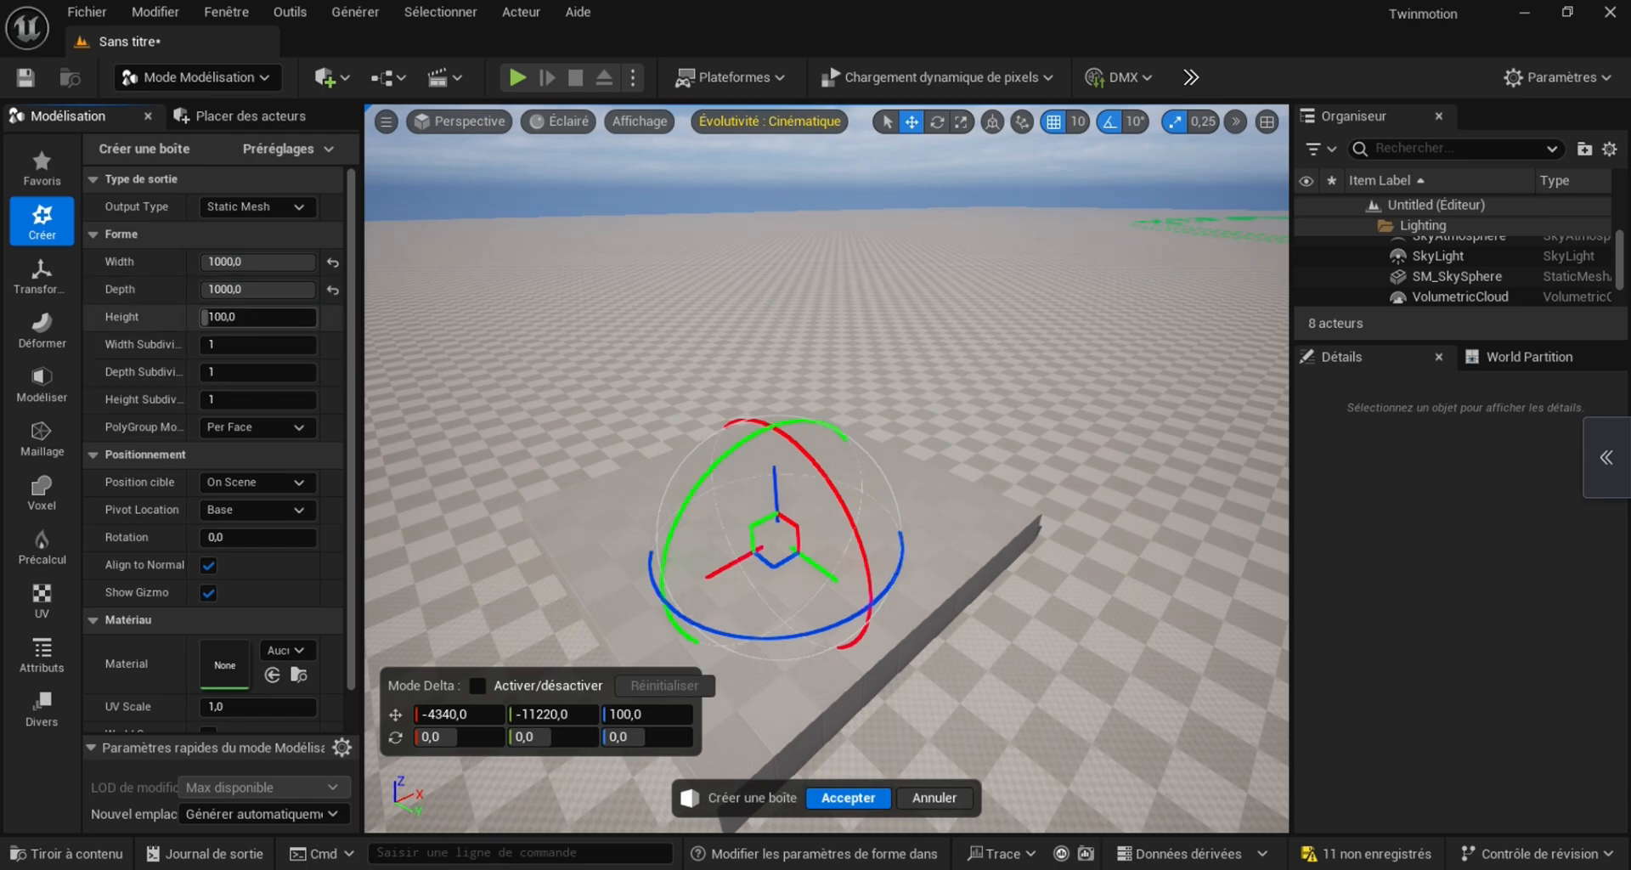
{"action": "left_click_drag", "start_coordinate": [246, 317], "coordinate": [238, 317]}
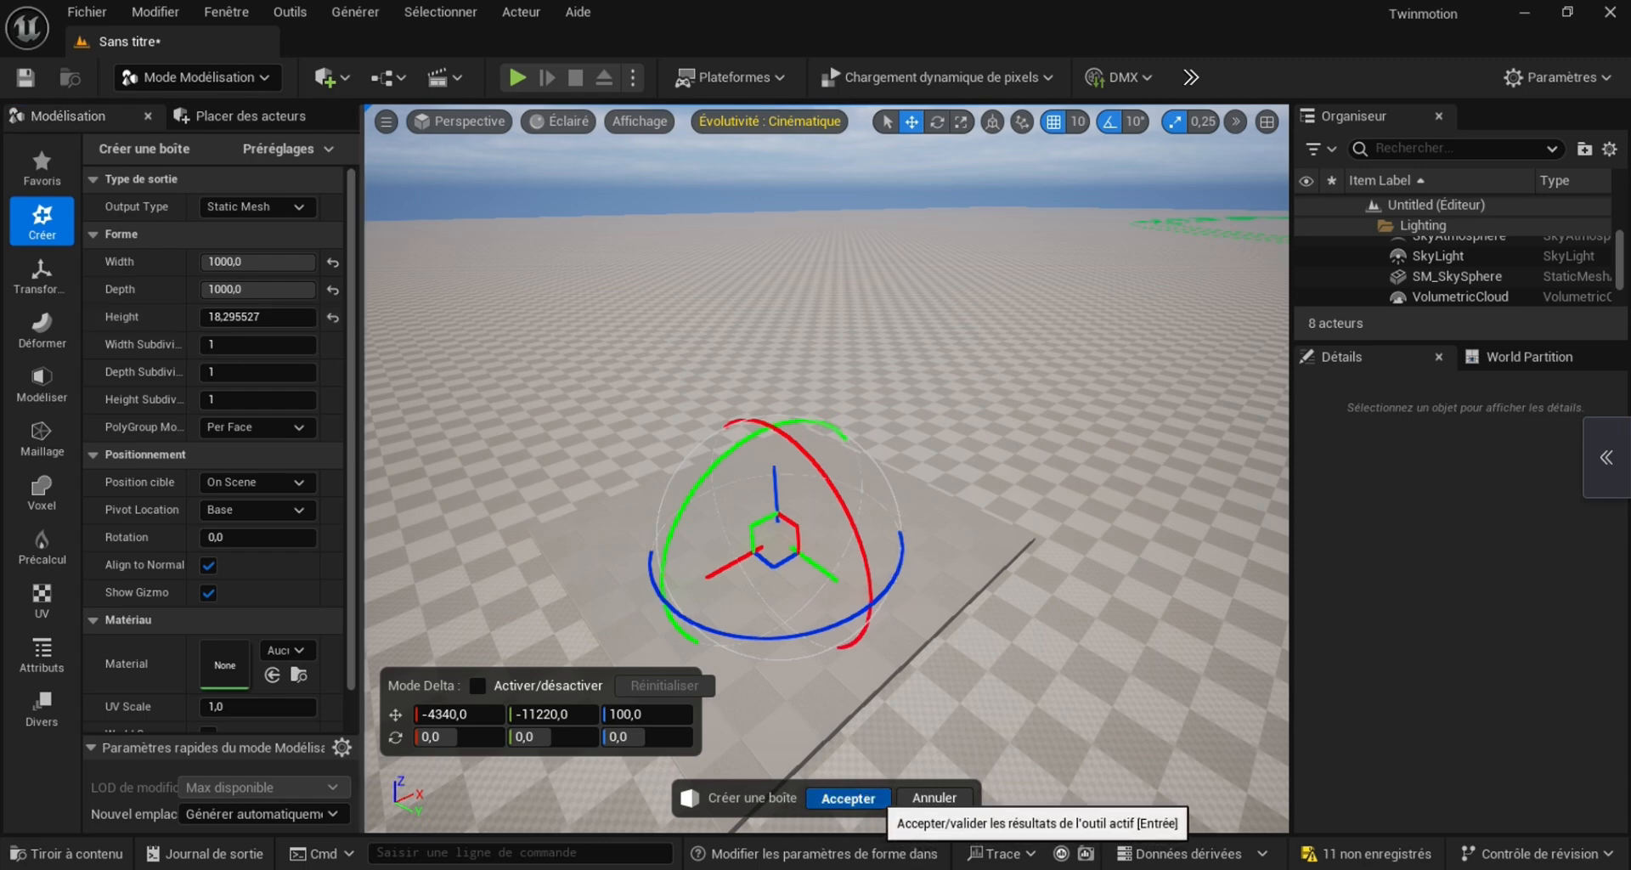
{"action": "left_click", "coordinate": [848, 798]}
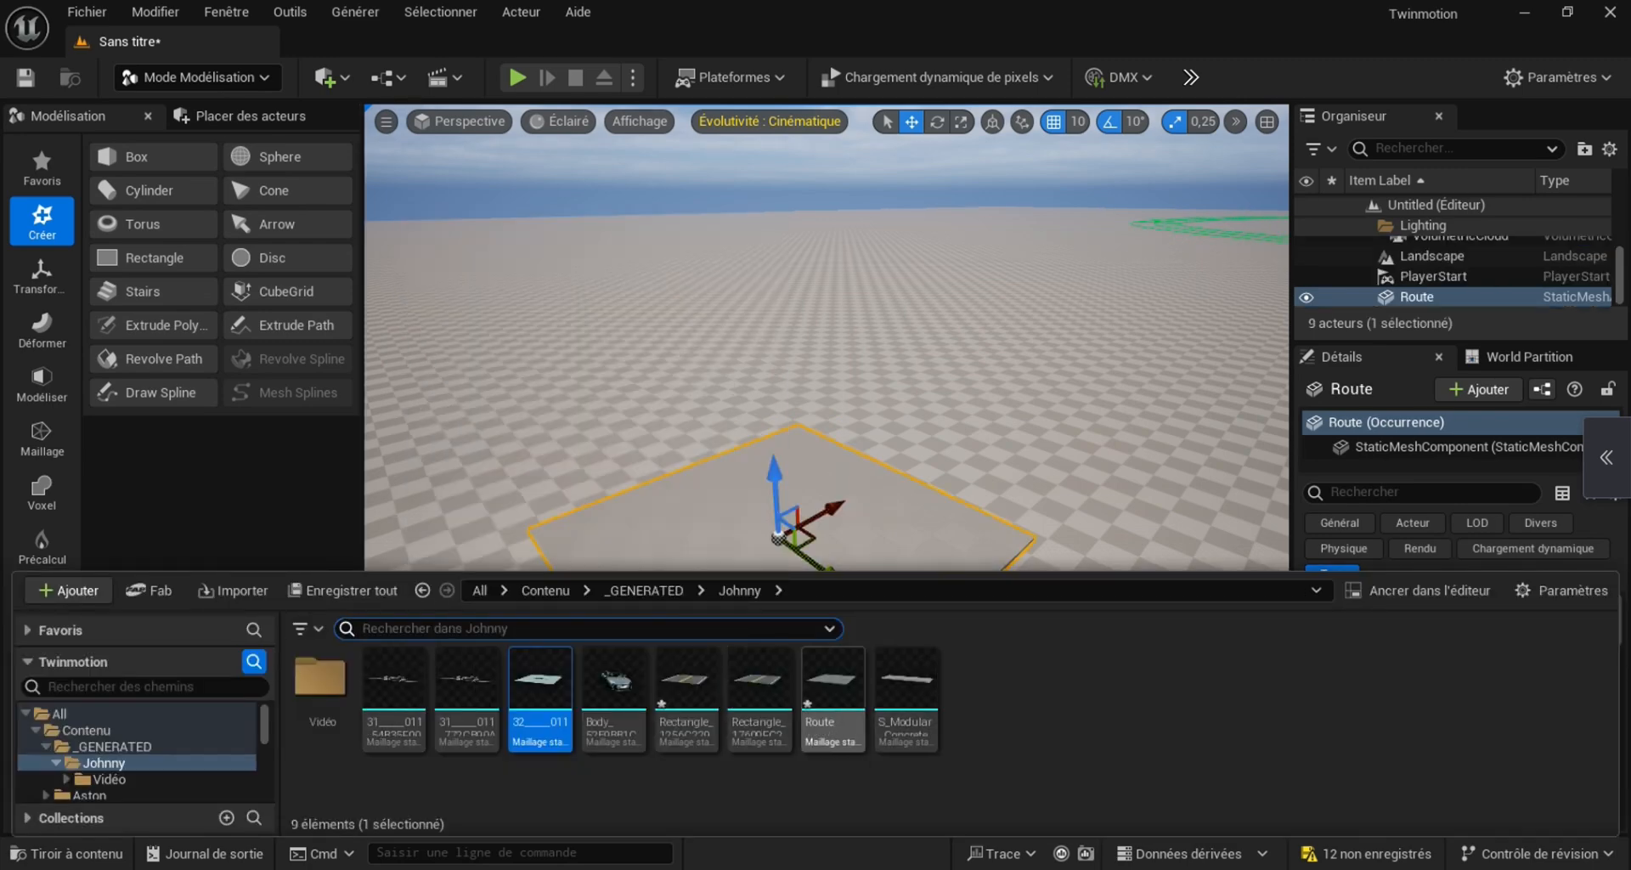
Open the Route mesh, assign the MI_sjfnch0a road material to its Element 0 slot, and close the mesh editor
{"action": "double_click", "coordinate": [833, 680]}
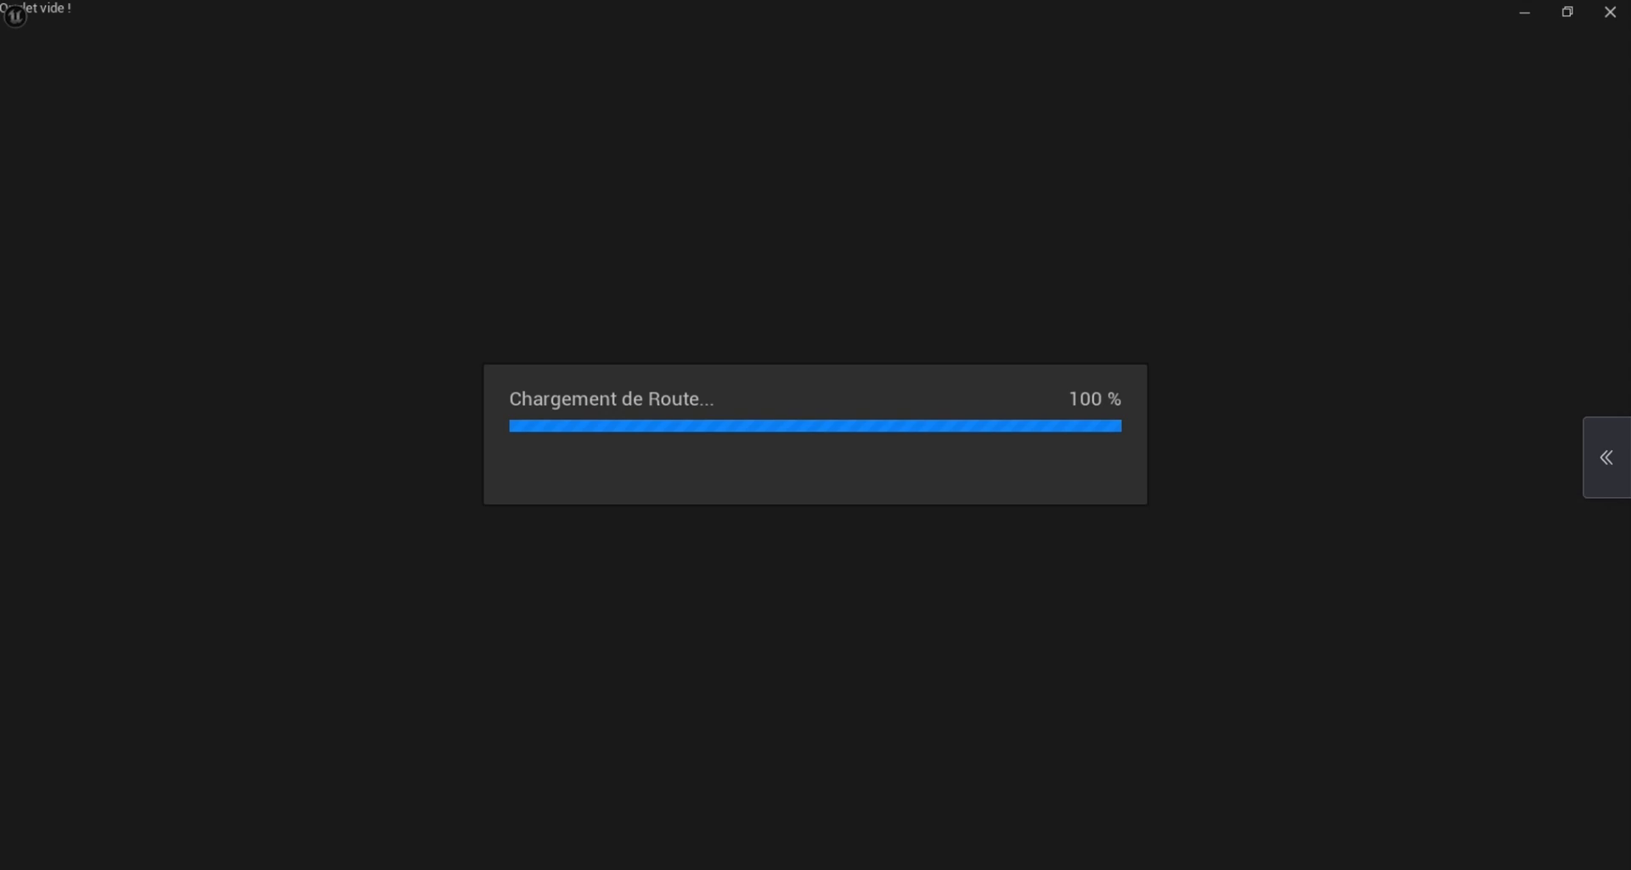
{"action": "scroll", "coordinate": [600, 467], "scroll_direction": "down", "scroll_amount": 5}
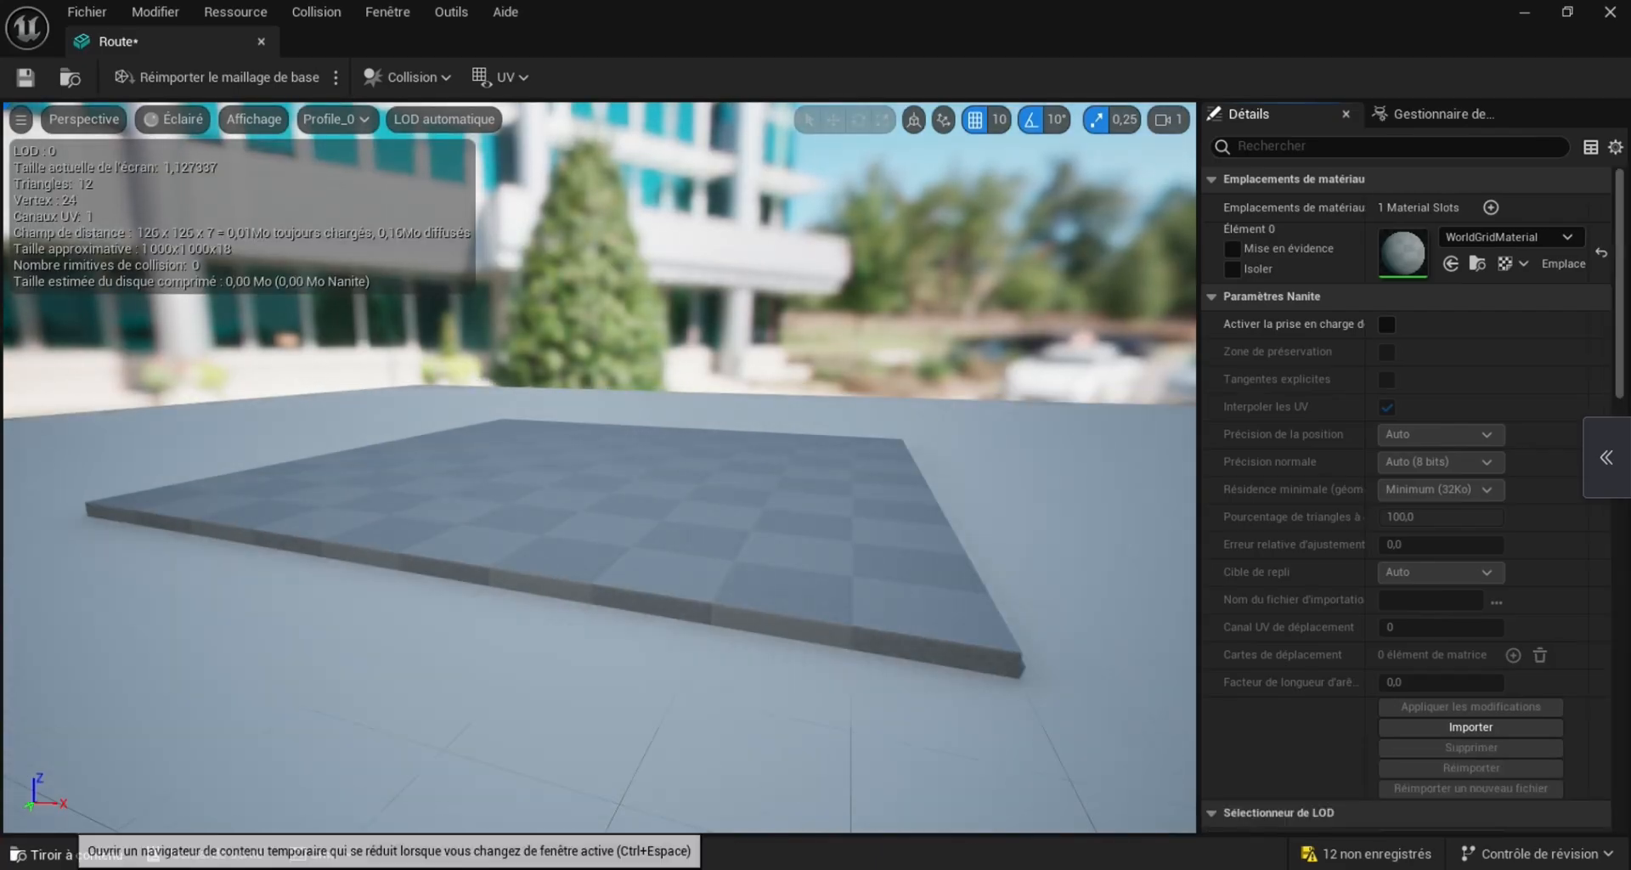
{"action": "left_click", "coordinate": [66, 853]}
{"action": "scroll", "coordinate": [136, 740], "scroll_direction": "down", "scroll_amount": 5}
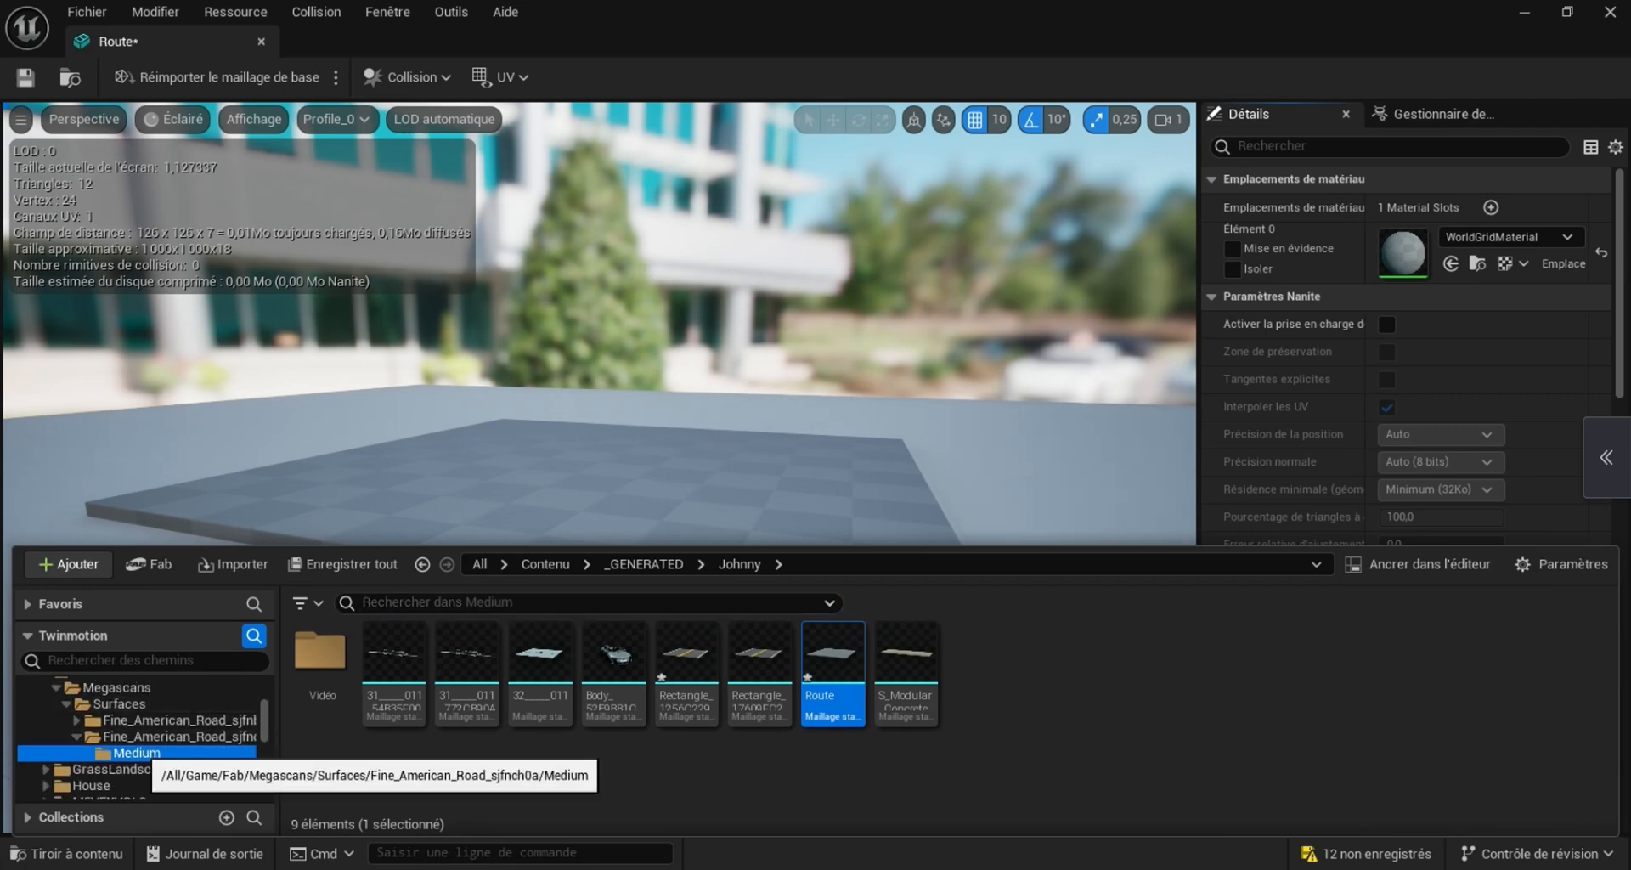
{"action": "left_click", "coordinate": [136, 753]}
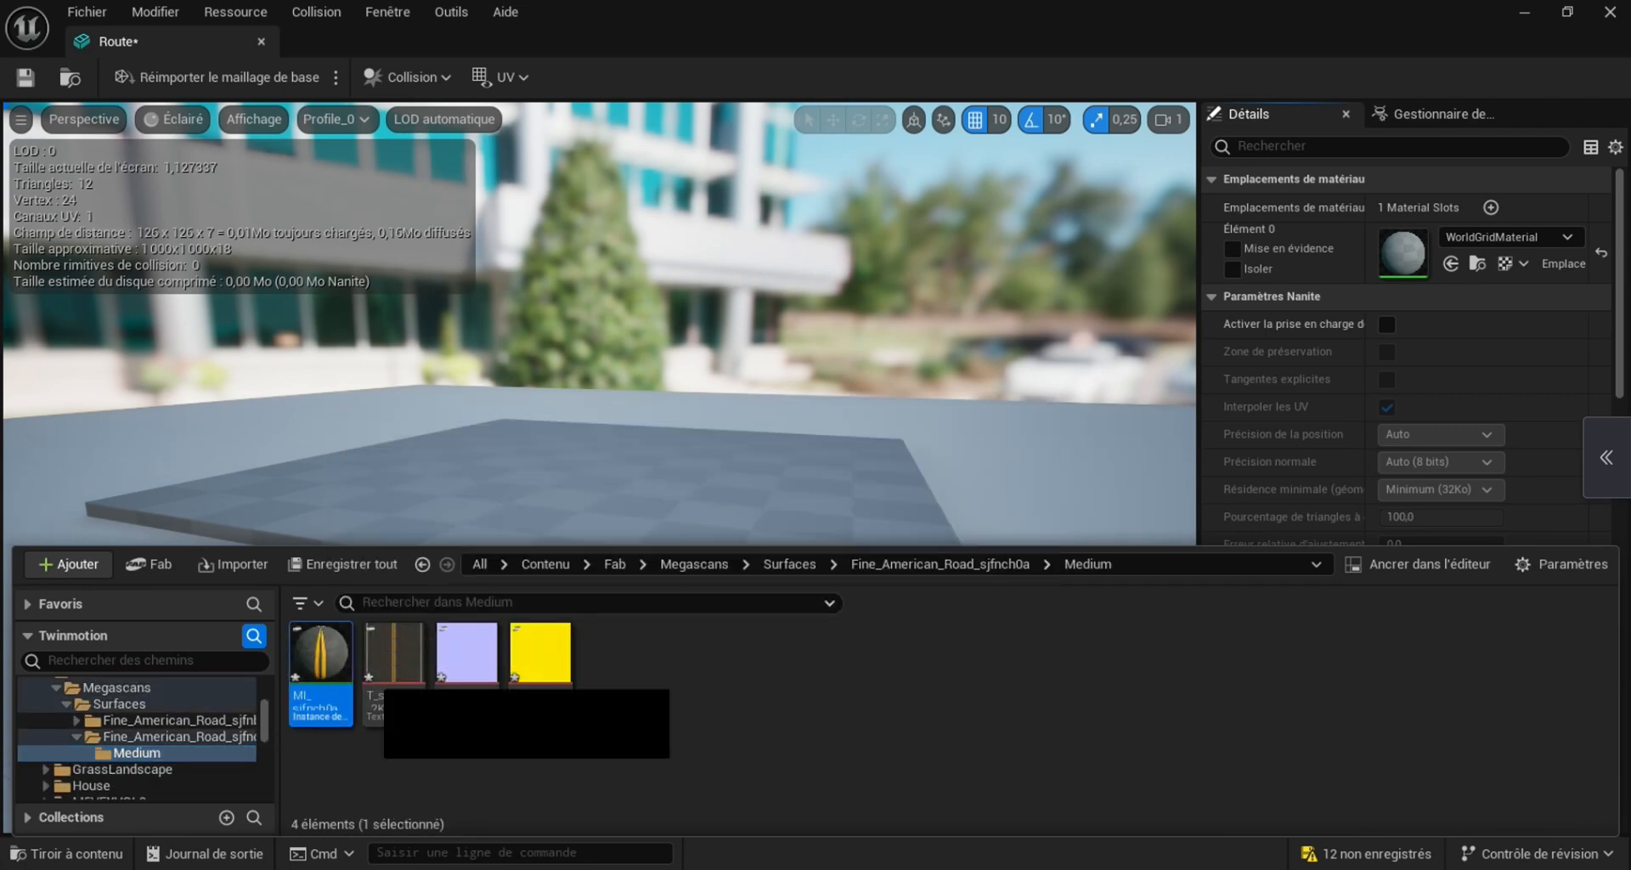
{"action": "left_click_drag", "start_coordinate": [320, 655], "coordinate": [1415, 265]}
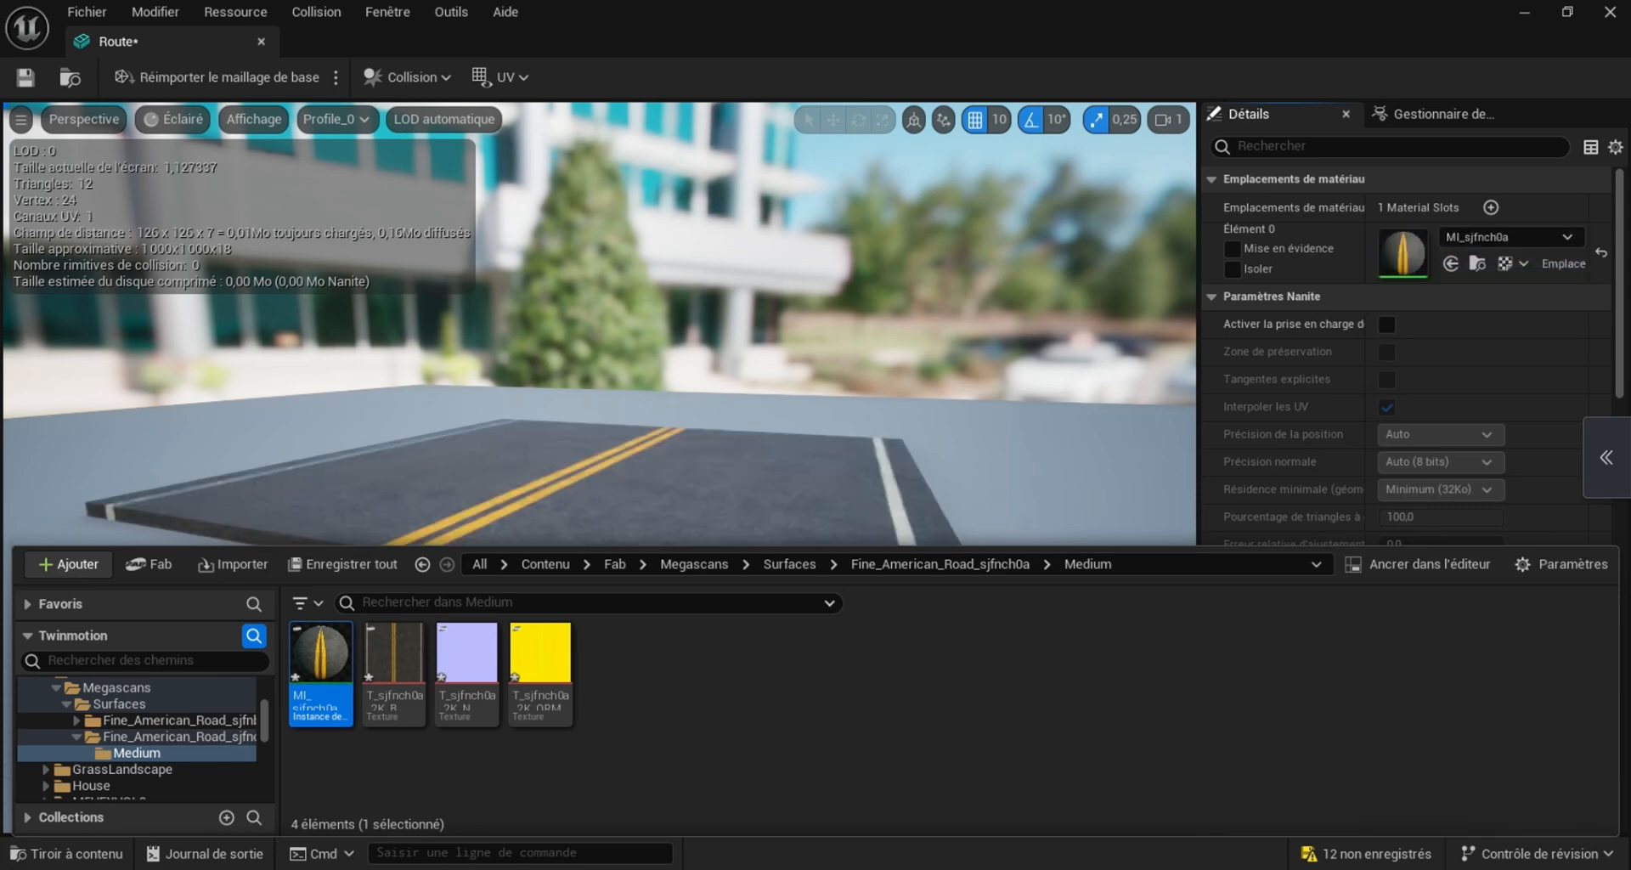
{"action": "right_click_drag", "start_coordinate": [816, 340], "coordinate": [816, 544]}
{"action": "left_click", "coordinate": [1611, 12]}
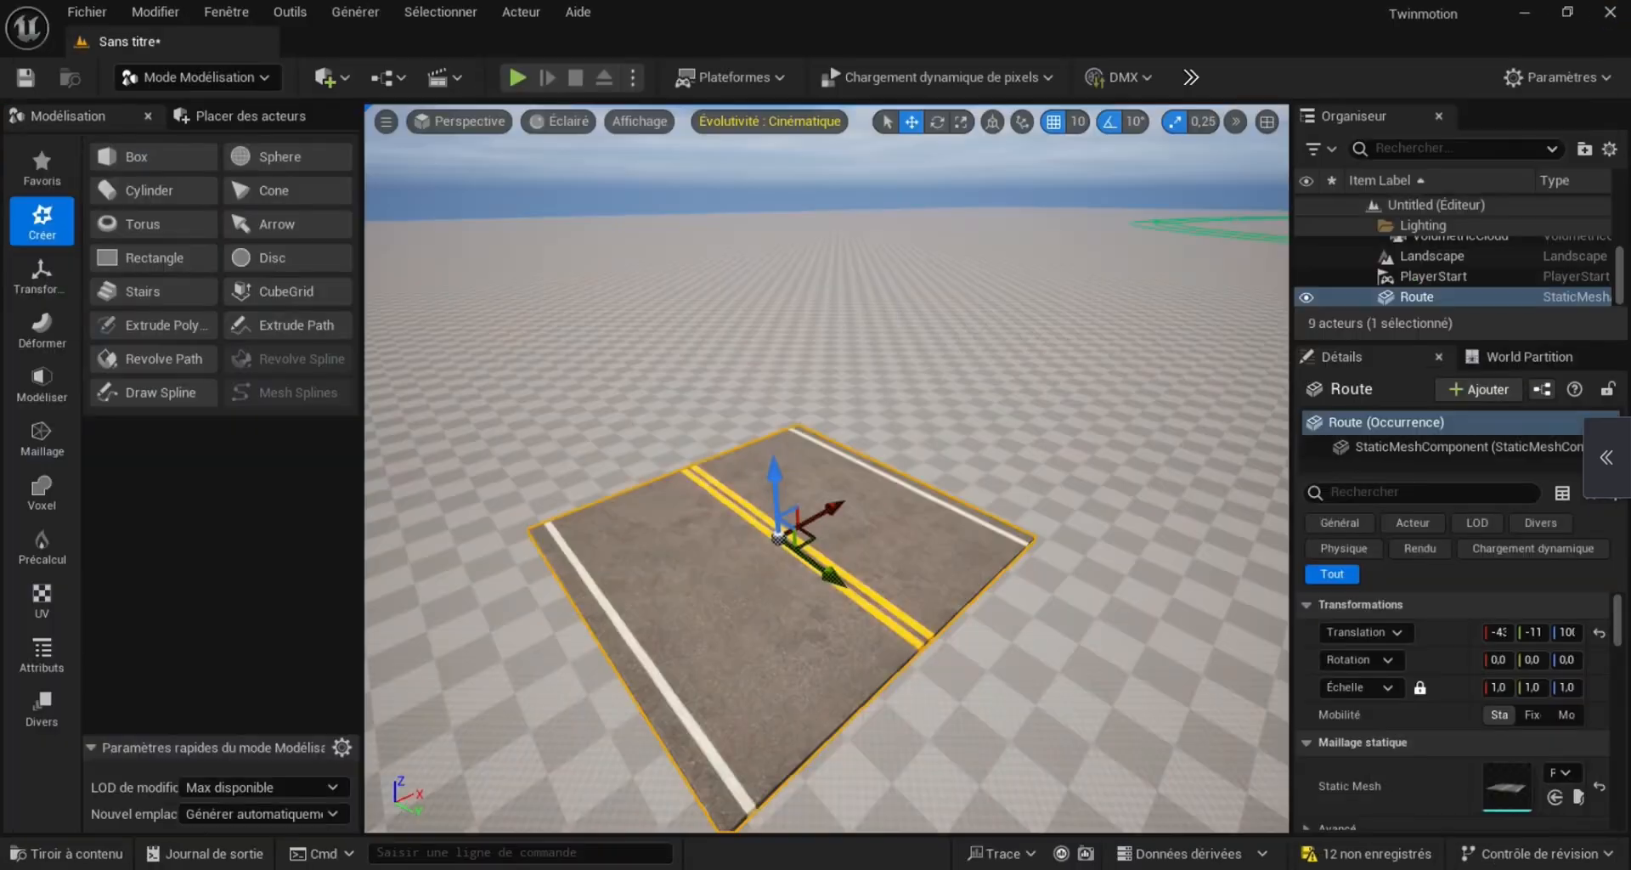
Browse the project content to the _GENERATED subfolder that contains the Route static mesh
{"action": "left_click", "coordinate": [68, 853]}
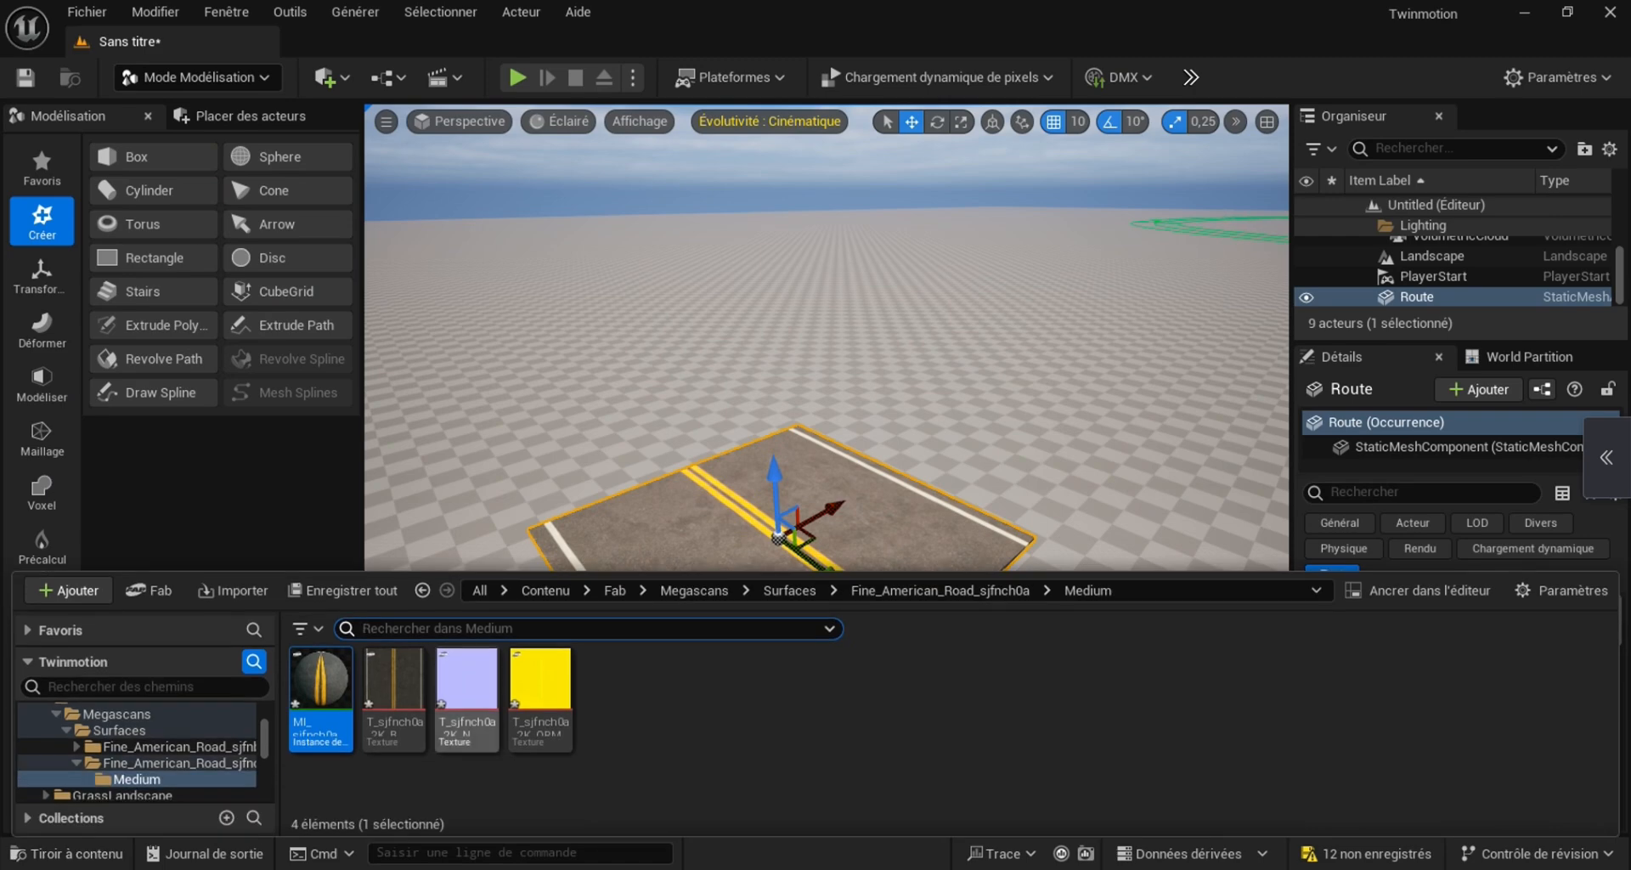
{"action": "scroll", "coordinate": [141, 753], "scroll_direction": "up", "scroll_amount": 8}
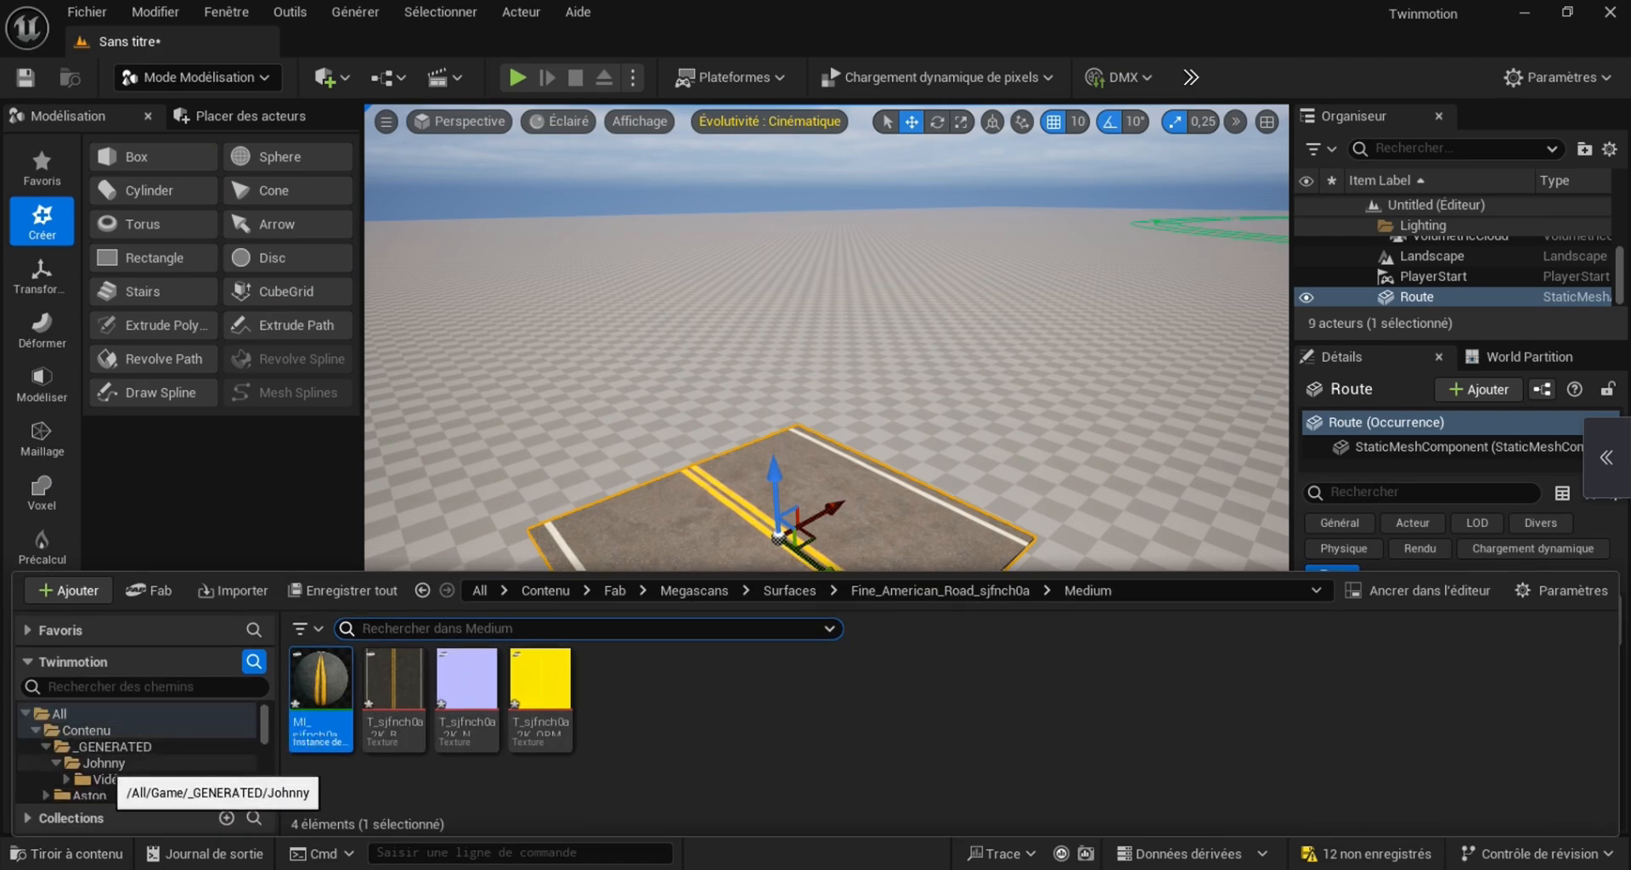
{"action": "left_click", "coordinate": [104, 763]}
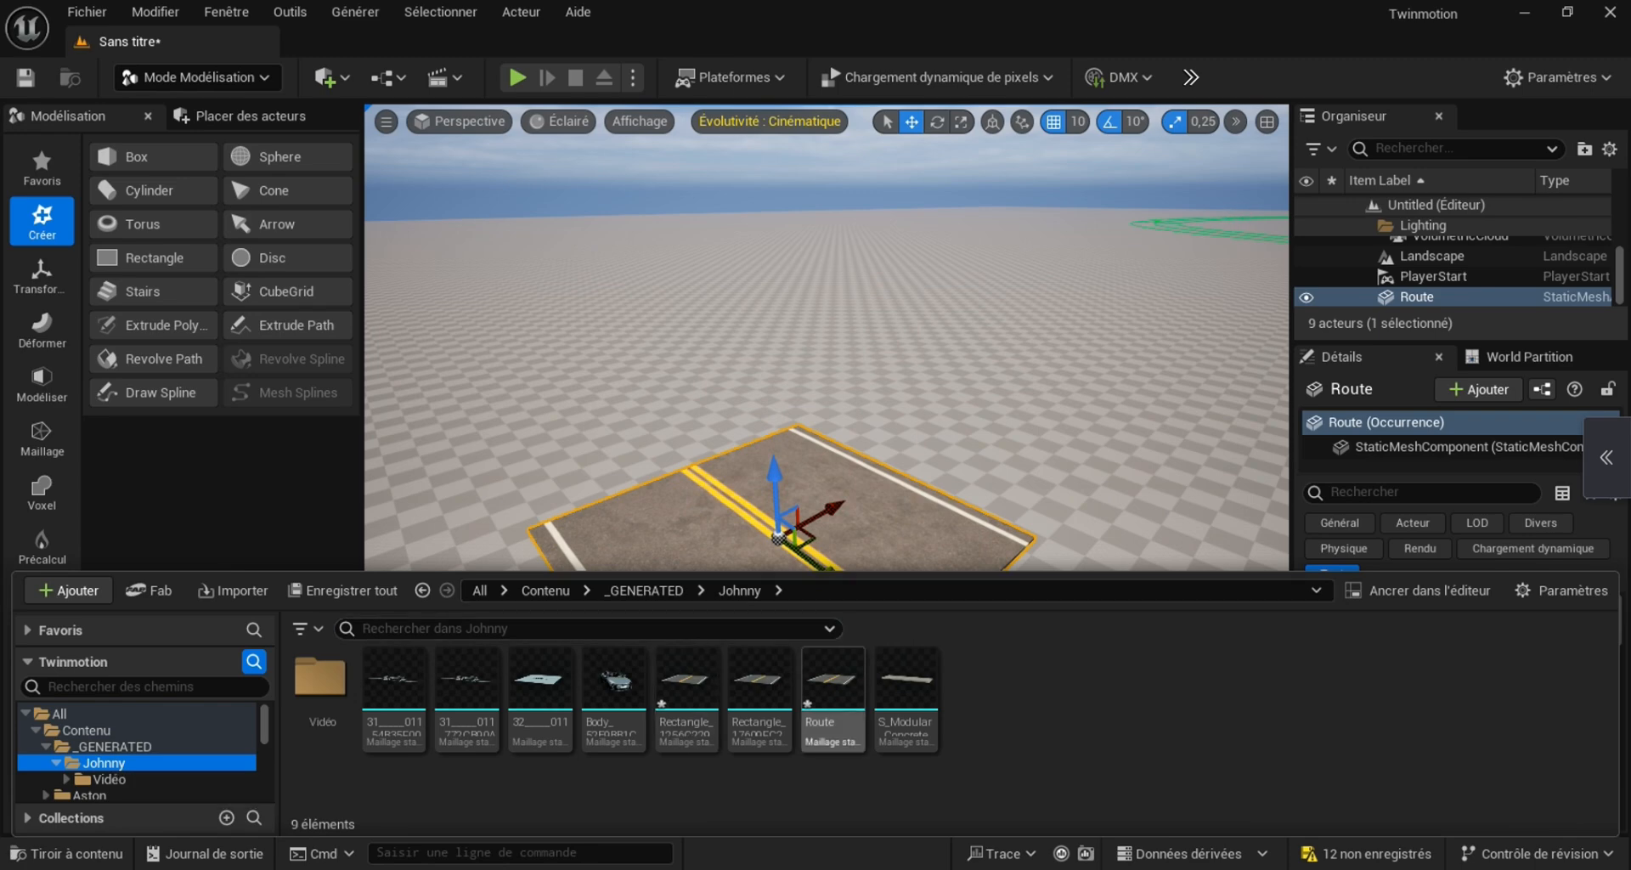
Place a test copy of the Route mesh beside the original, and delete both Route actors from the level
{"action": "left_click_drag", "start_coordinate": [833, 684], "coordinate": [1079, 526]}
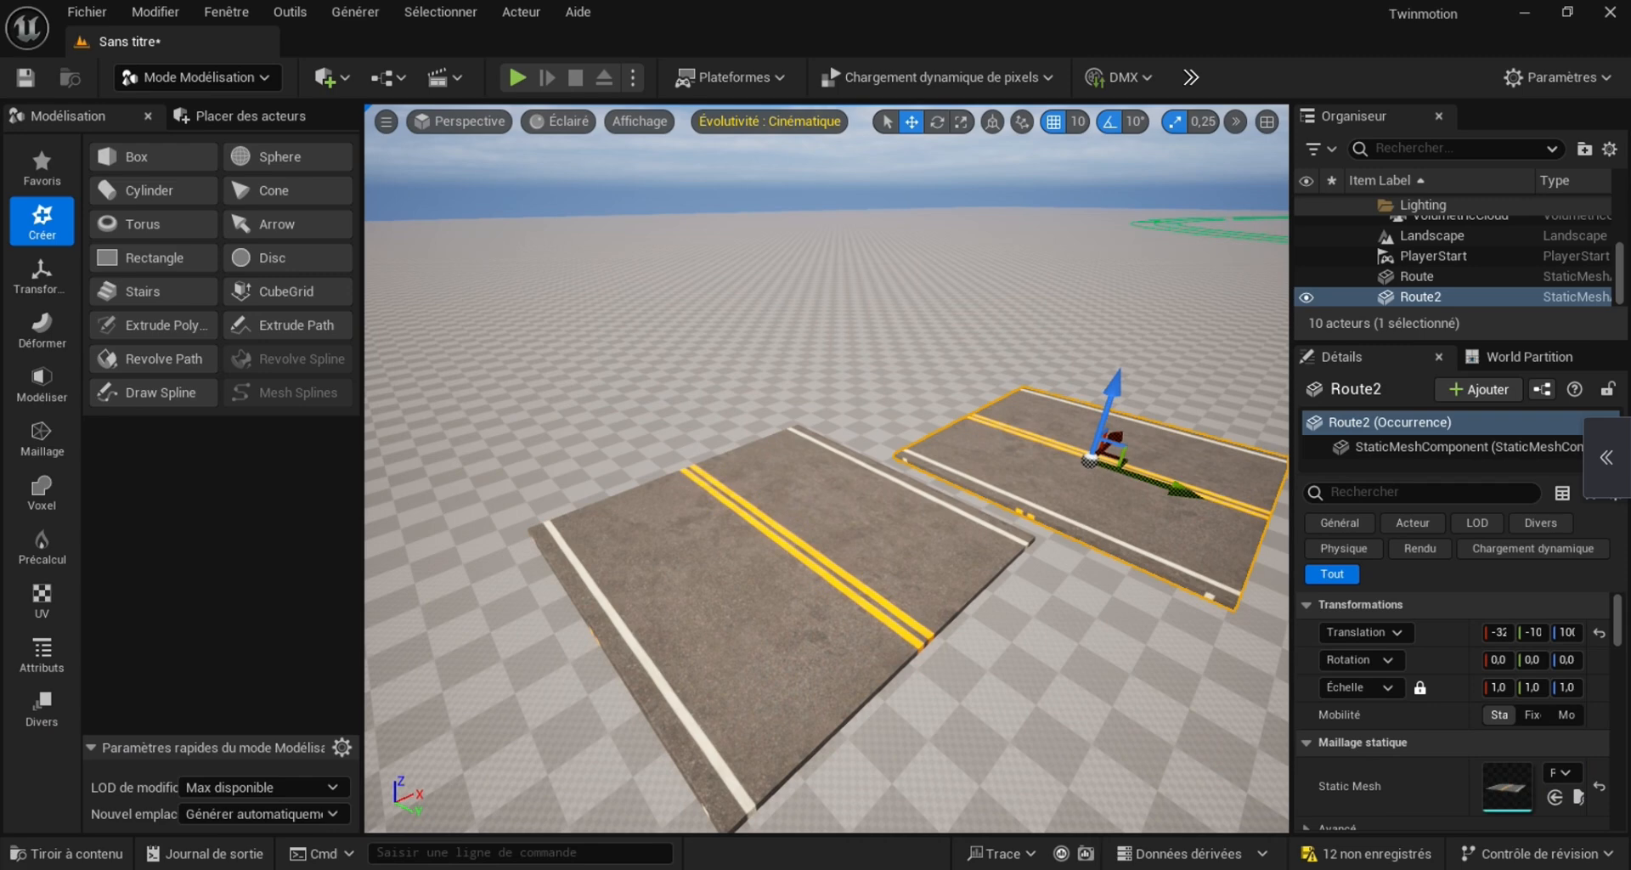
{"action": "key", "text": "Delete"}
{"action": "left_click", "coordinate": [778, 544]}
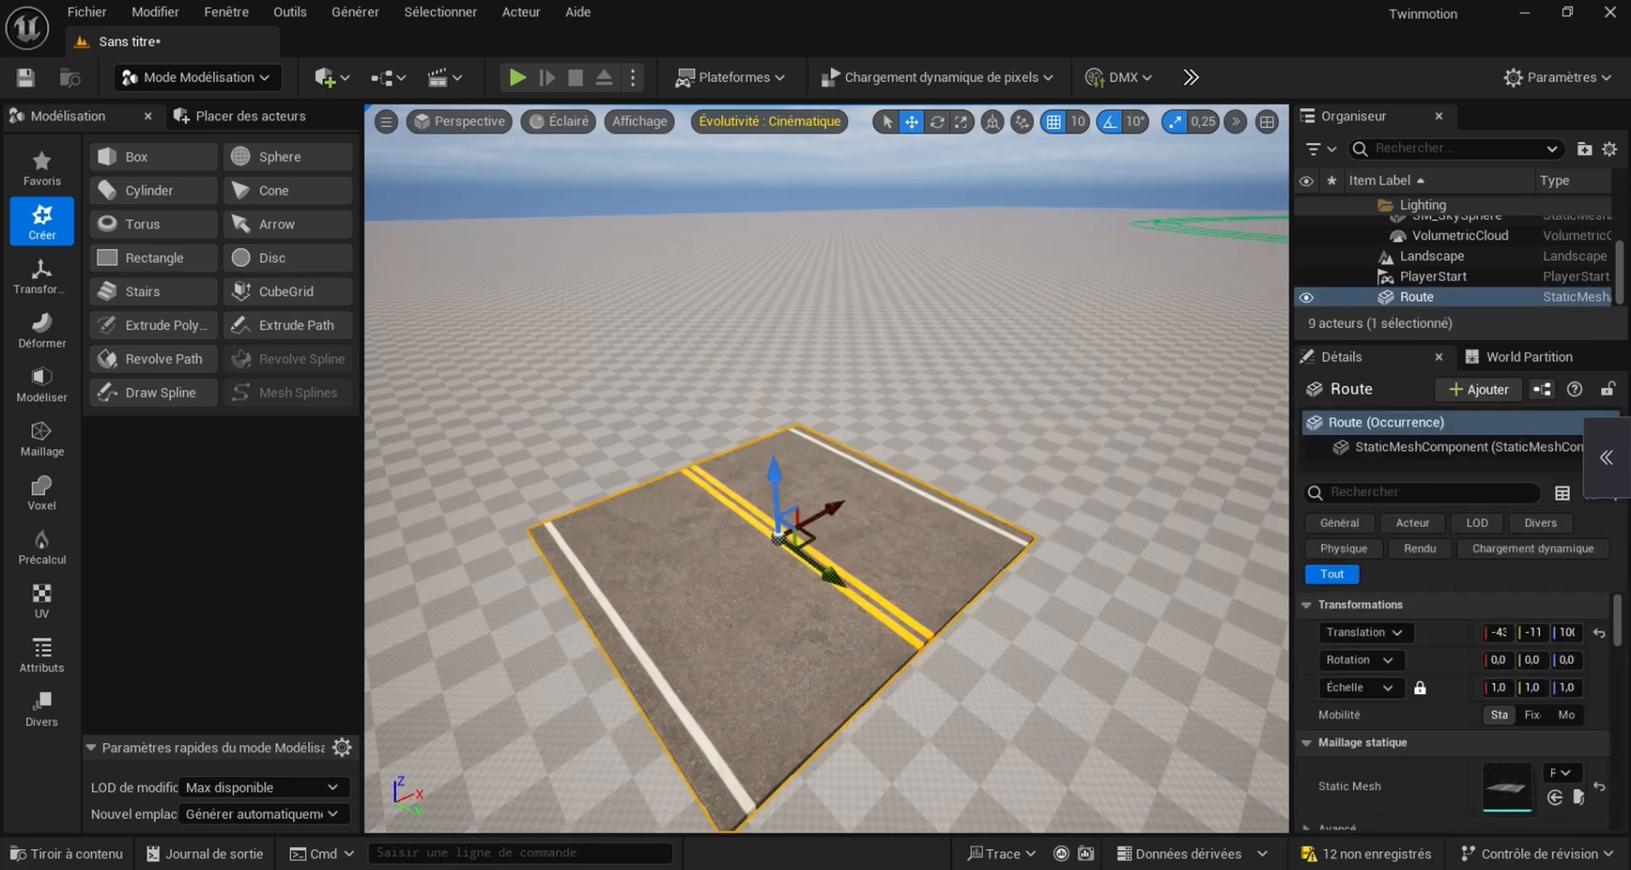
{"action": "key", "text": "Delete"}
Switch to Landscape mode and select all segments of the road spline through one of its control points
{"action": "left_click", "coordinate": [196, 78]}
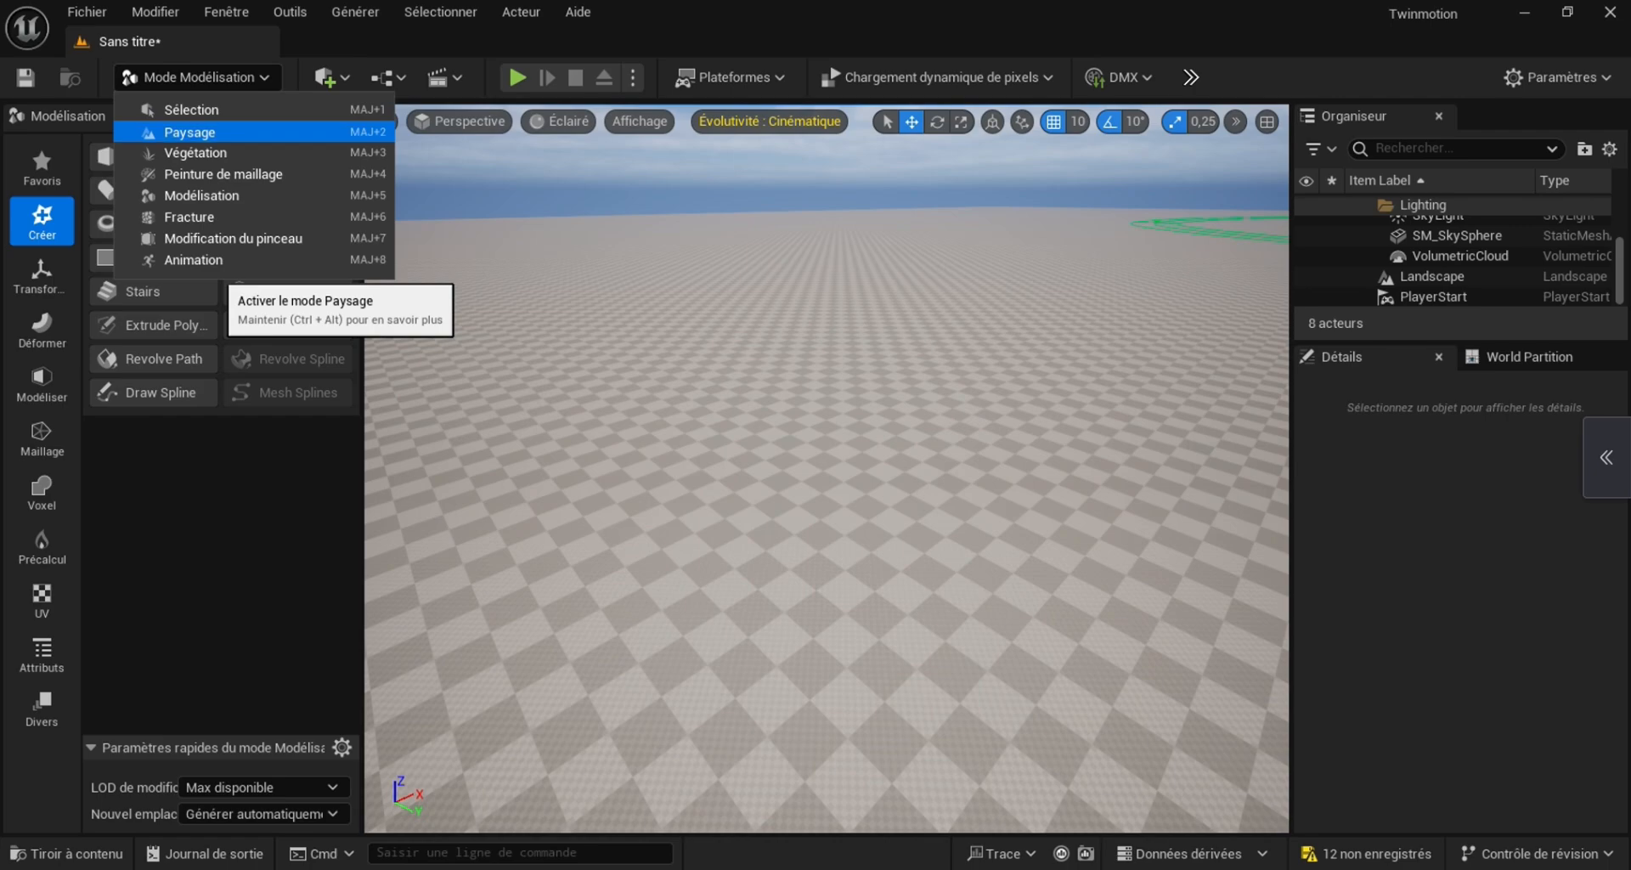
{"action": "left_click", "coordinate": [190, 133]}
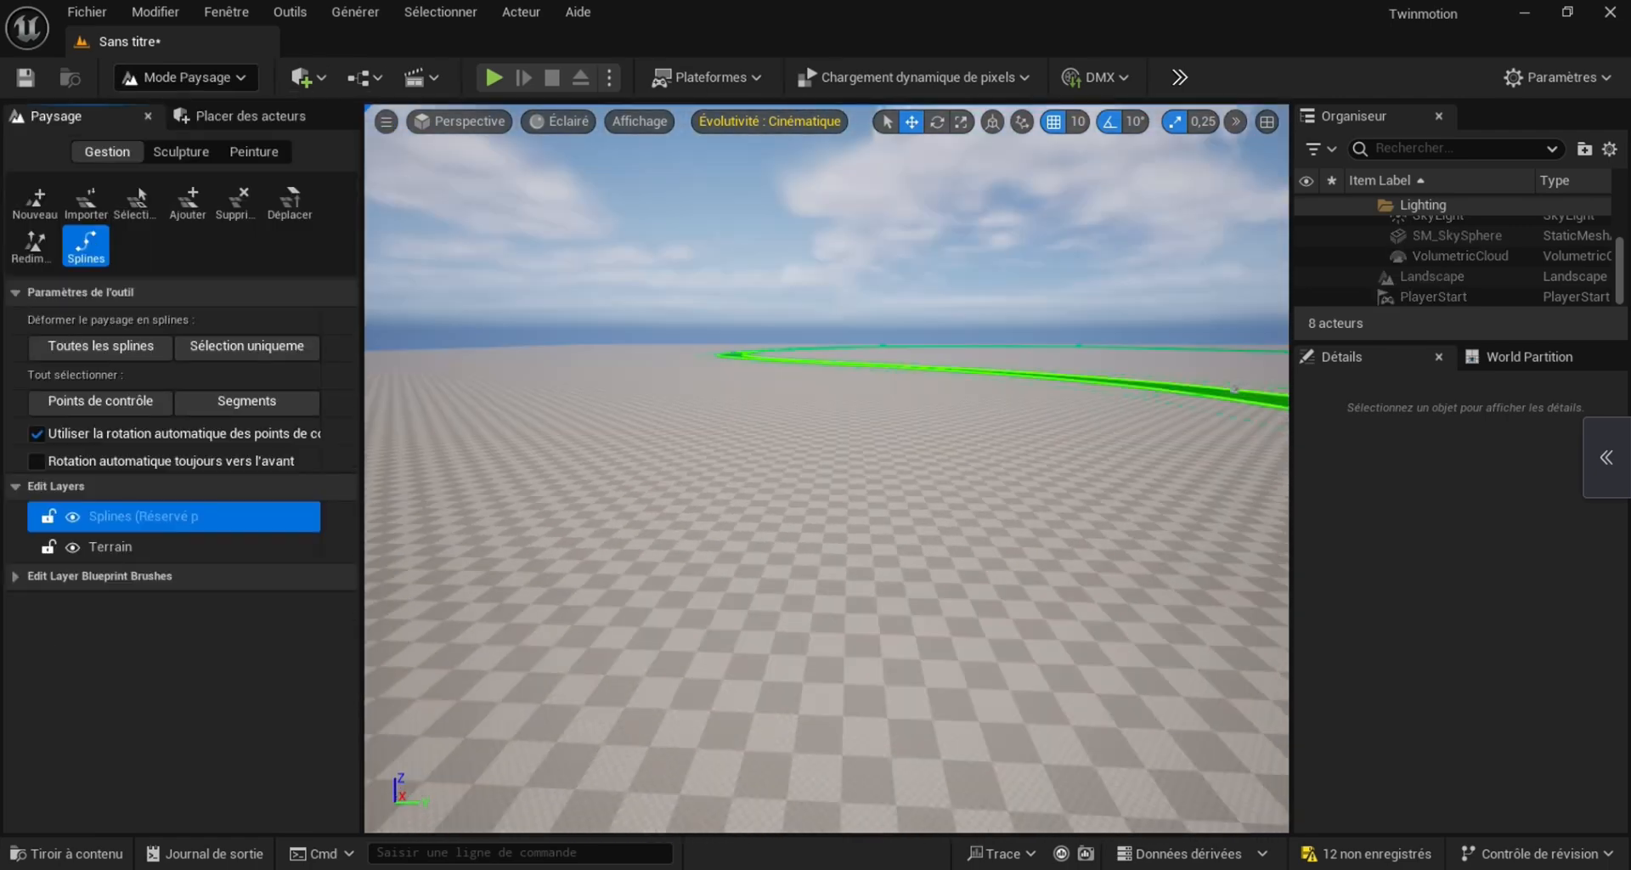
{"action": "right_click_drag", "start_coordinate": [826, 468], "coordinate": [821, 551]}
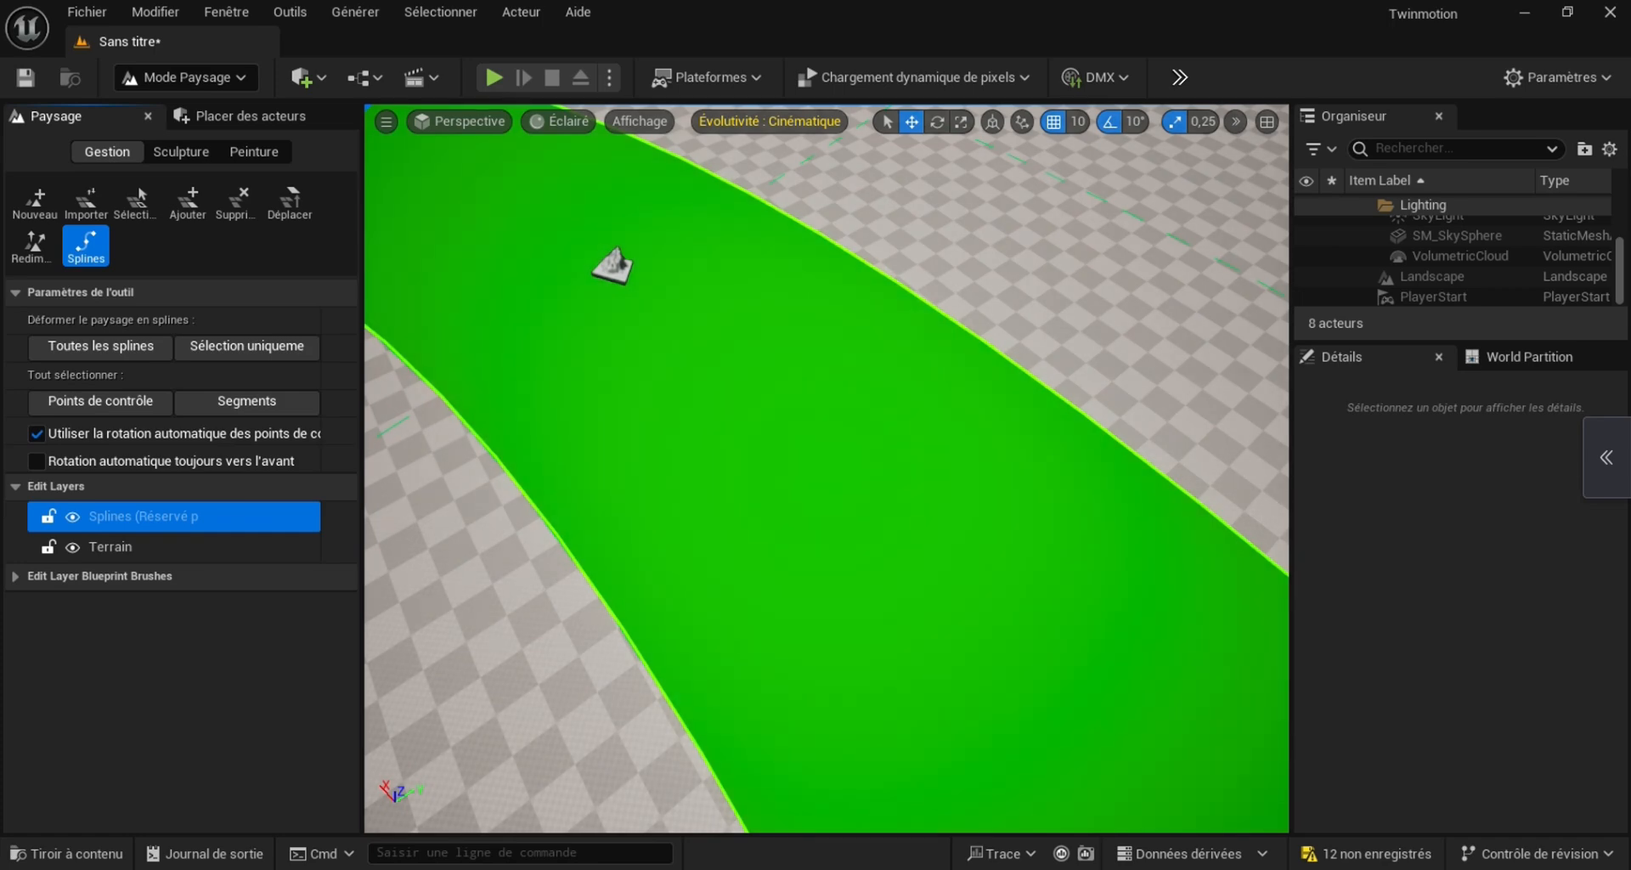
{"action": "left_click", "coordinate": [613, 267]}
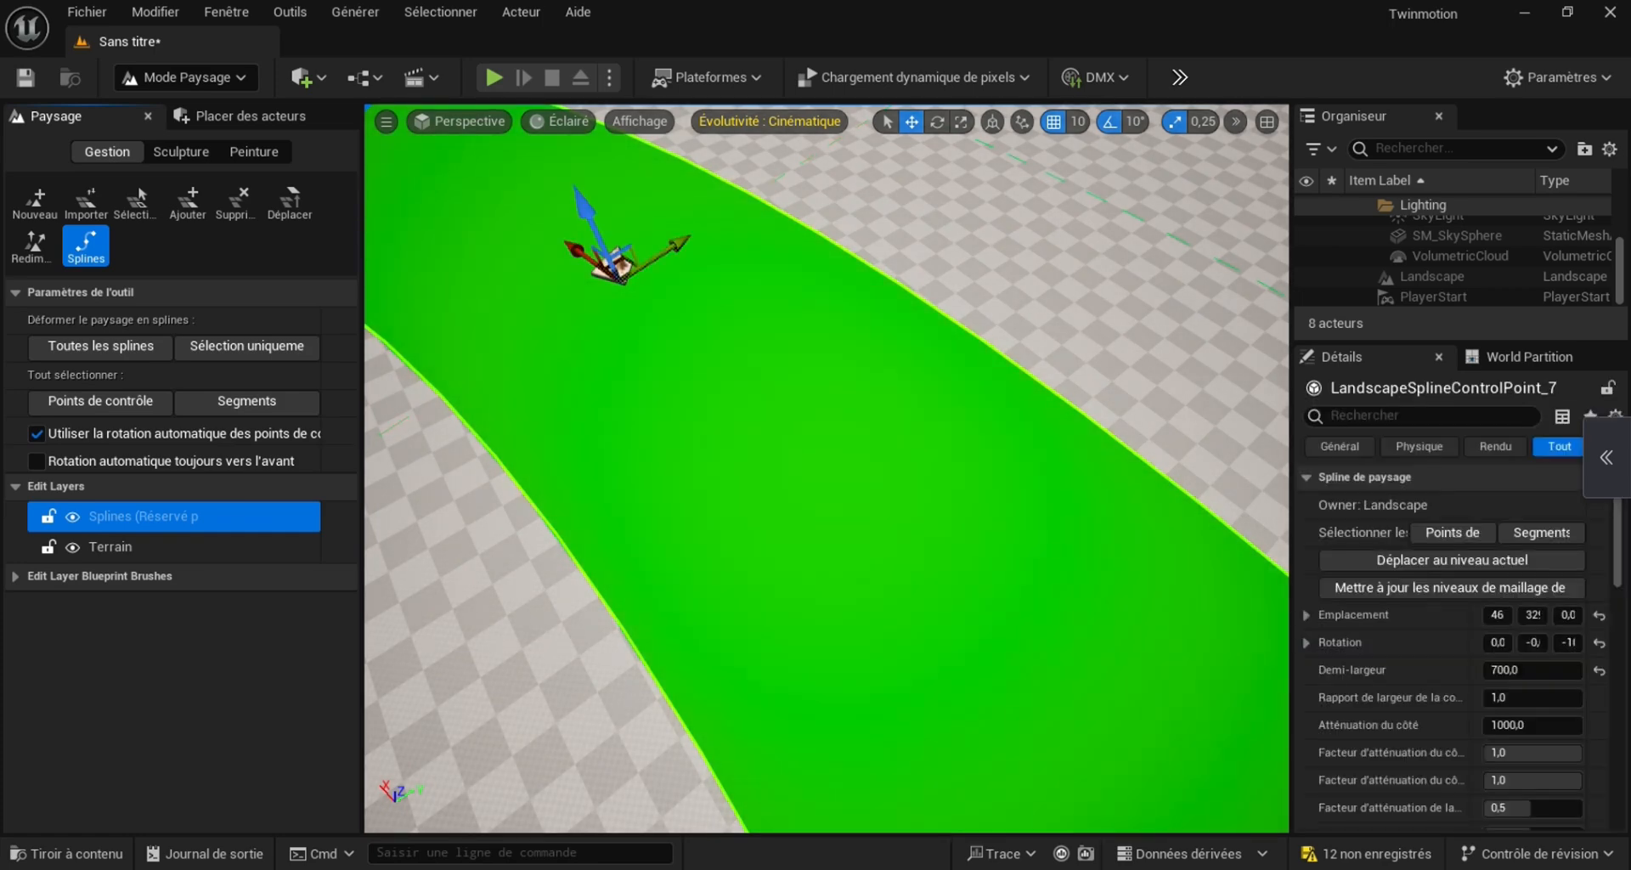
{"action": "left_click", "coordinate": [1541, 532]}
Add one spline mesh entry to the selected segments and assign the Route static mesh to it
{"action": "scroll", "coordinate": [827, 469], "scroll_direction": "down", "scroll_amount": 5}
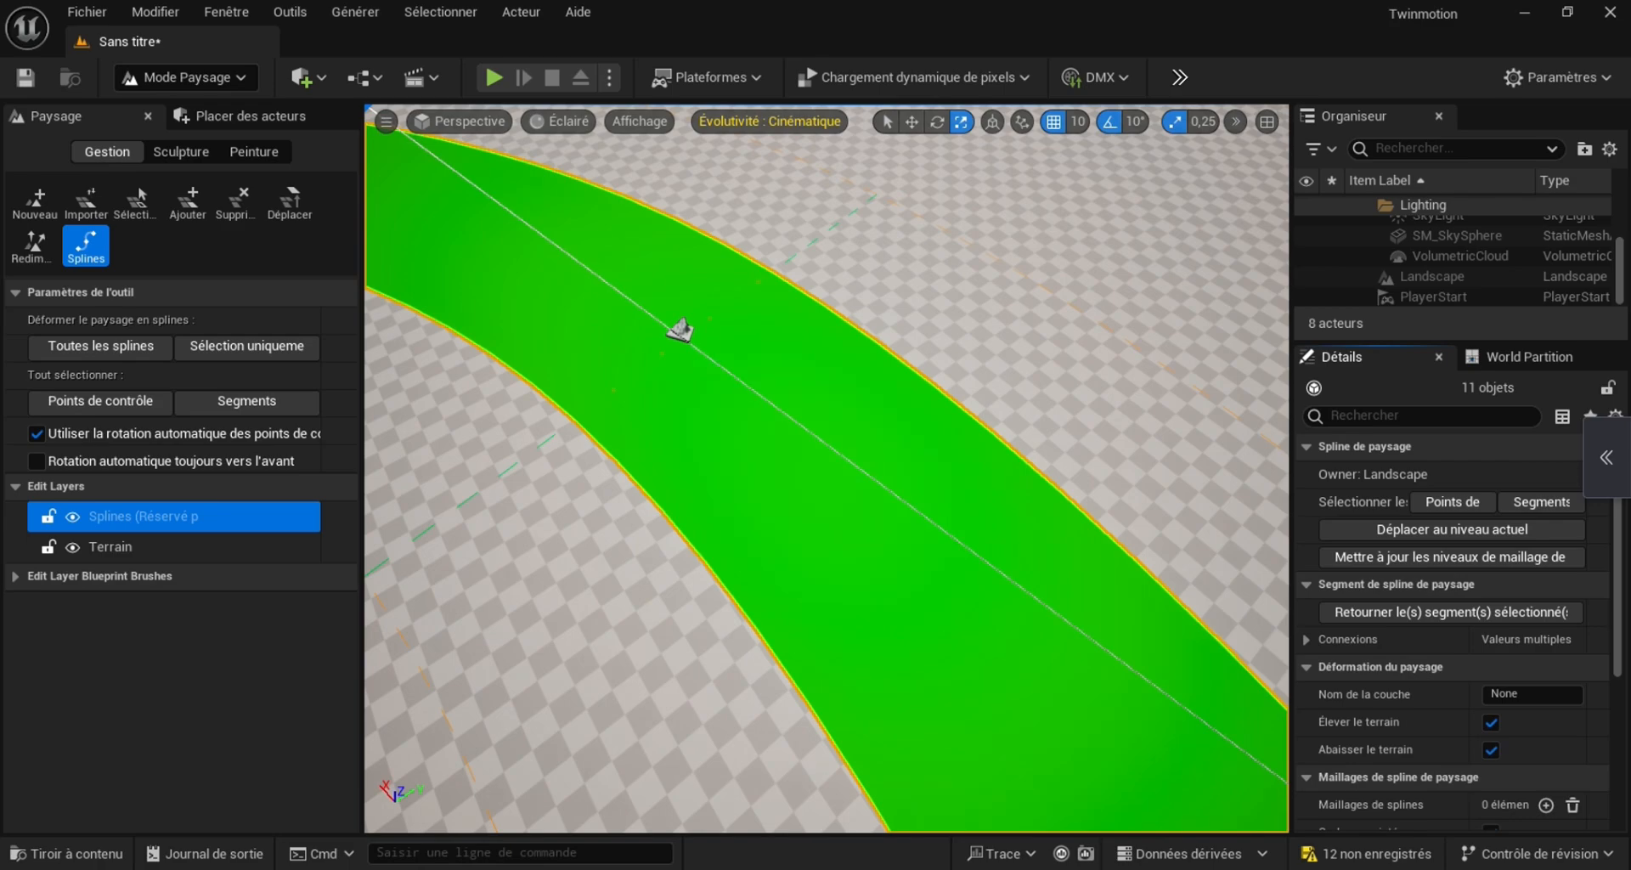
{"action": "right_click_drag", "start_coordinate": [826, 468], "coordinate": [982, 413]}
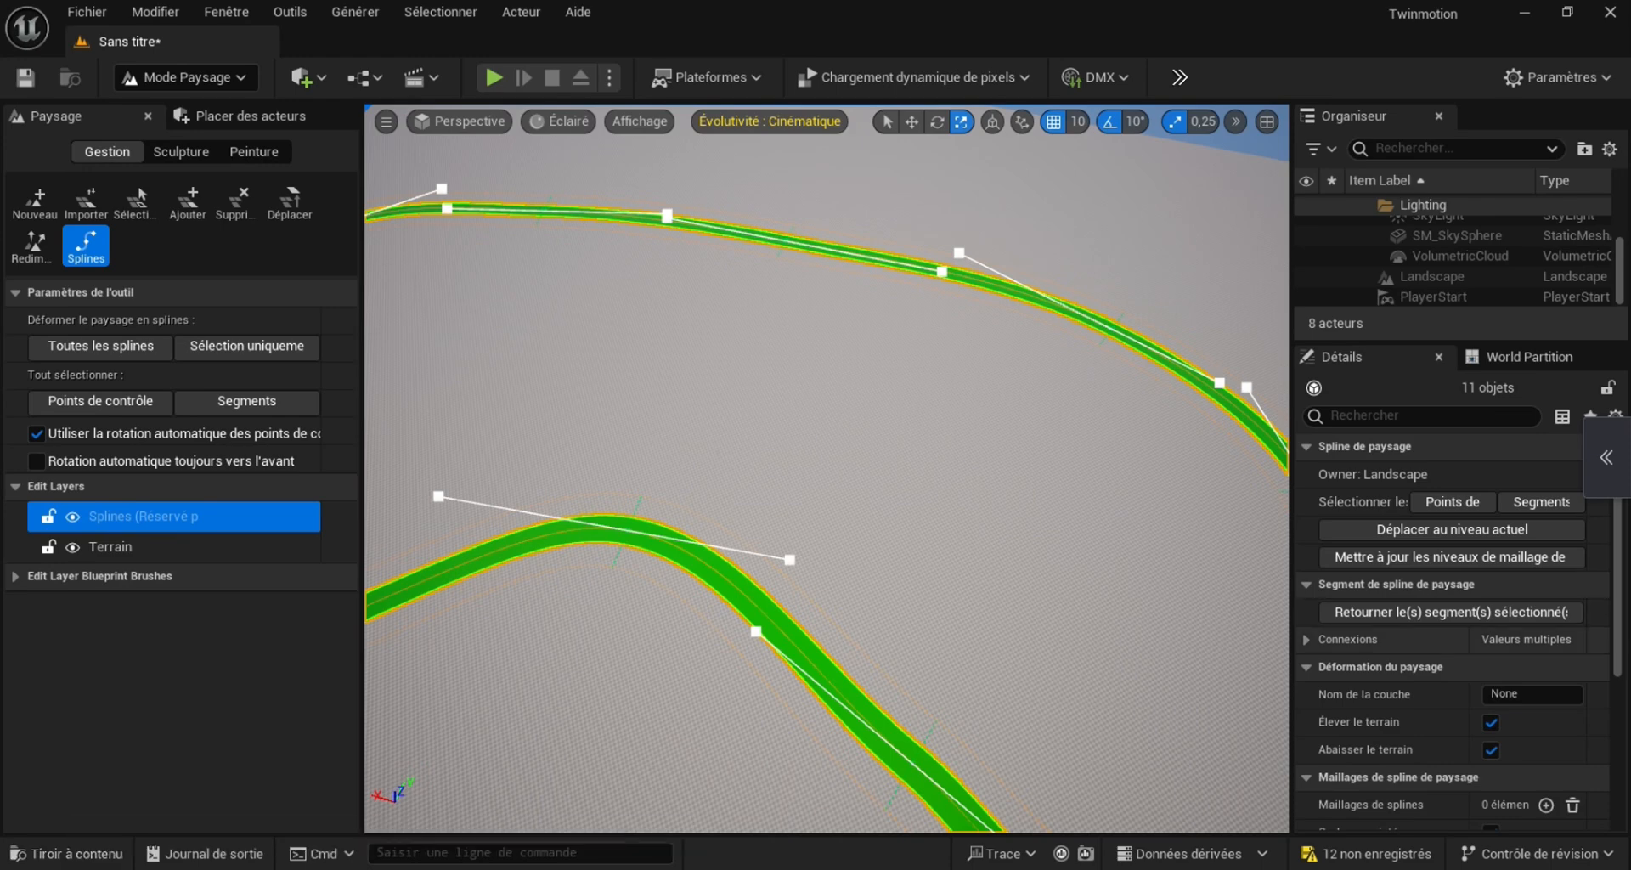
{"action": "scroll", "coordinate": [1454, 632], "scroll_direction": "down", "scroll_amount": 3}
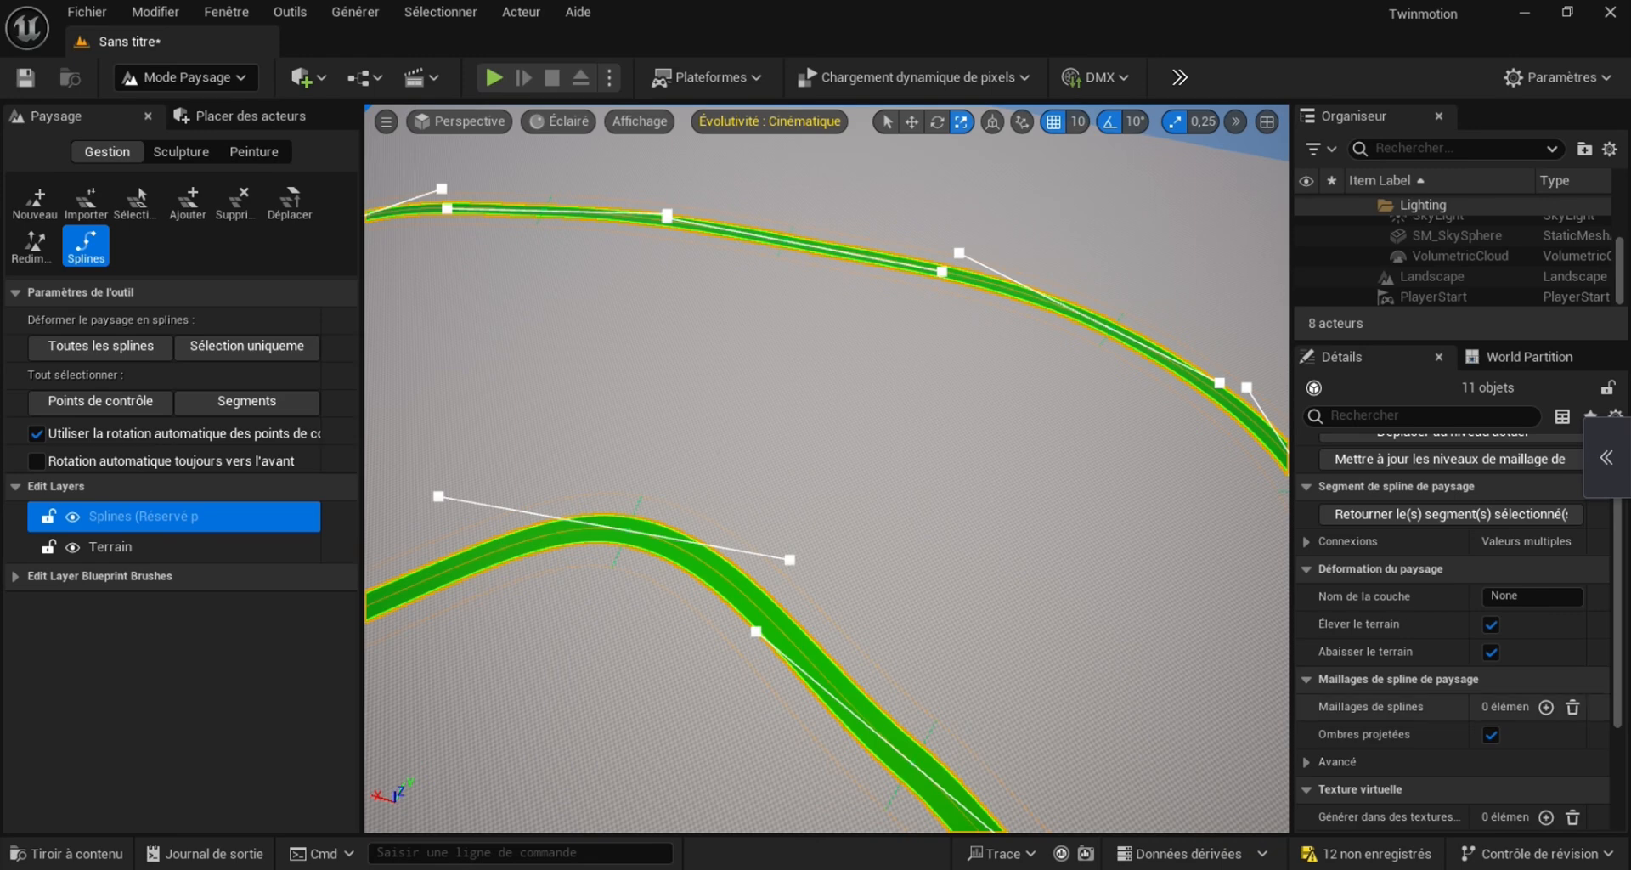
{"action": "left_click", "coordinate": [1546, 707]}
{"action": "scroll", "coordinate": [1547, 706], "scroll_direction": "down", "scroll_amount": 4}
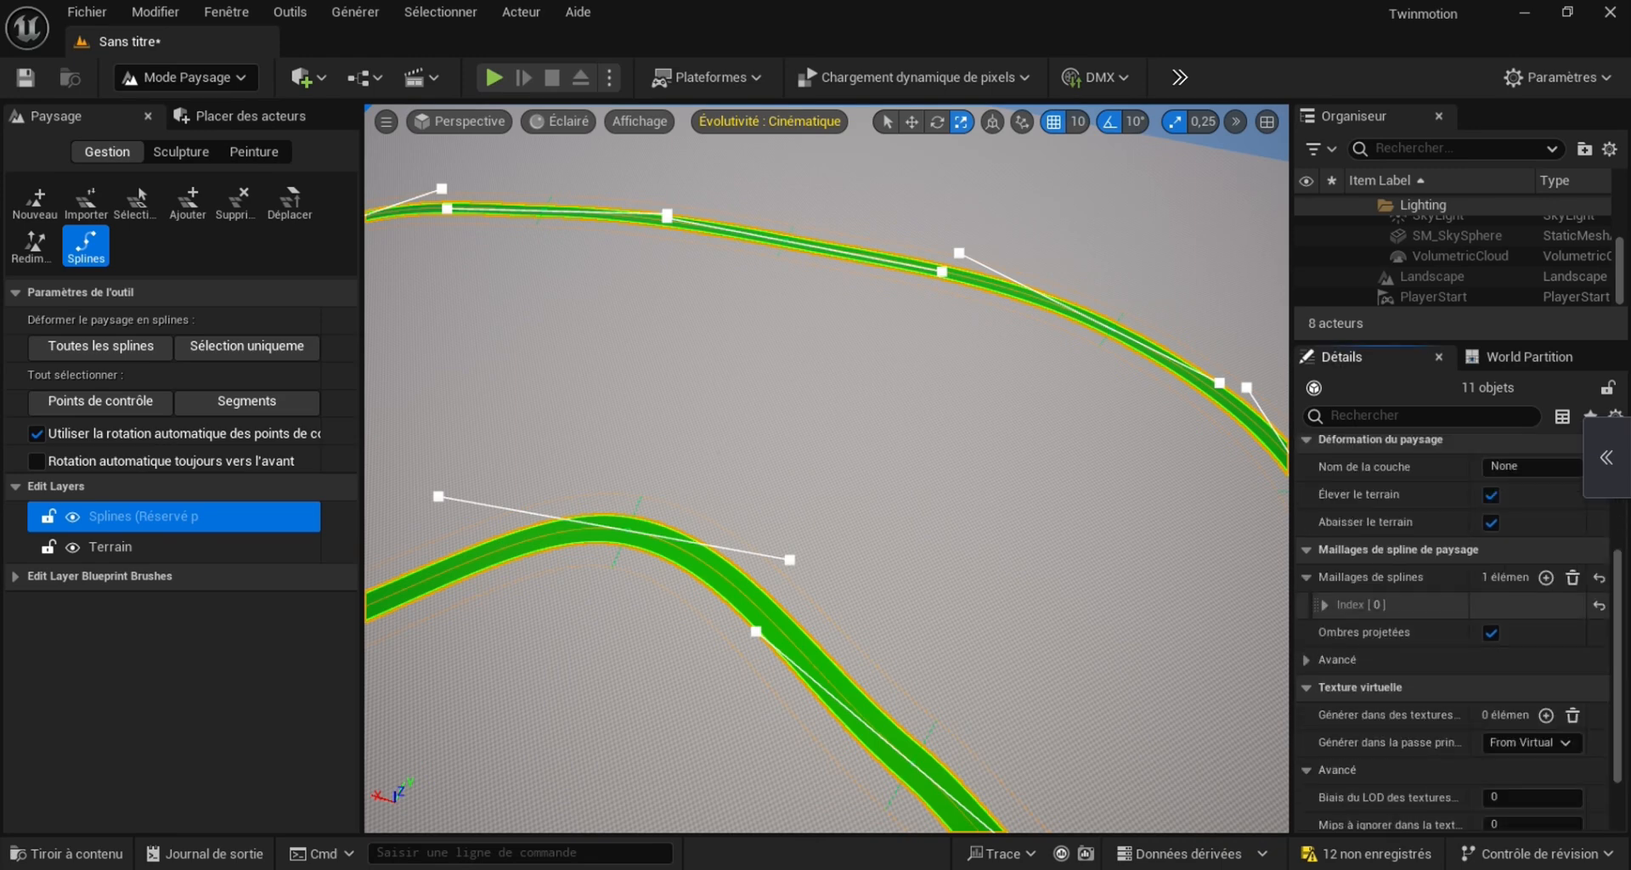
{"action": "left_click", "coordinate": [1324, 604]}
{"action": "scroll", "coordinate": [1402, 578], "scroll_direction": "down", "scroll_amount": 5}
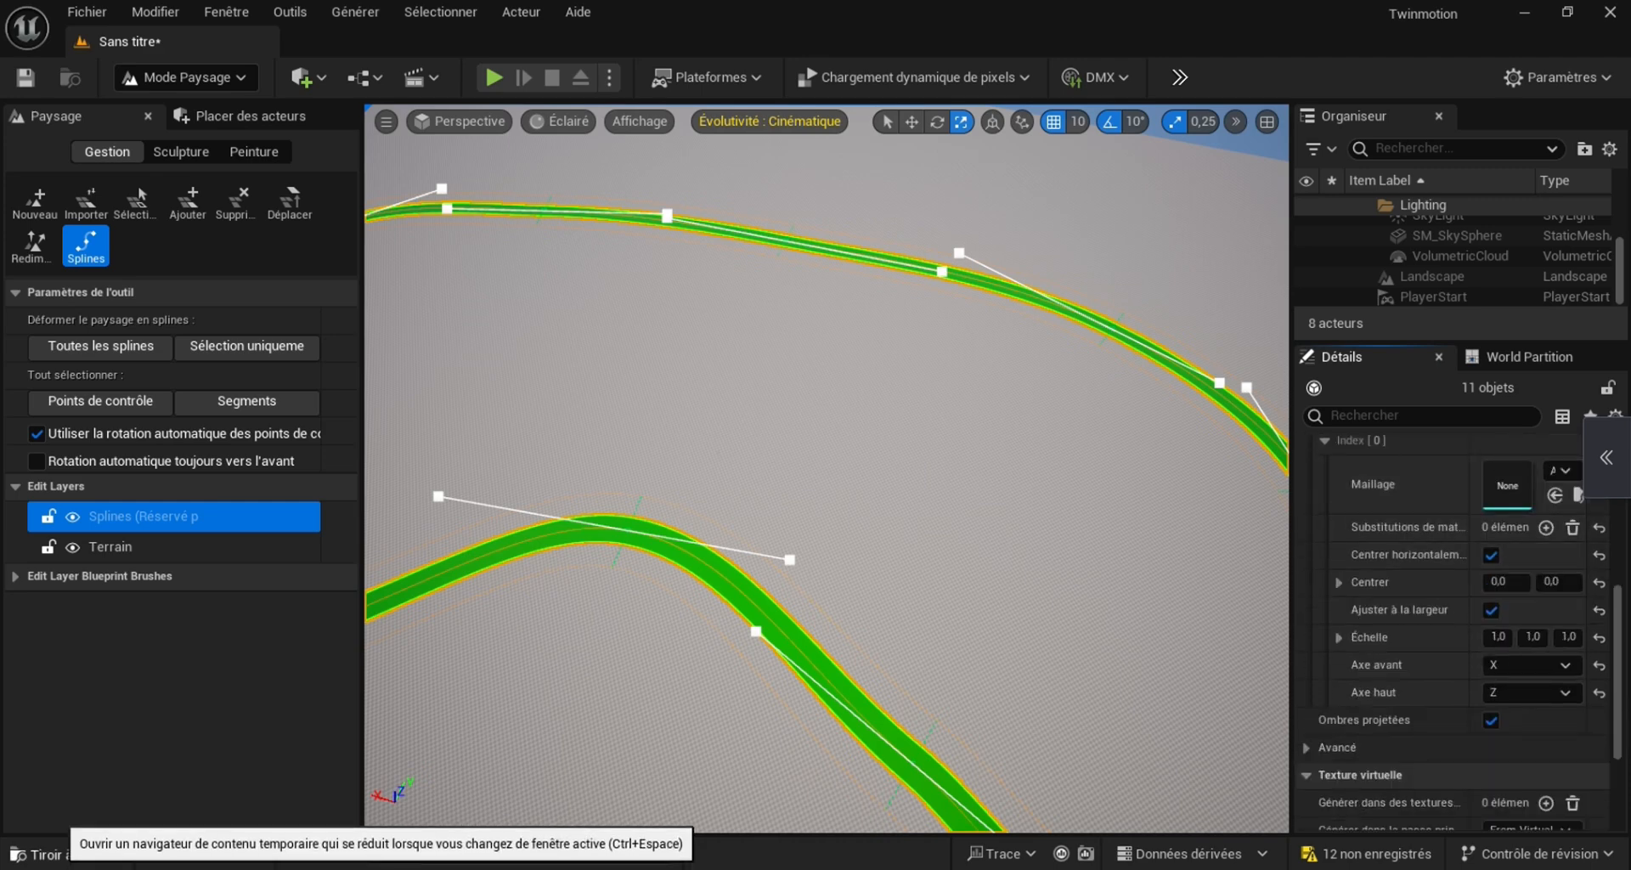
{"action": "left_click", "coordinate": [67, 853]}
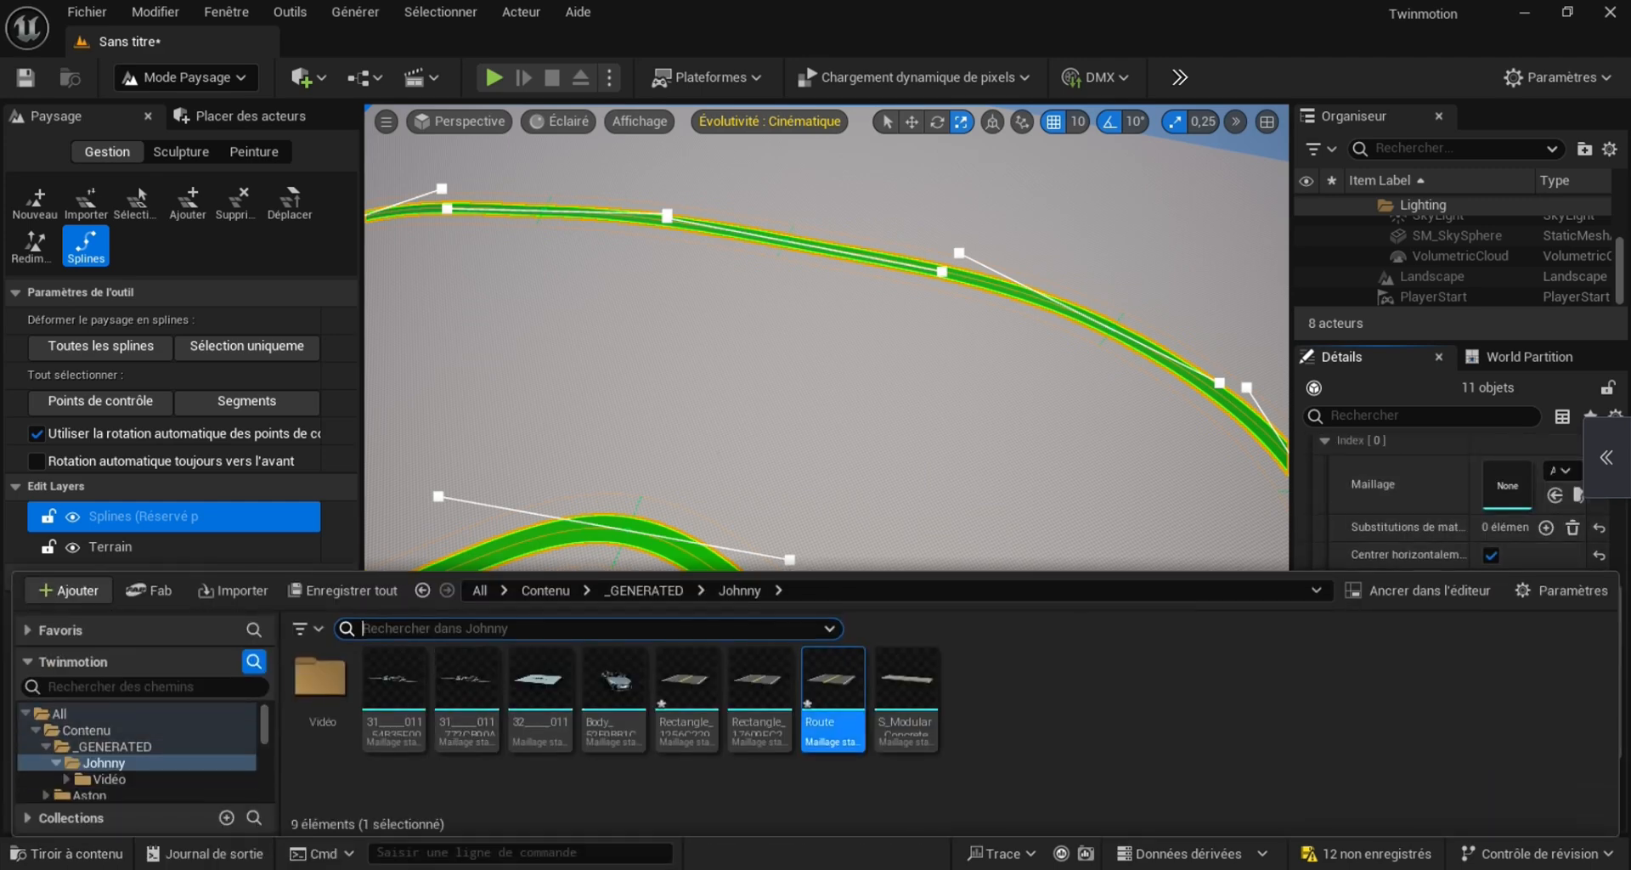
{"action": "left_click_drag", "start_coordinate": [832, 689], "coordinate": [1504, 489]}
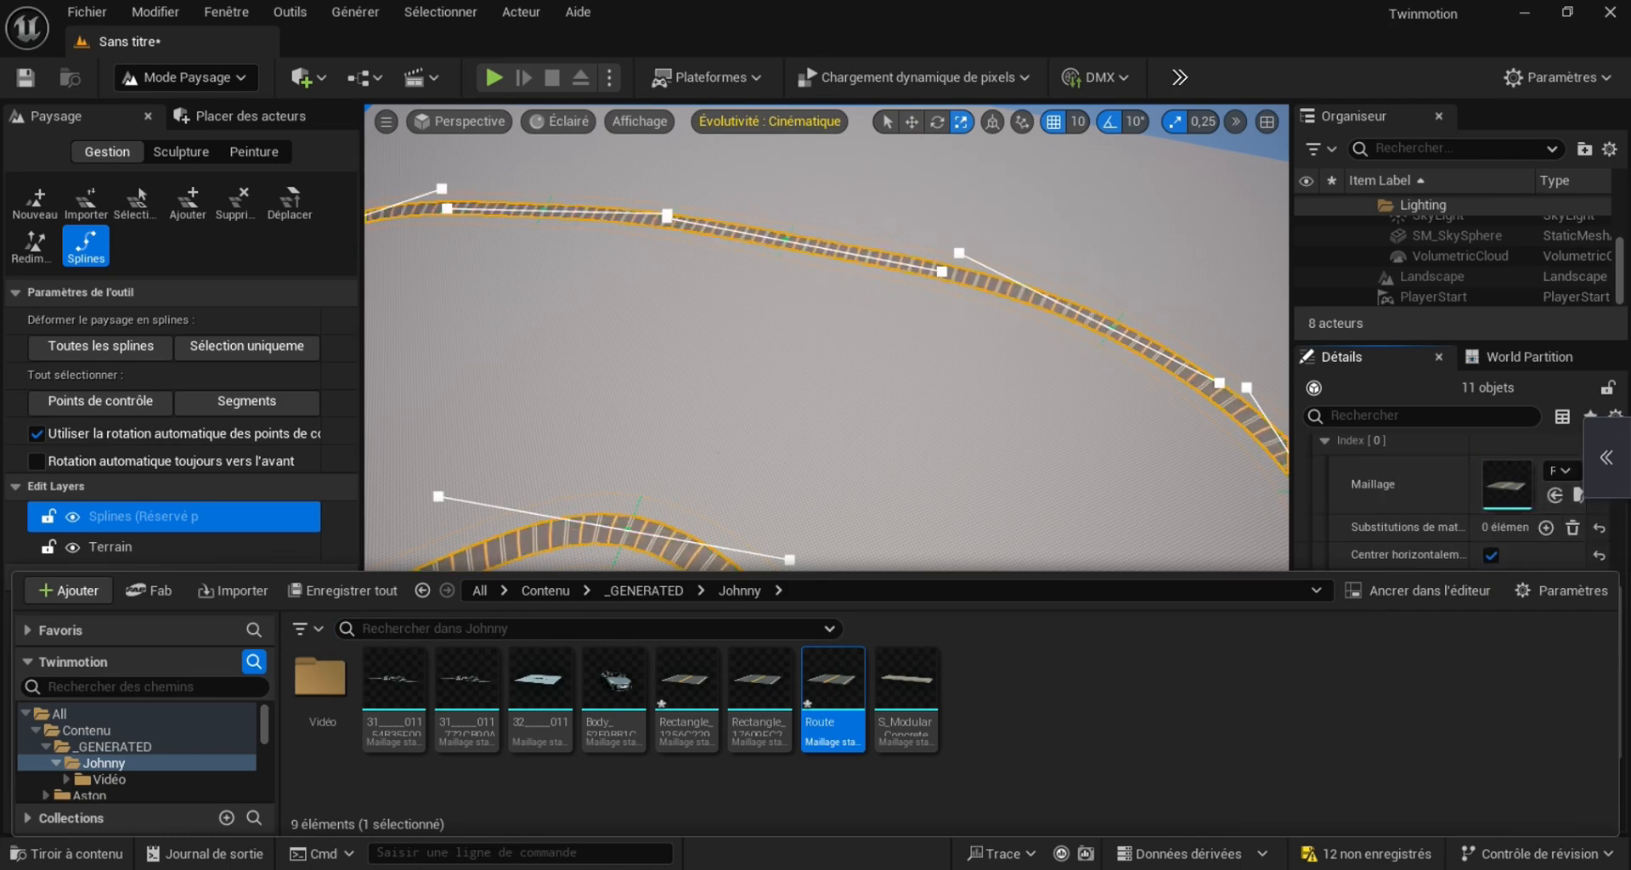
Set the forward axis of the segments' spline mesh entry to Y so the markings follow the road
{"action": "right_click_drag", "start_coordinate": [935, 366], "coordinate": [930, 424]}
{"action": "key", "text": "w"}
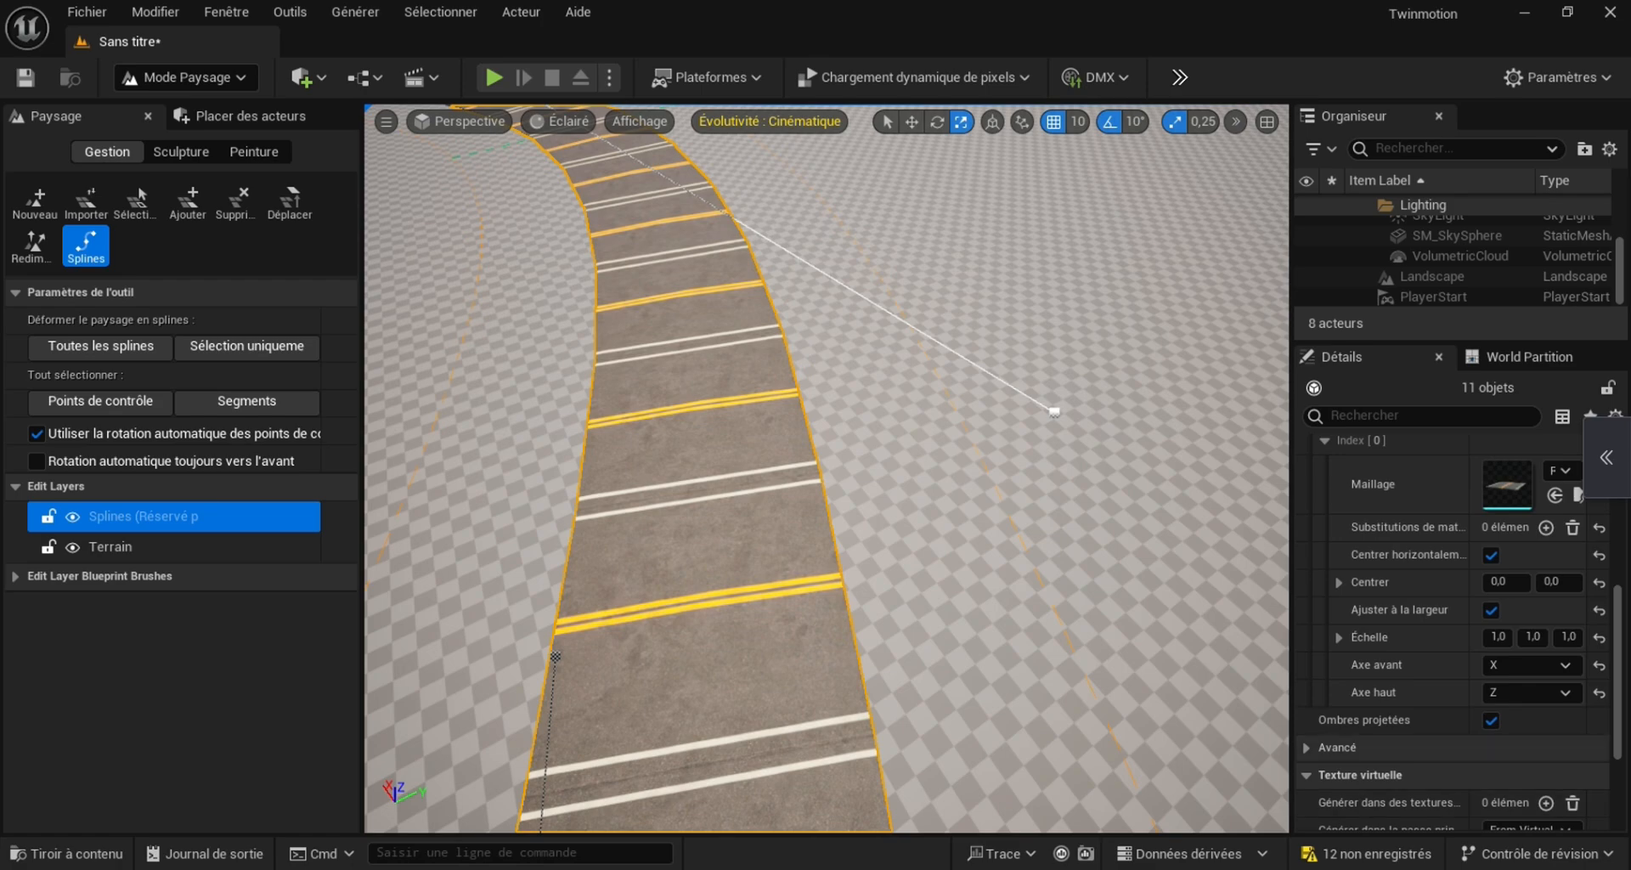
{"action": "scroll", "coordinate": [1453, 595], "scroll_direction": "up", "scroll_amount": 1}
{"action": "left_click", "coordinate": [1530, 714]}
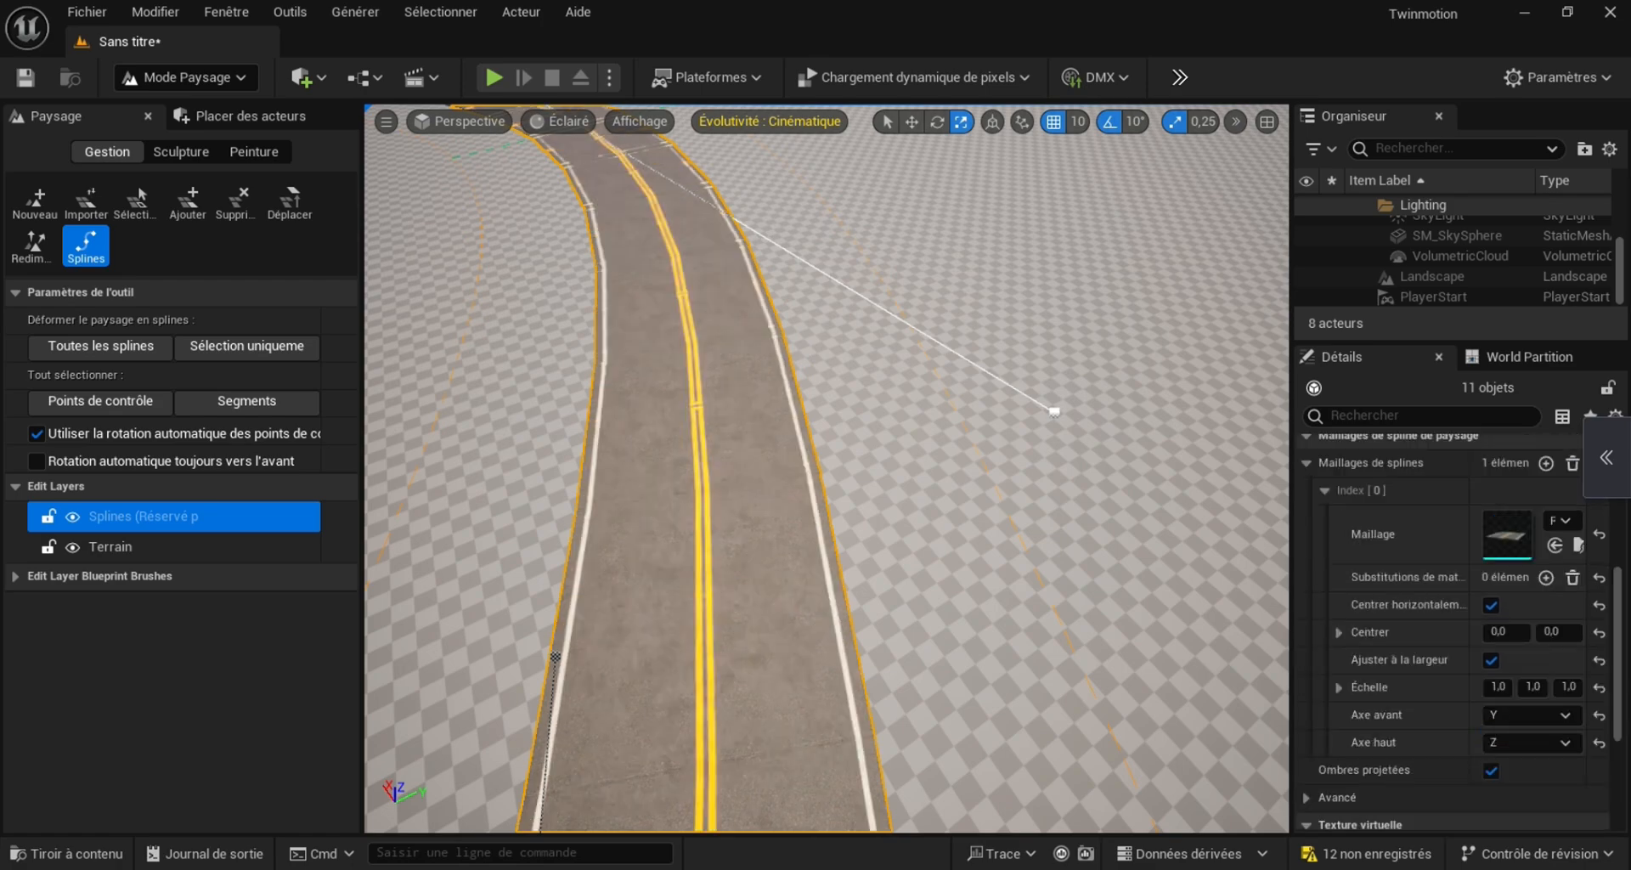
{"action": "right_click_drag", "start_coordinate": [850, 467], "coordinate": [1028, 420]}
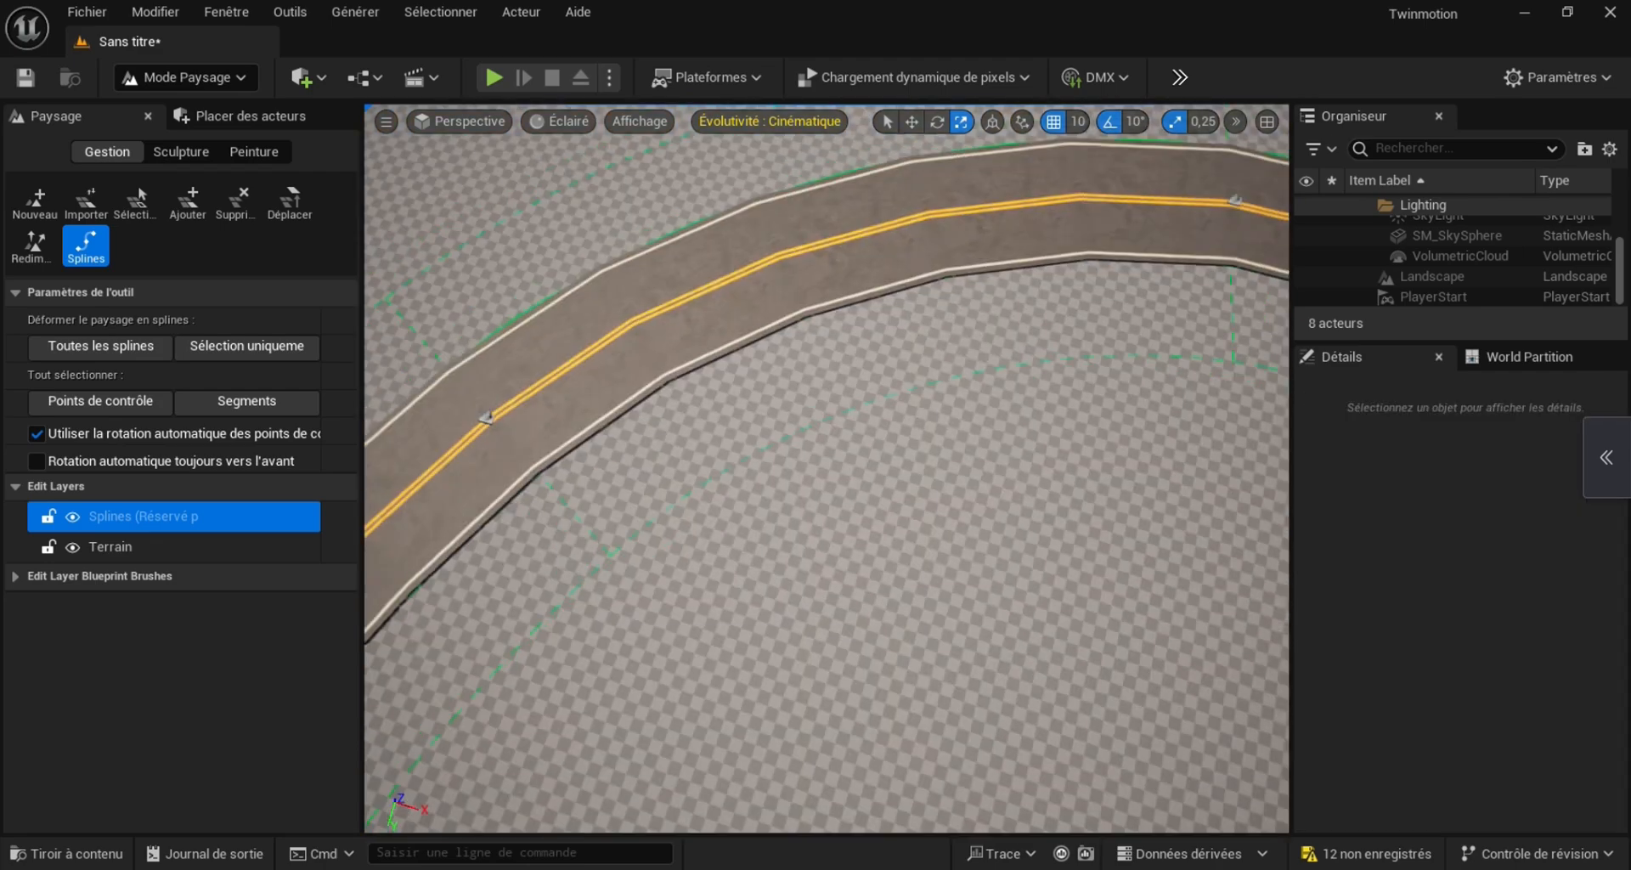
Browse the project content to the vehicle13_Car folder of CitySampleVehicles and select the BP_vehicle13_Car blueprint
{"action": "right_click_drag", "start_coordinate": [827, 468], "coordinate": [765, 394]}
{"action": "key", "text": "w"}
{"action": "left_click", "coordinate": [65, 854]}
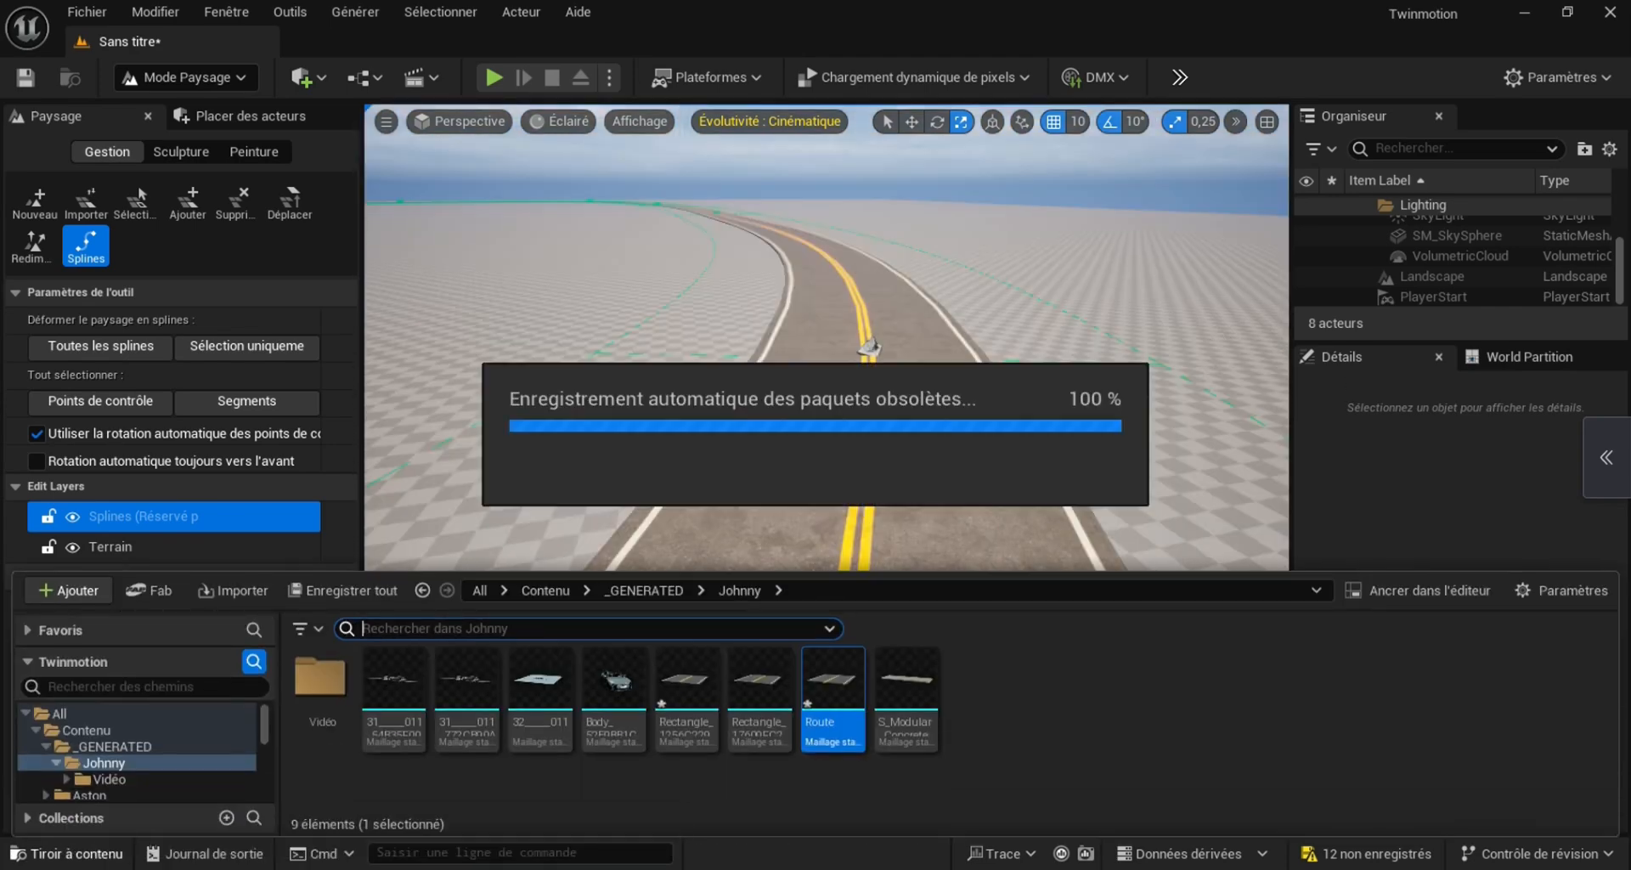
{"action": "left_click", "coordinate": [127, 726]}
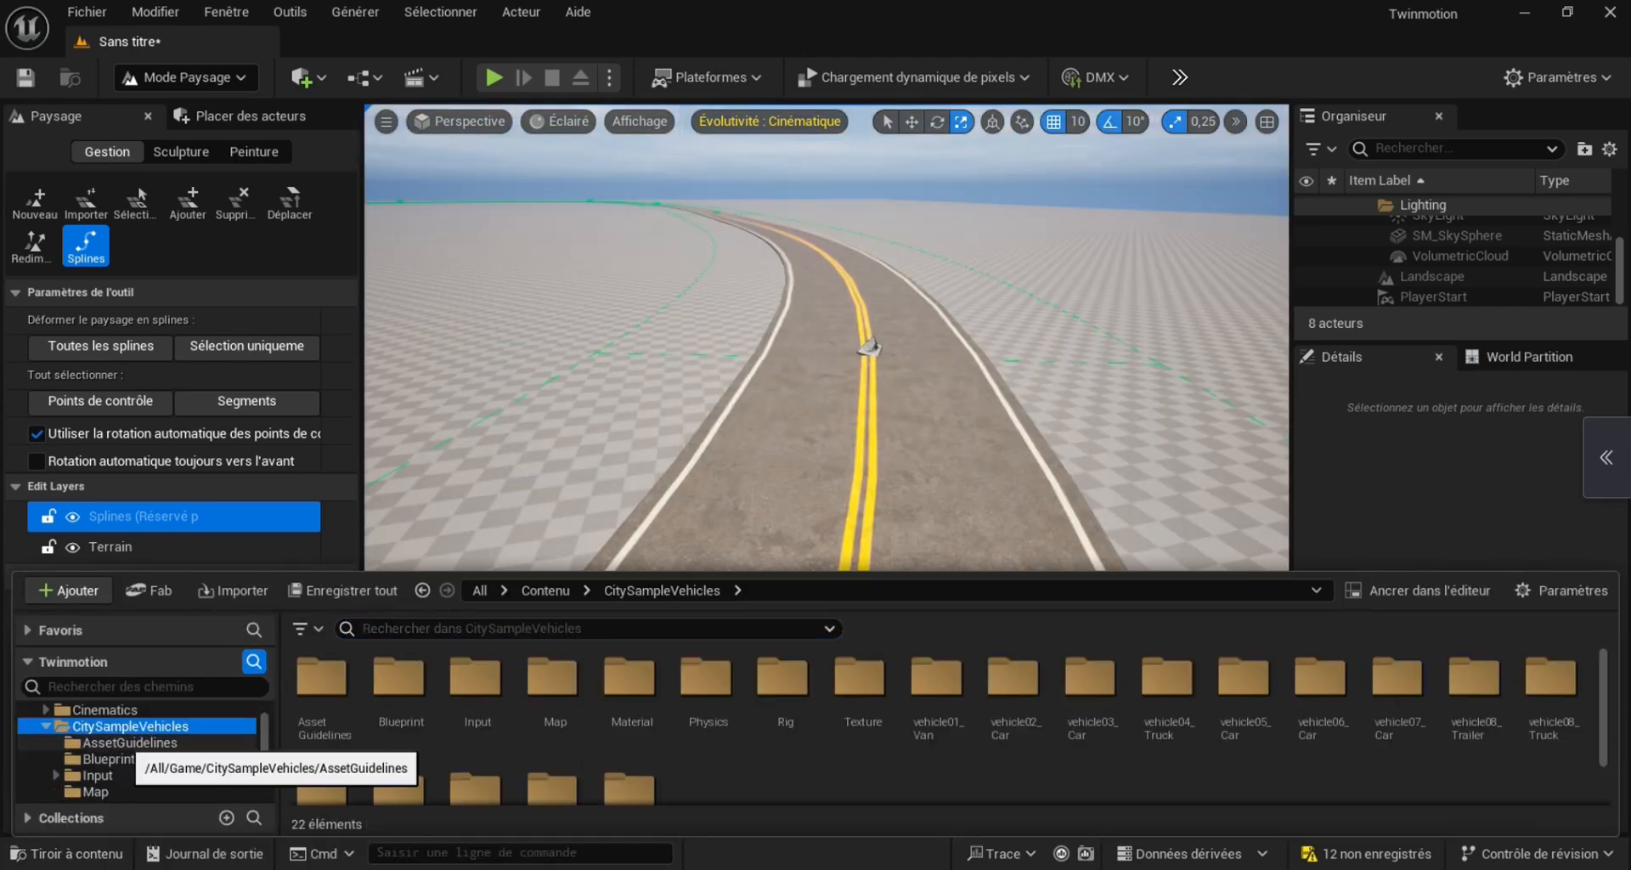
{"action": "scroll", "coordinate": [128, 743], "scroll_direction": "down", "scroll_amount": 3}
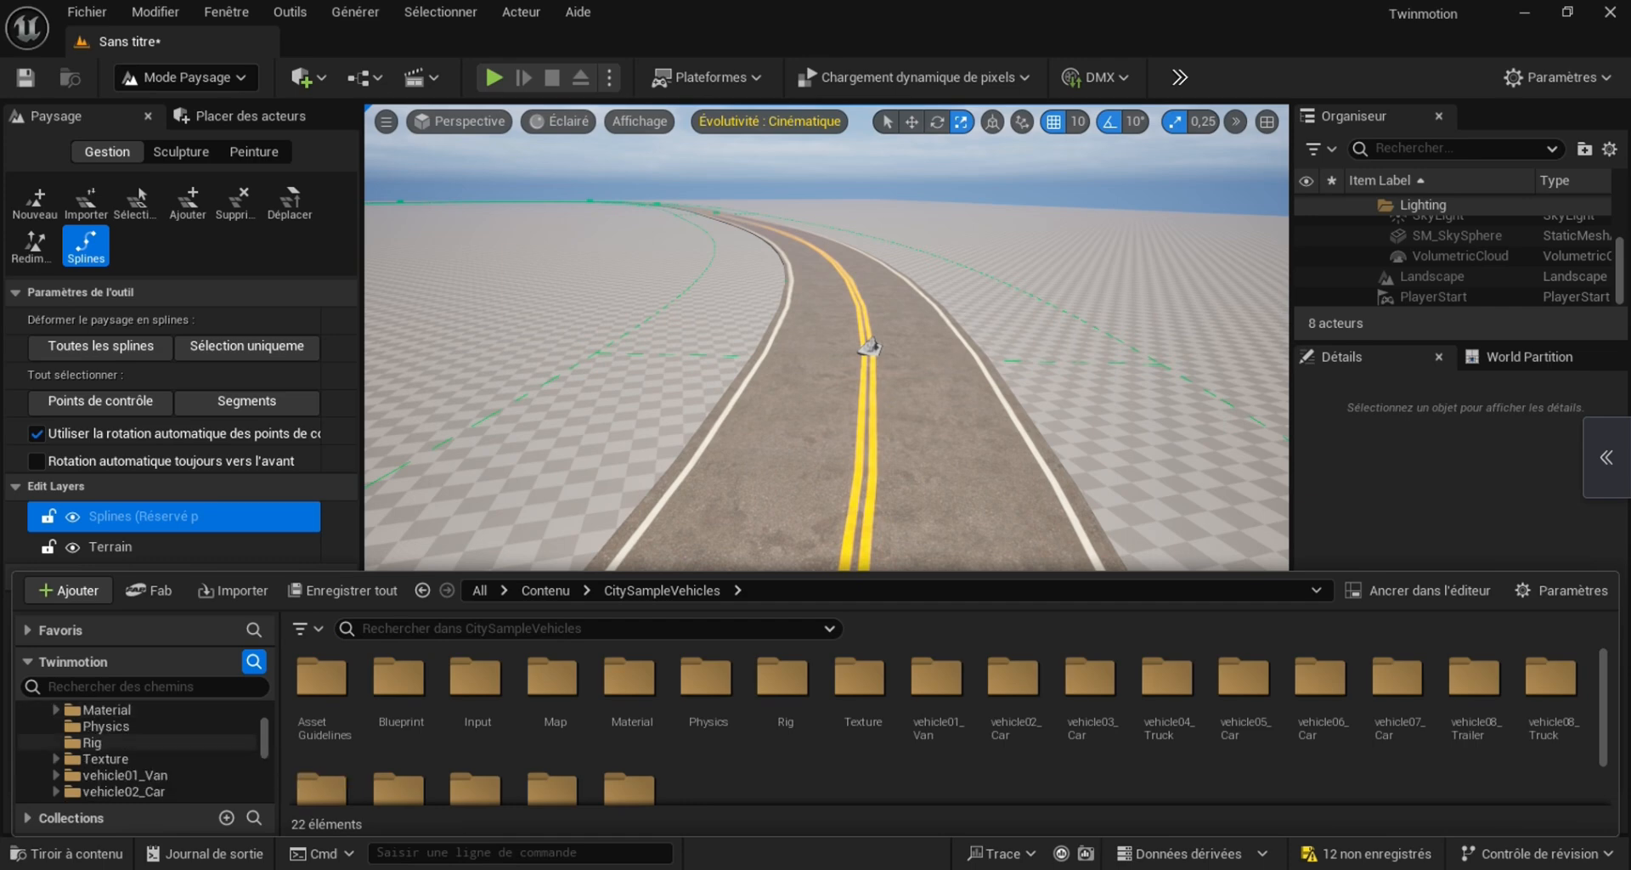
{"action": "scroll", "coordinate": [127, 747], "scroll_direction": "down", "scroll_amount": 5}
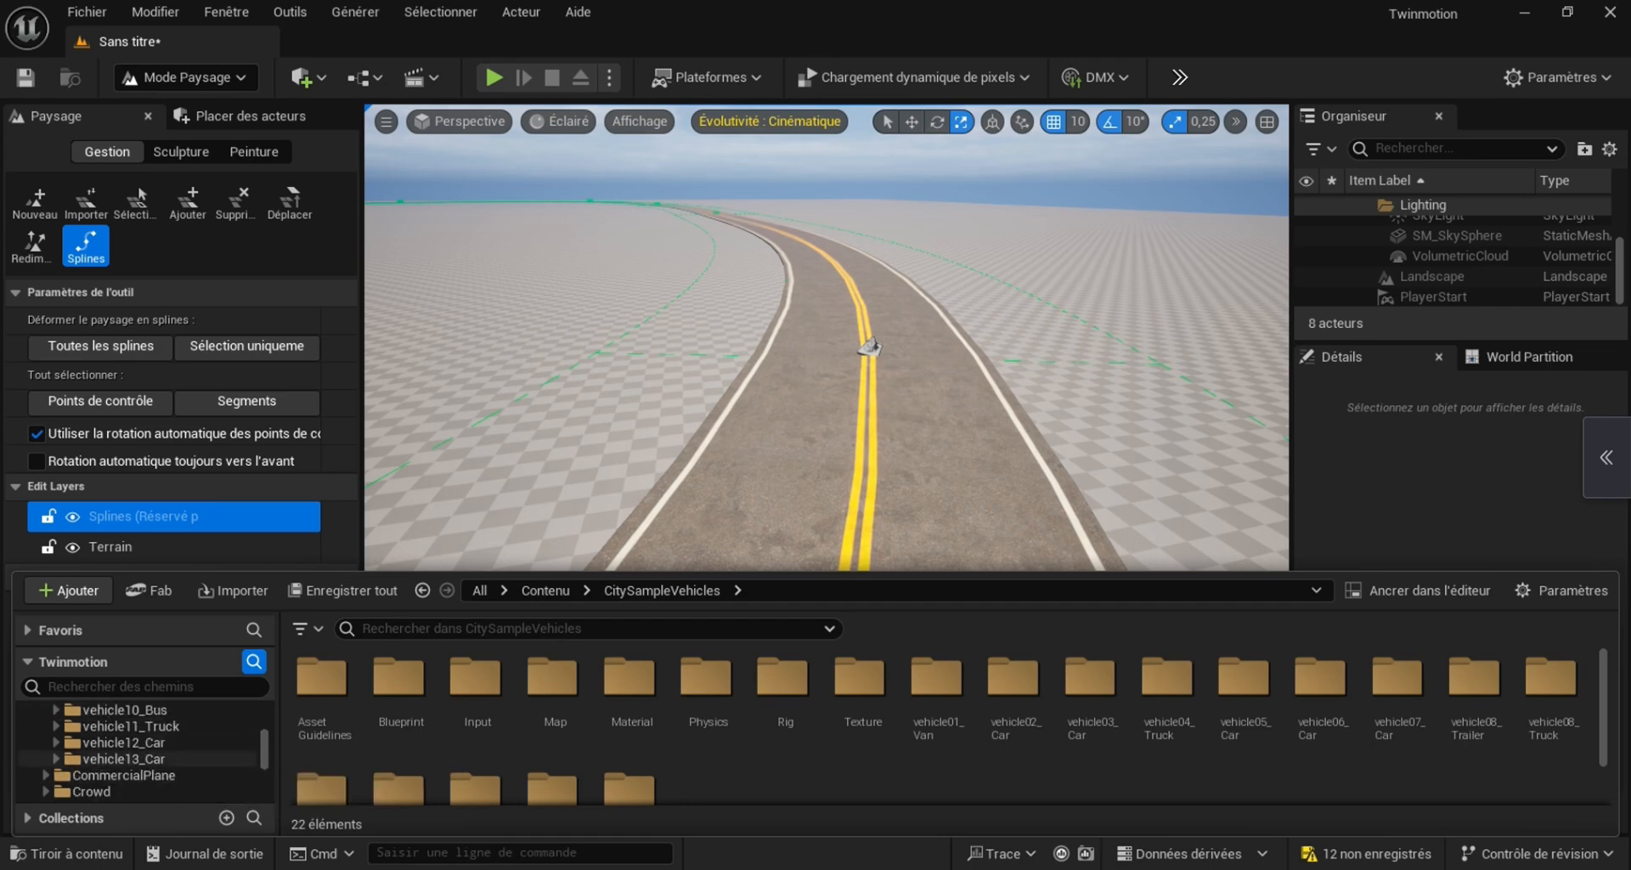
{"action": "left_click", "coordinate": [146, 760]}
{"action": "left_click", "coordinate": [610, 706]}
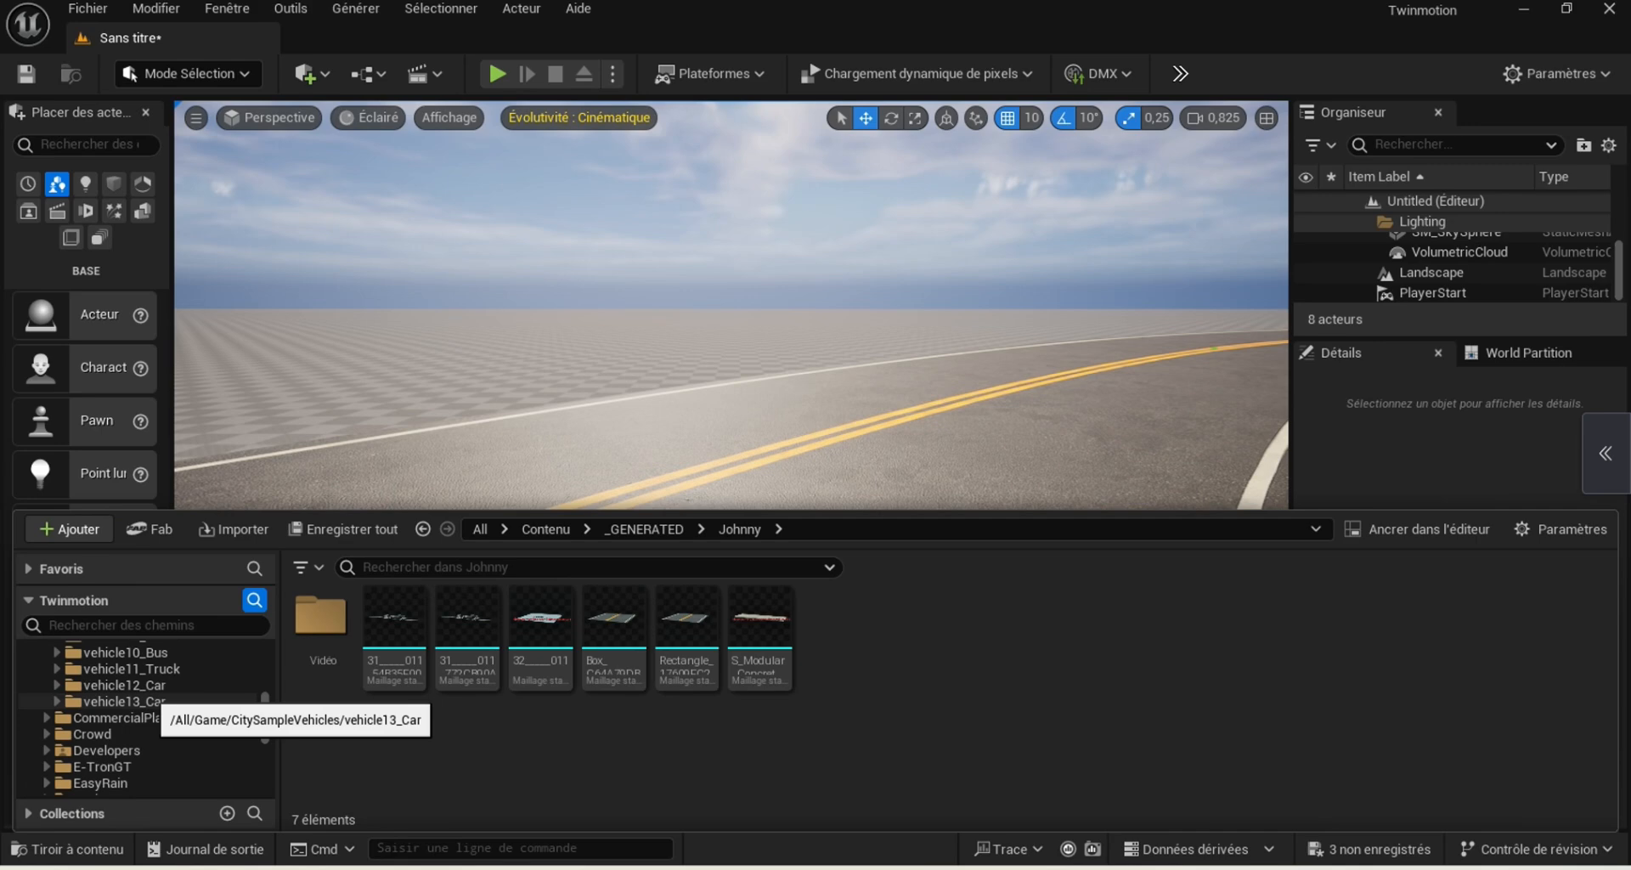
Place the BP_vehicle13_Car police car in the near lane of the road and rotate it to face the camera
{"action": "left_click", "coordinate": [149, 702]}
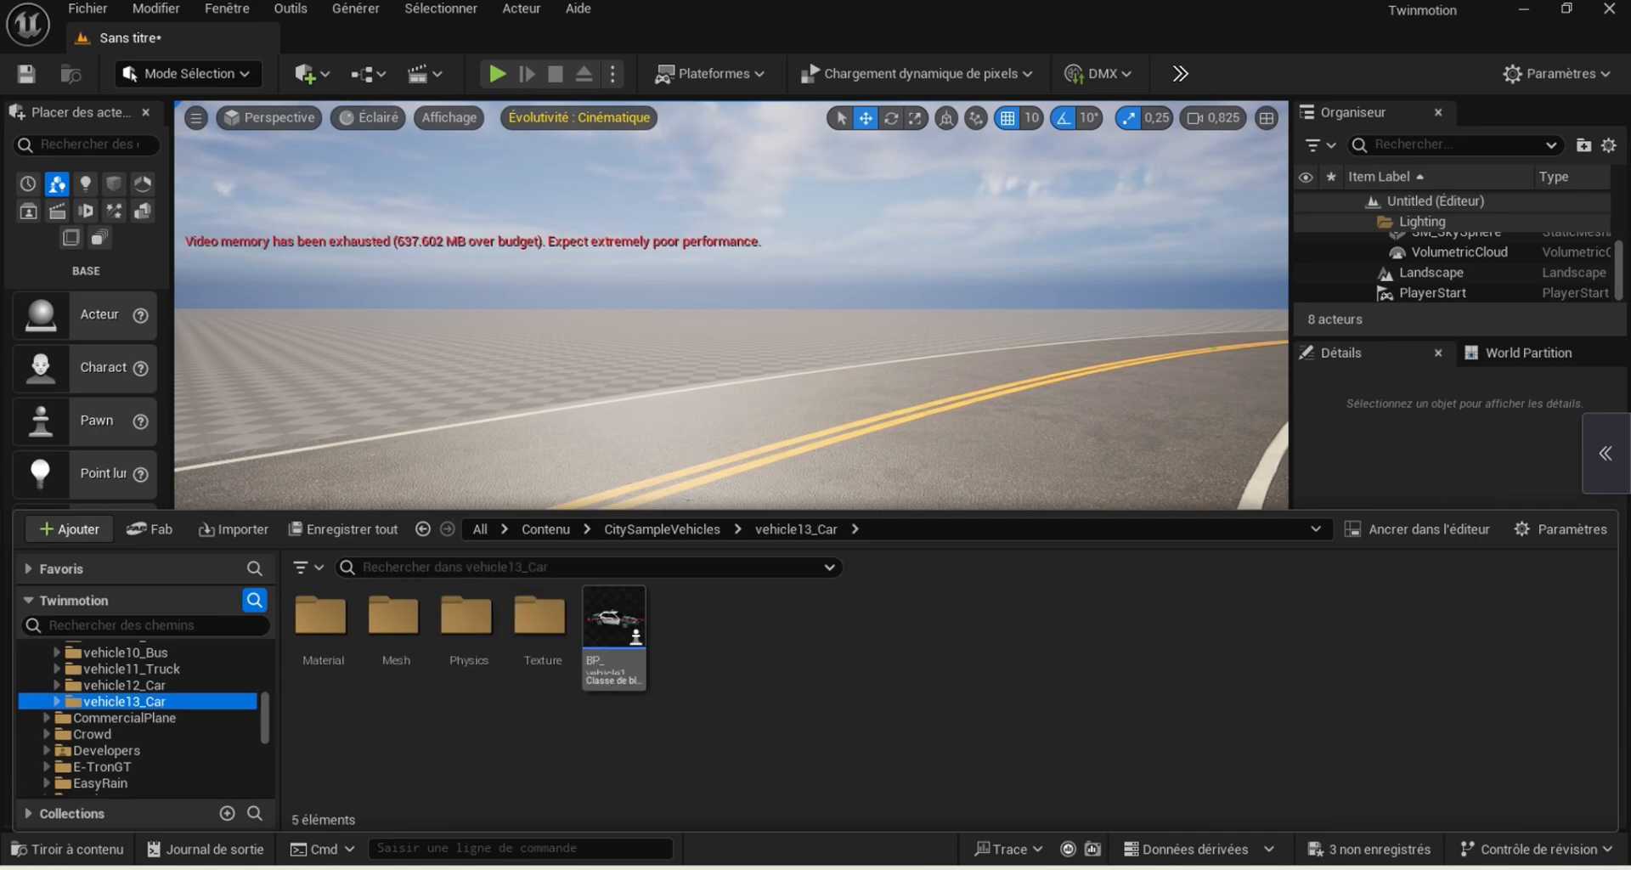
{"action": "left_click_drag", "start_coordinate": [613, 625], "coordinate": [1284, 657]}
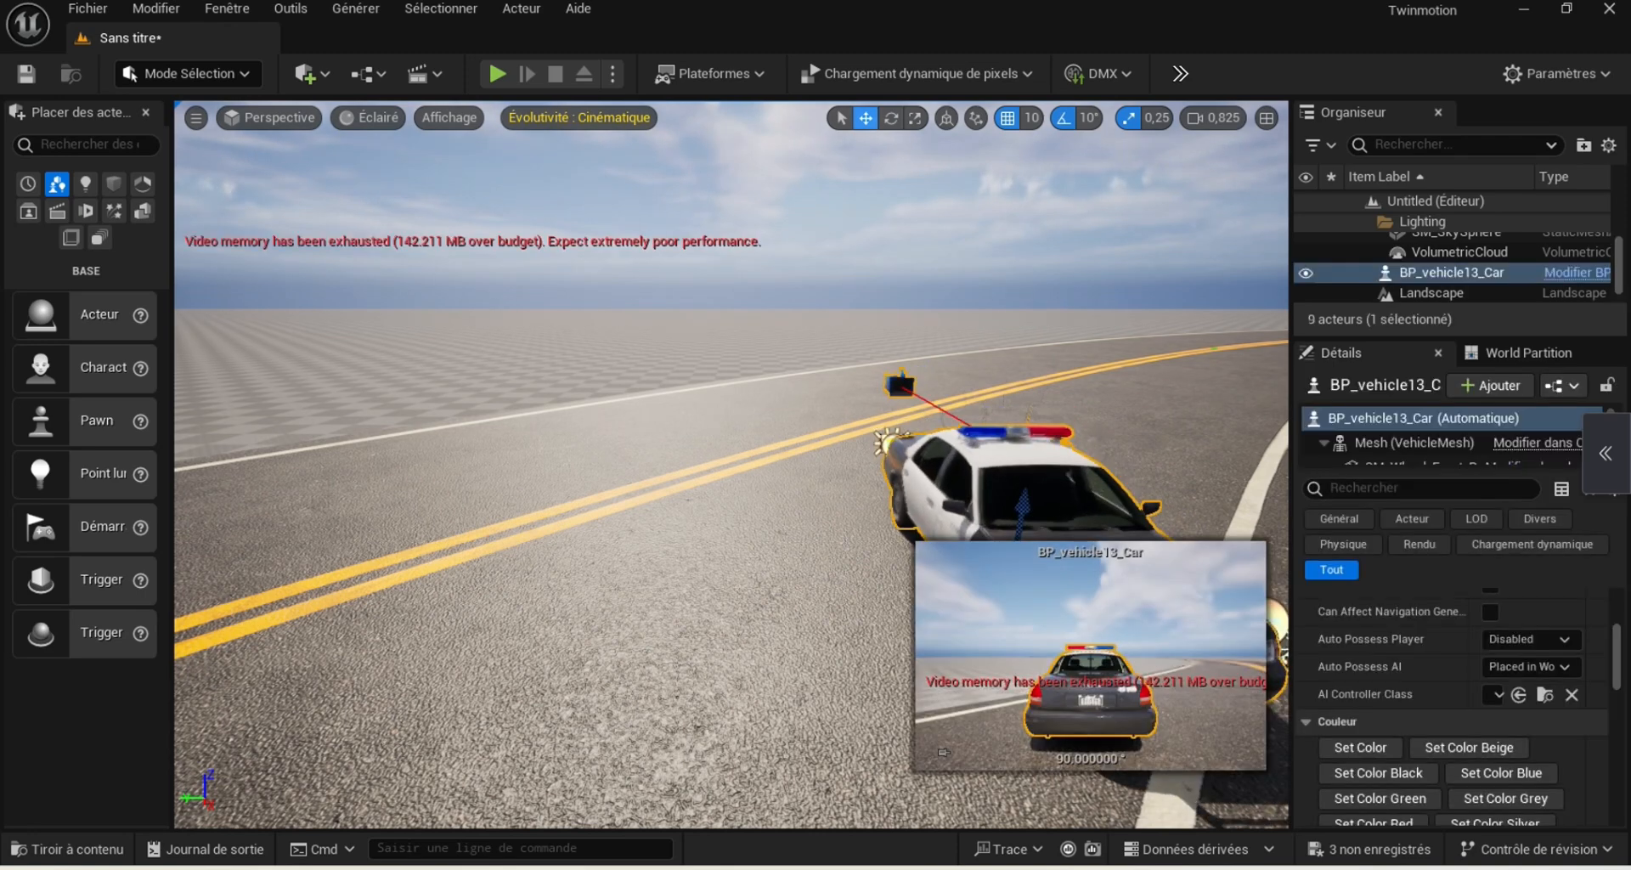
{"action": "key", "text": "e"}
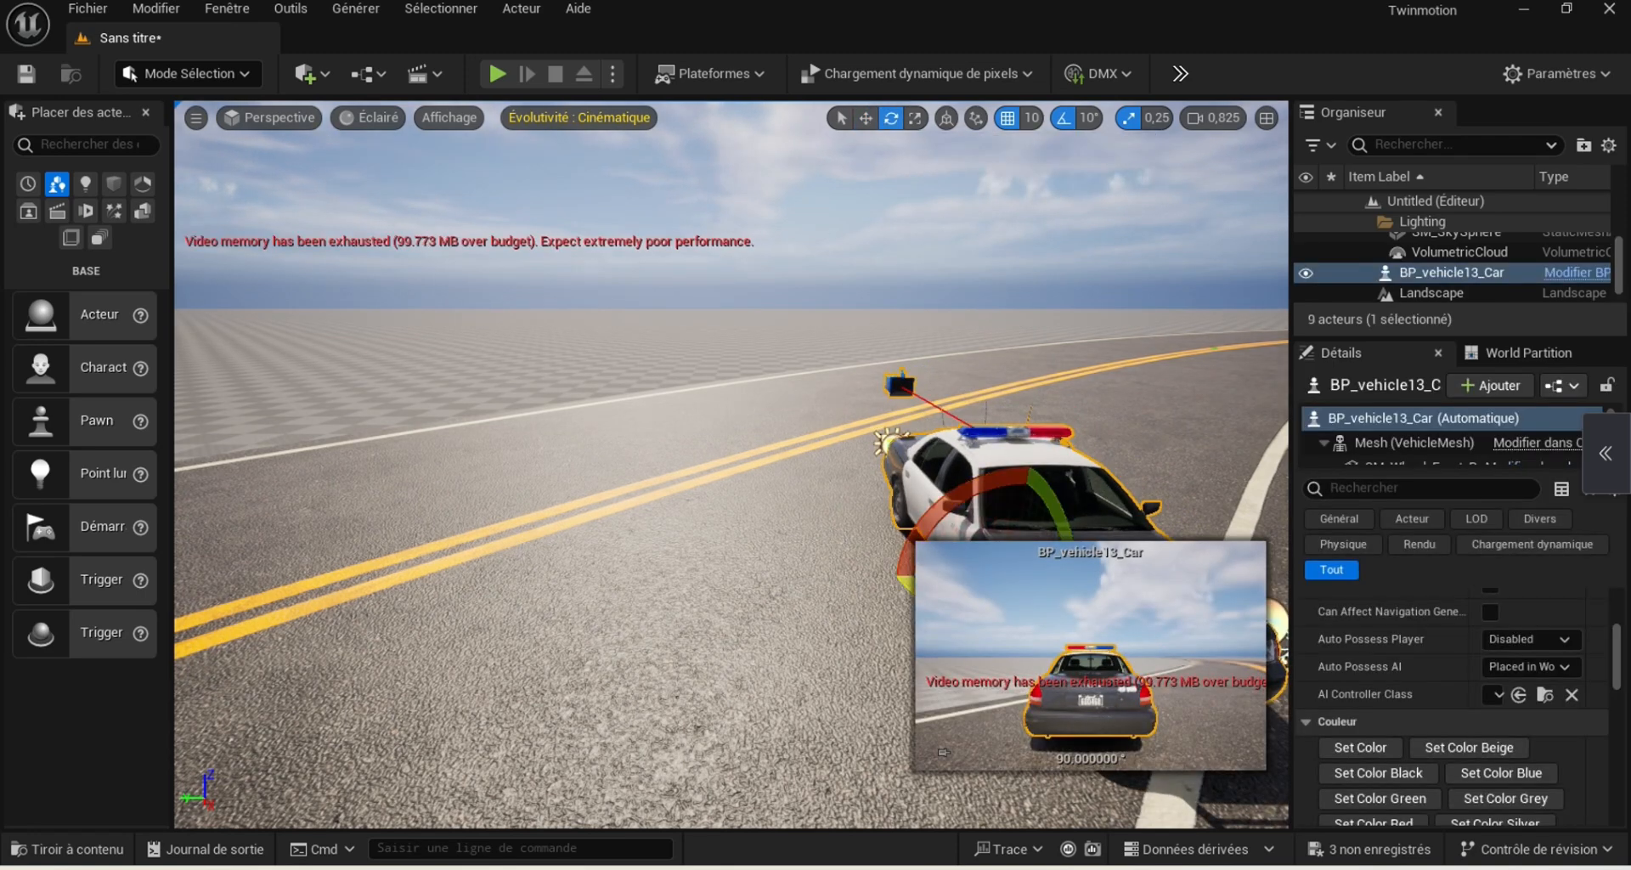
{"action": "left_click_drag", "start_coordinate": [906, 584], "coordinate": [921, 519]}
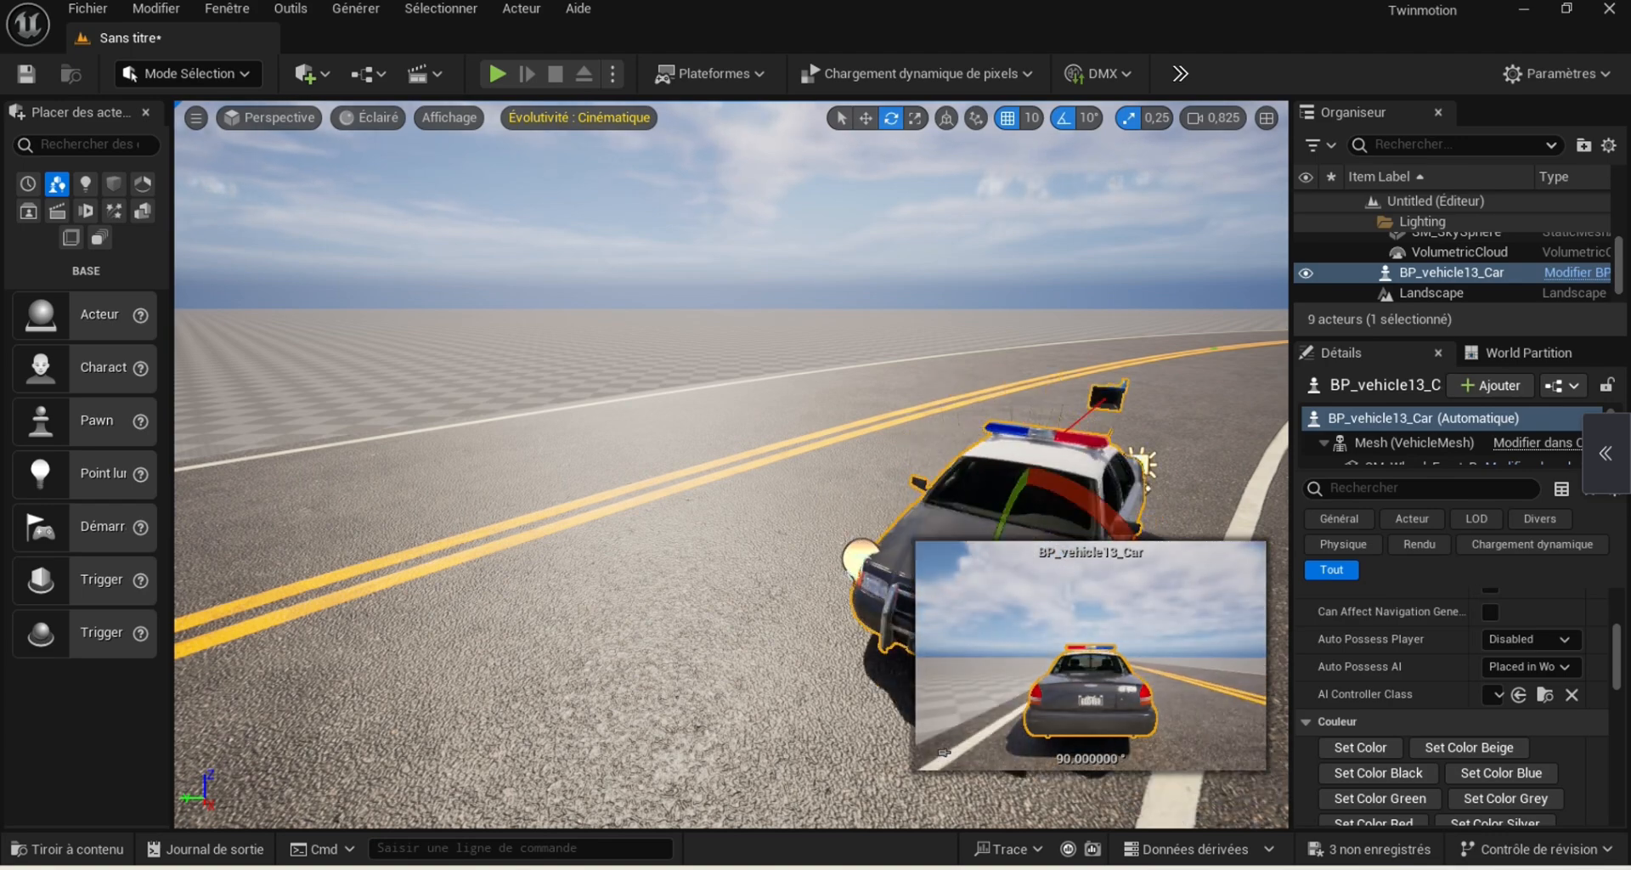
Place the BP_vehicle12_Car taxi from the vehicle12_Car folder in the opposite lane and rotate it to face away from the camera
{"action": "right_click_drag", "start_coordinate": [731, 442], "coordinate": [612, 528]}
{"action": "left_click", "coordinate": [544, 539]}
{"action": "key", "text": "w"}
{"action": "key", "text": "a"}
{"action": "key", "text": "ctrl+space"}
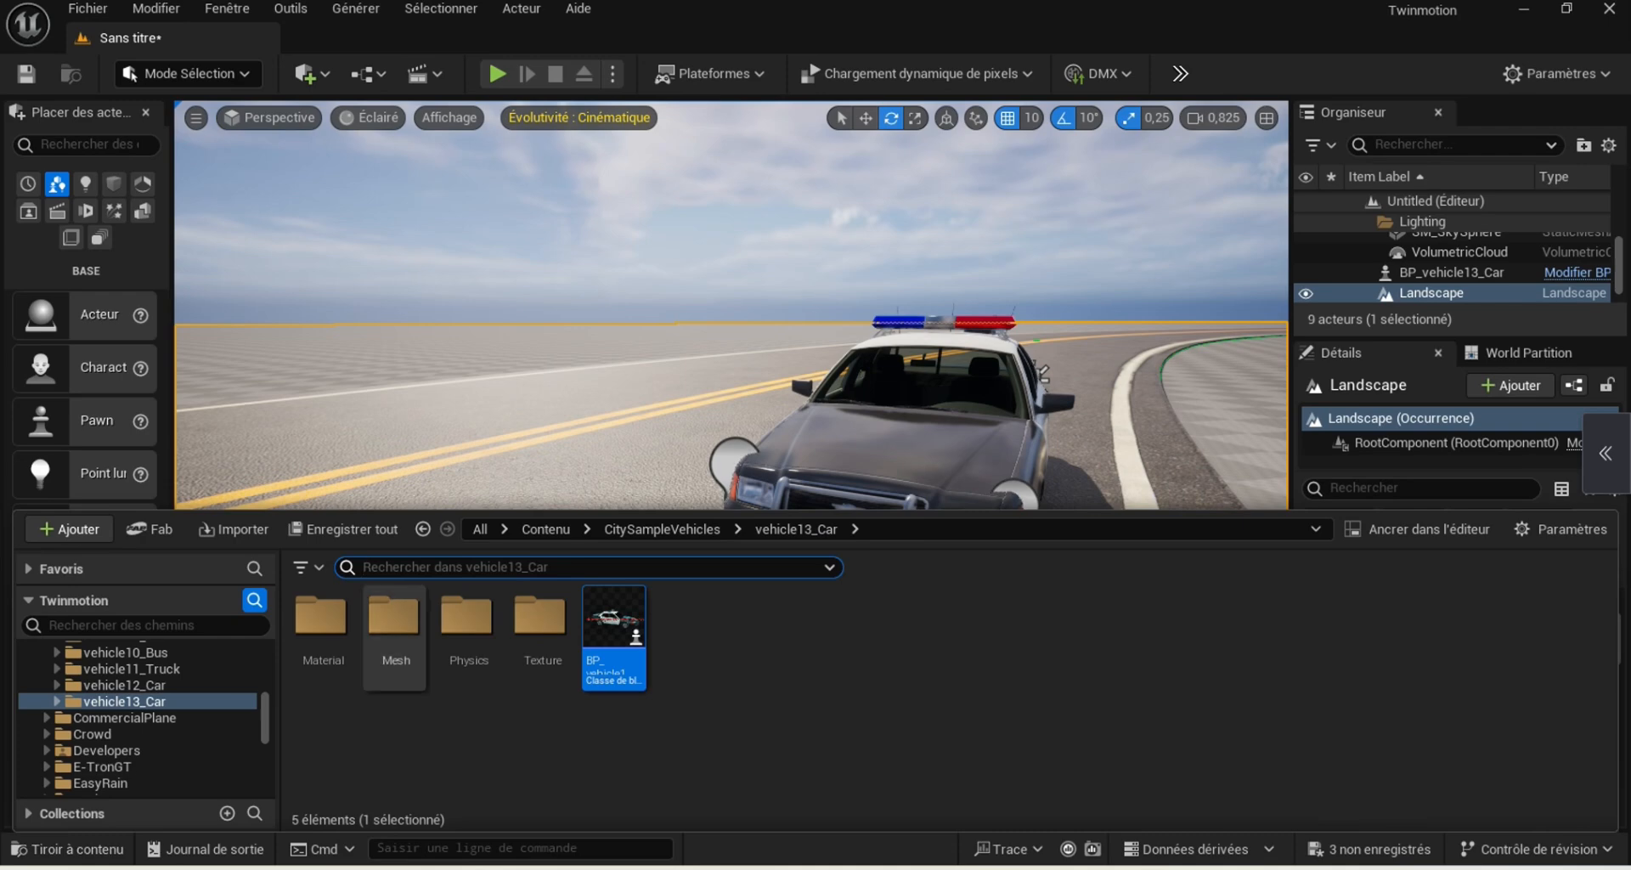
{"action": "left_click", "coordinate": [125, 686]}
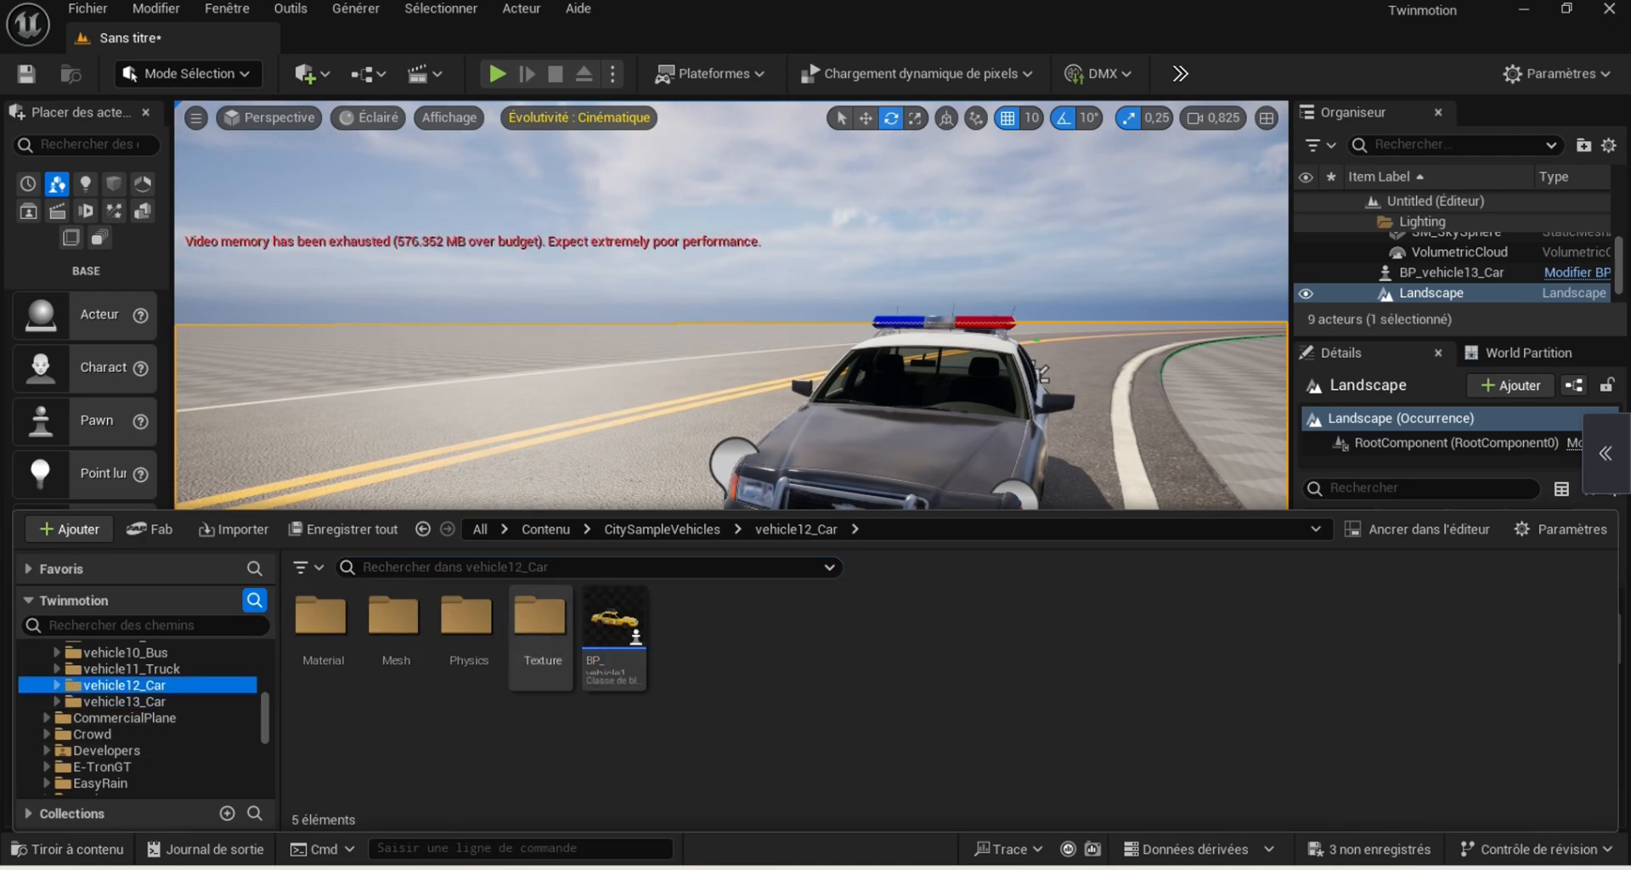
{"action": "left_click_drag", "start_coordinate": [613, 633], "coordinate": [463, 416]}
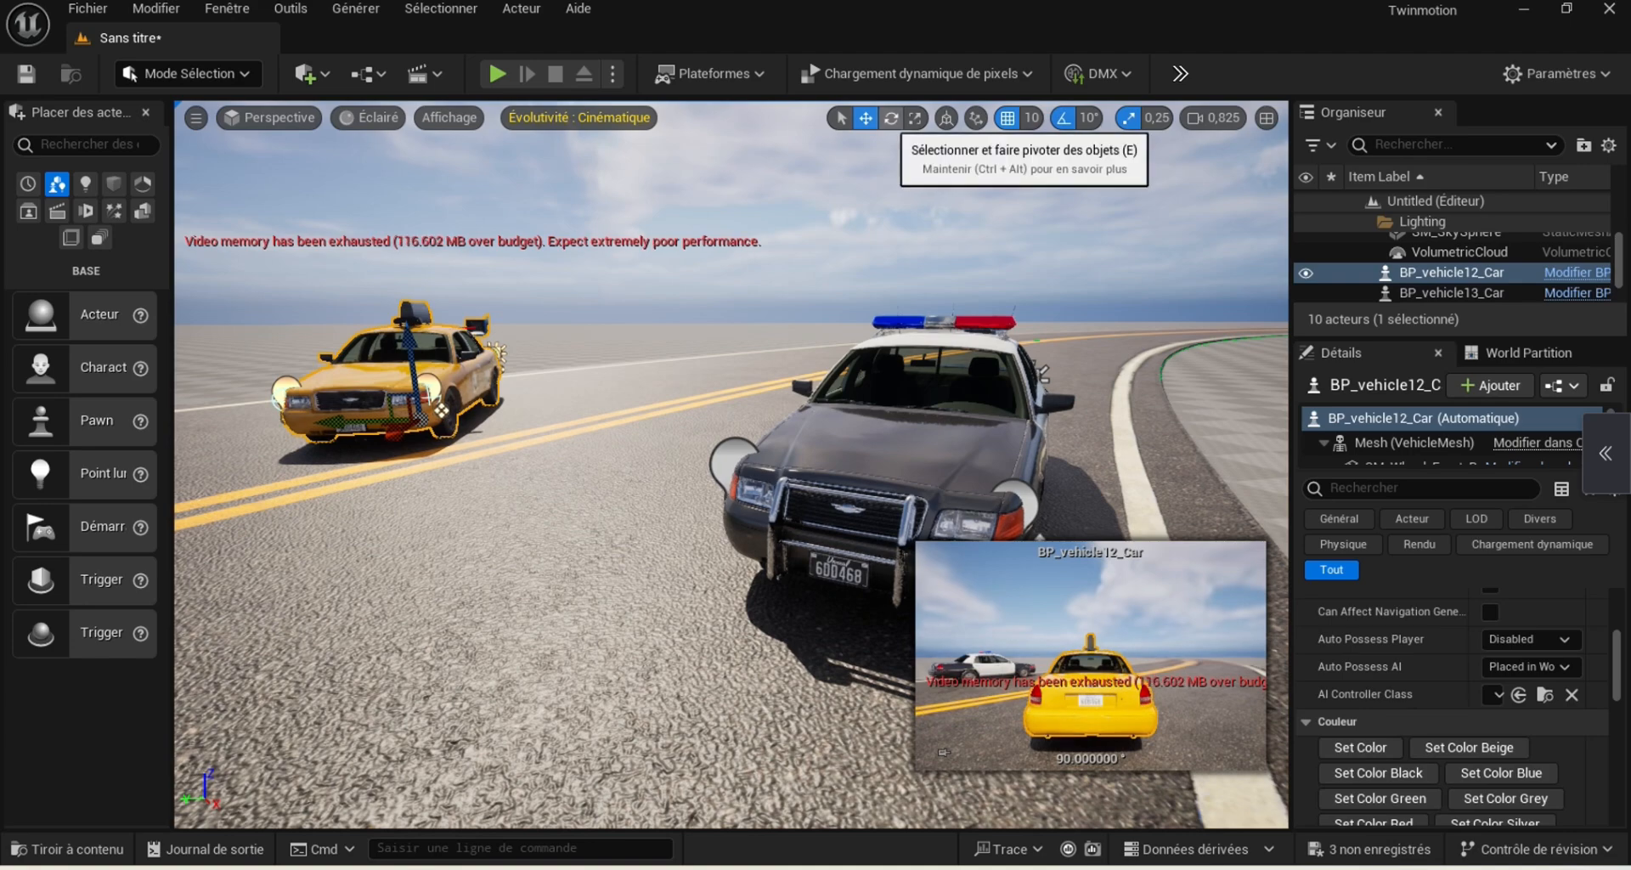
{"action": "left_click_drag", "start_coordinate": [441, 410], "coordinate": [548, 379]}
{"action": "left_click", "coordinate": [1038, 548]}
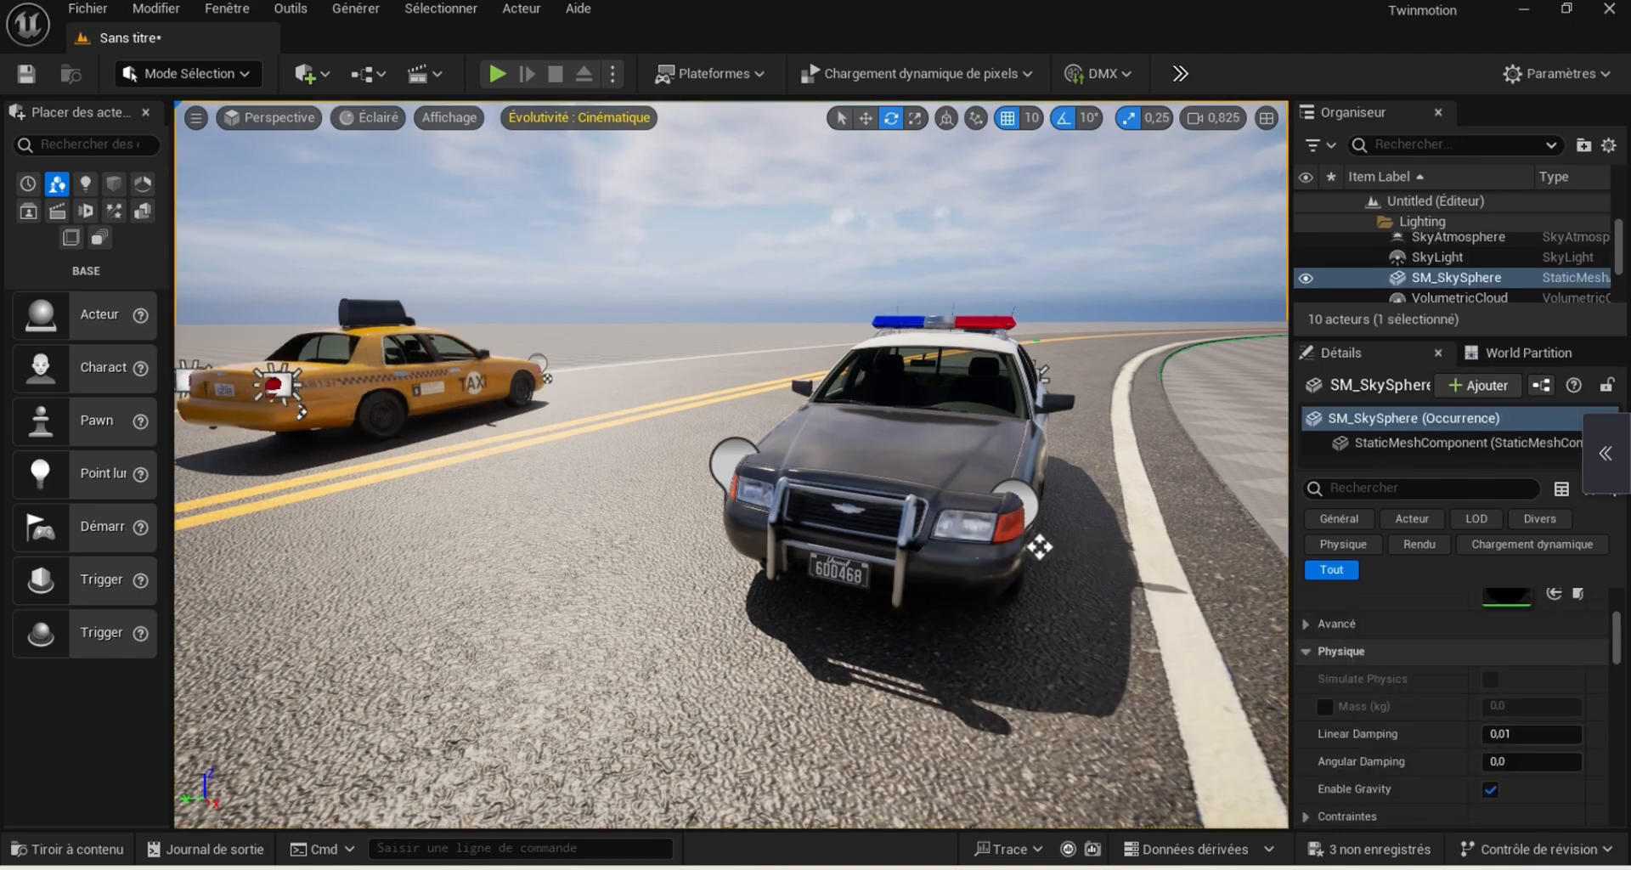
Place the BP_vehicle11_Truck garbage truck from the vehicle11_Truck folder on the road ahead of the taxi and rotate it to face away from the camera
{"action": "left_click", "coordinate": [68, 849]}
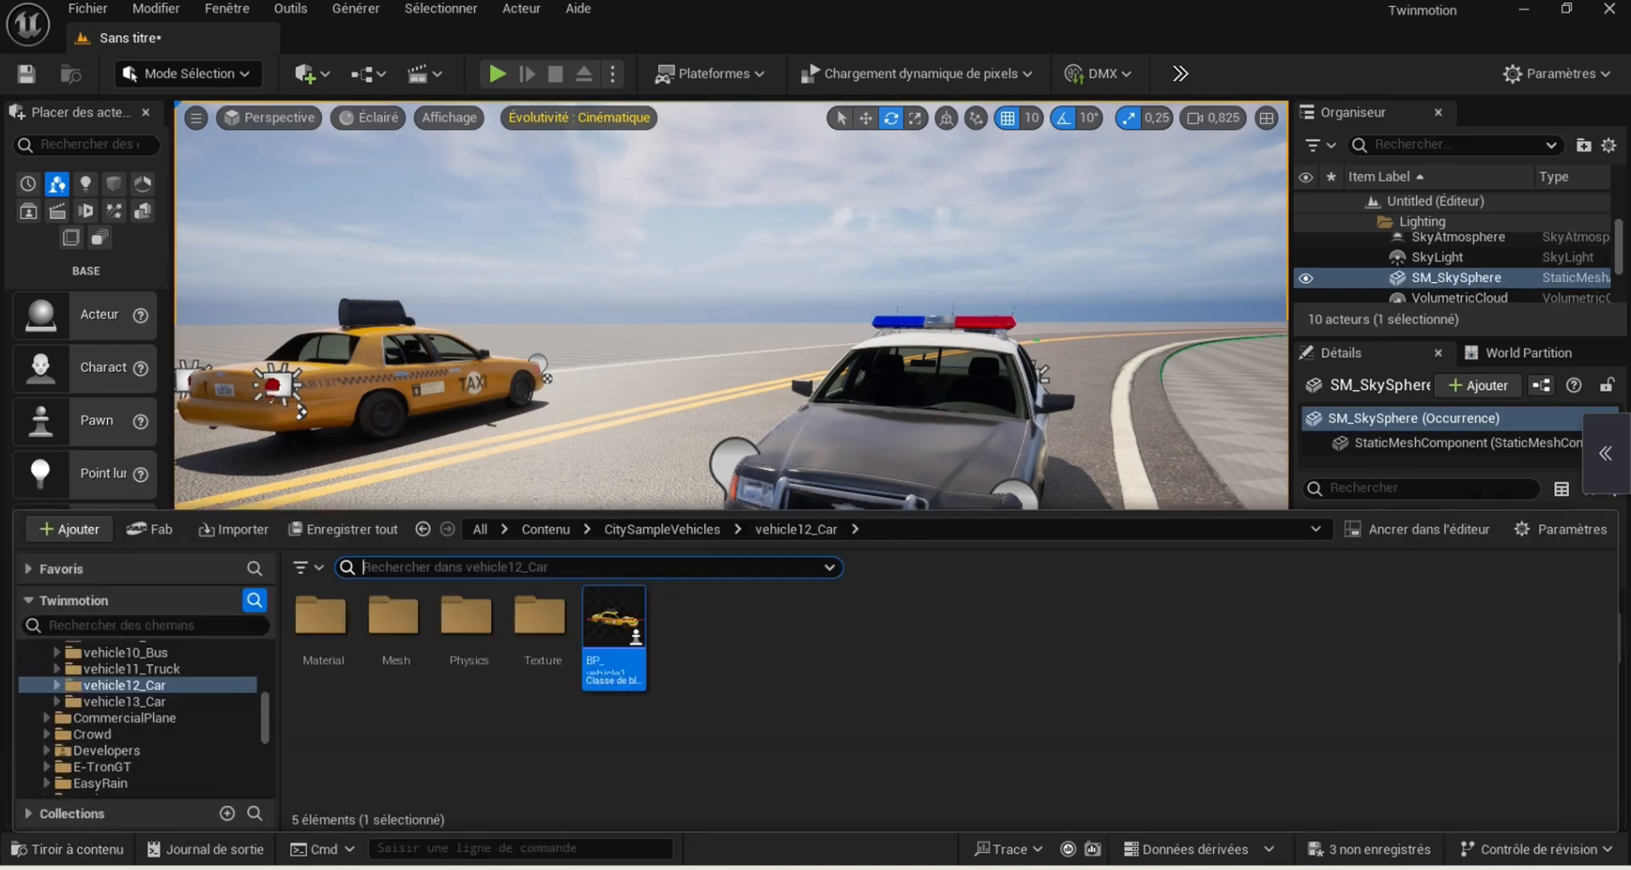
{"action": "right_click_drag", "start_coordinate": [731, 340], "coordinate": [773, 314]}
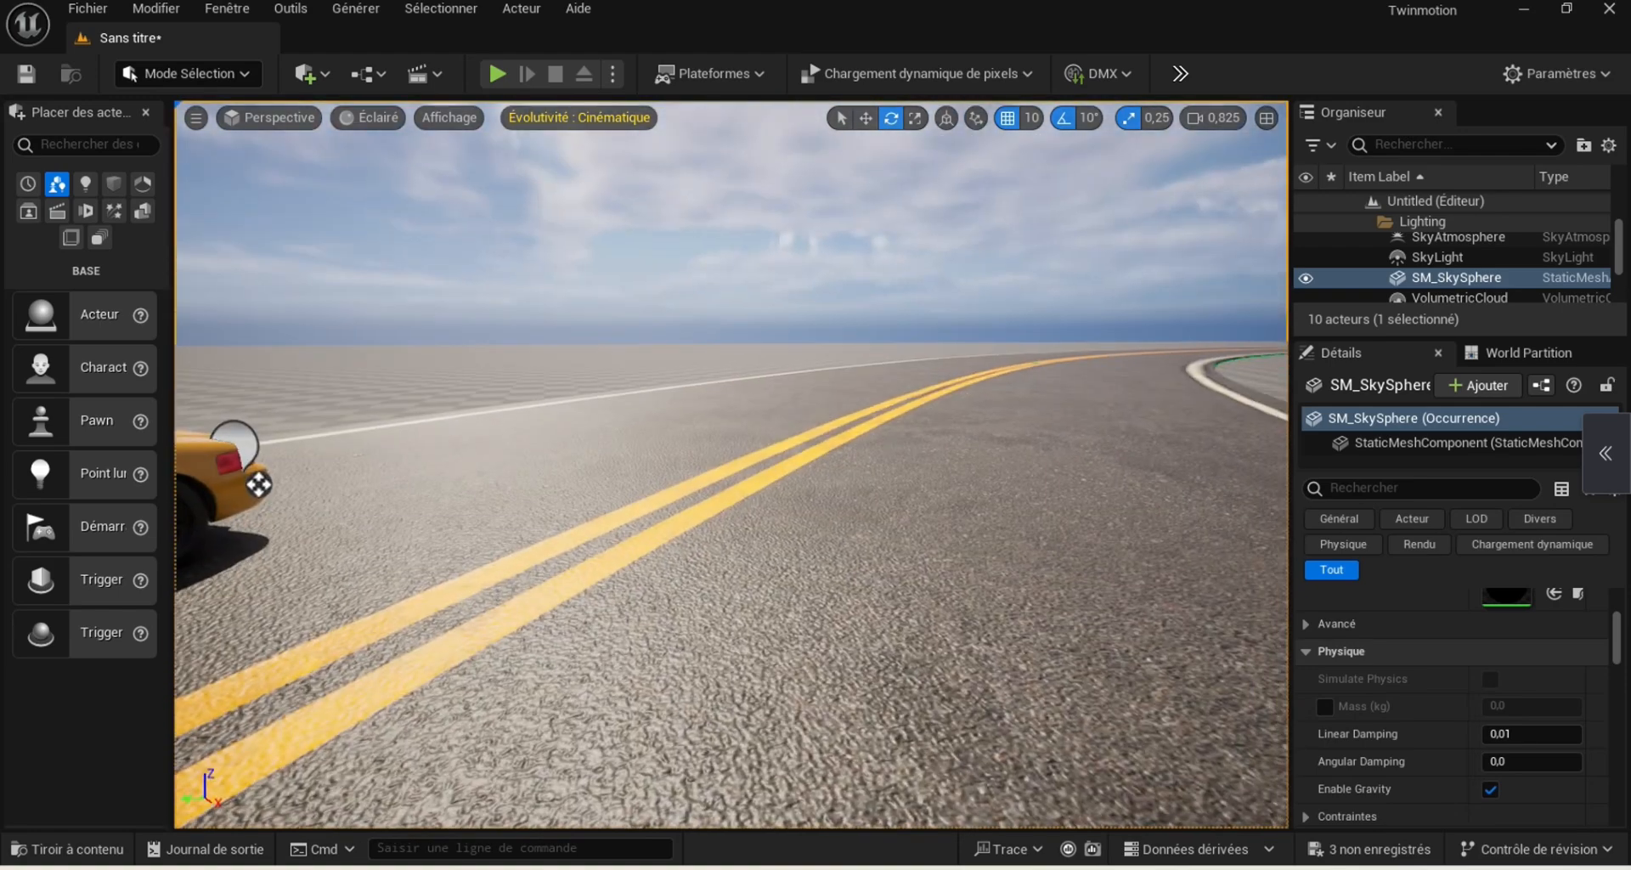
{"action": "left_click", "coordinate": [38, 850]}
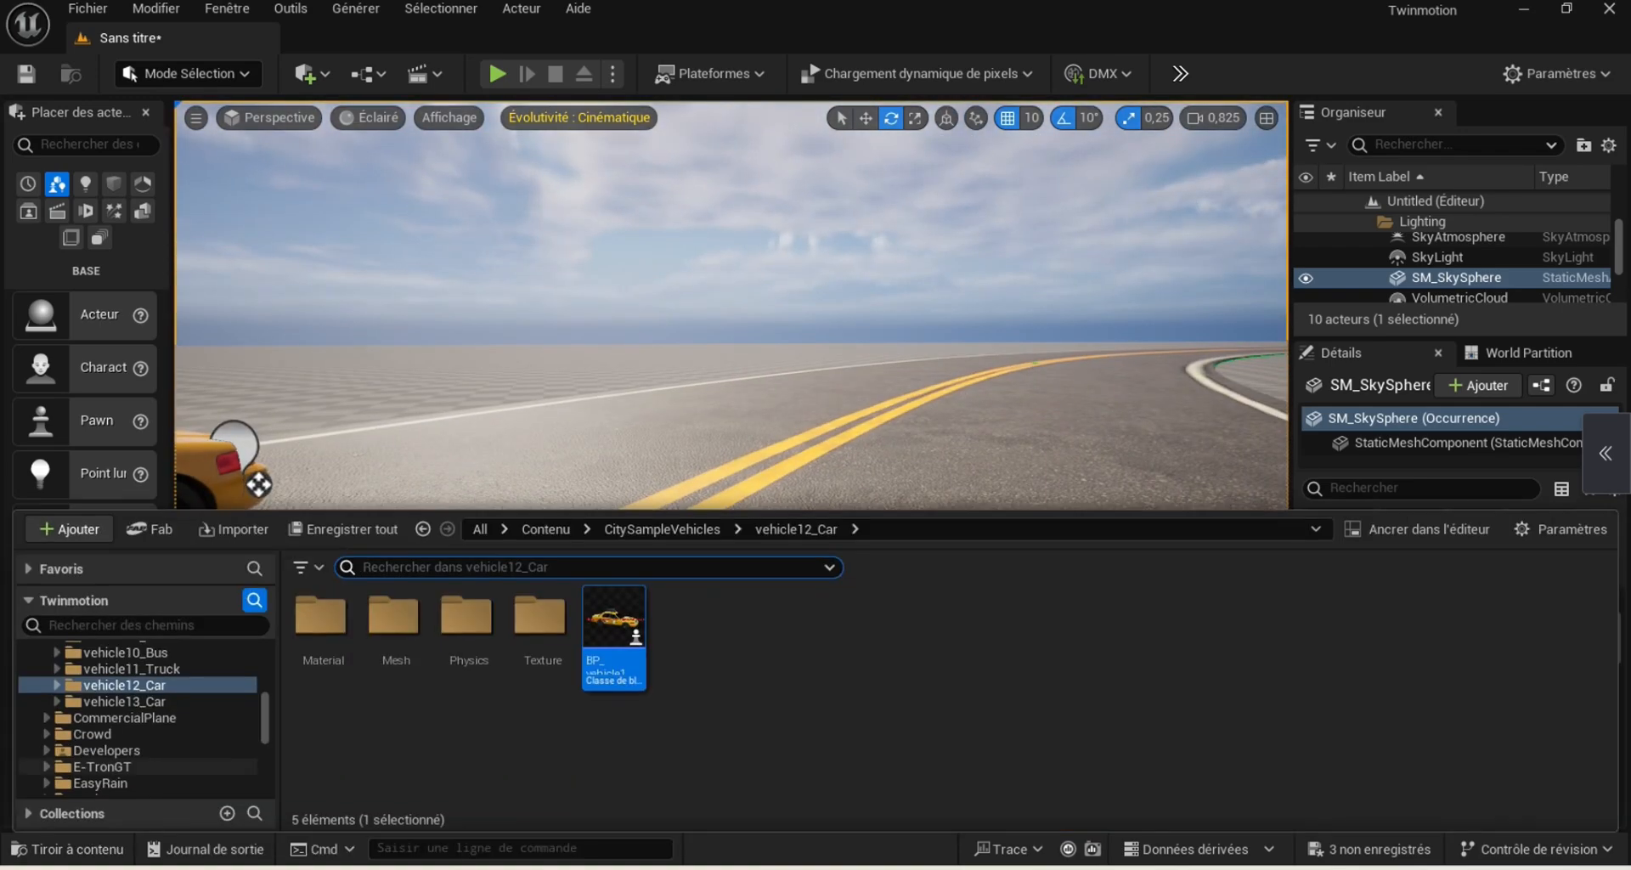
{"action": "left_click", "coordinate": [132, 668]}
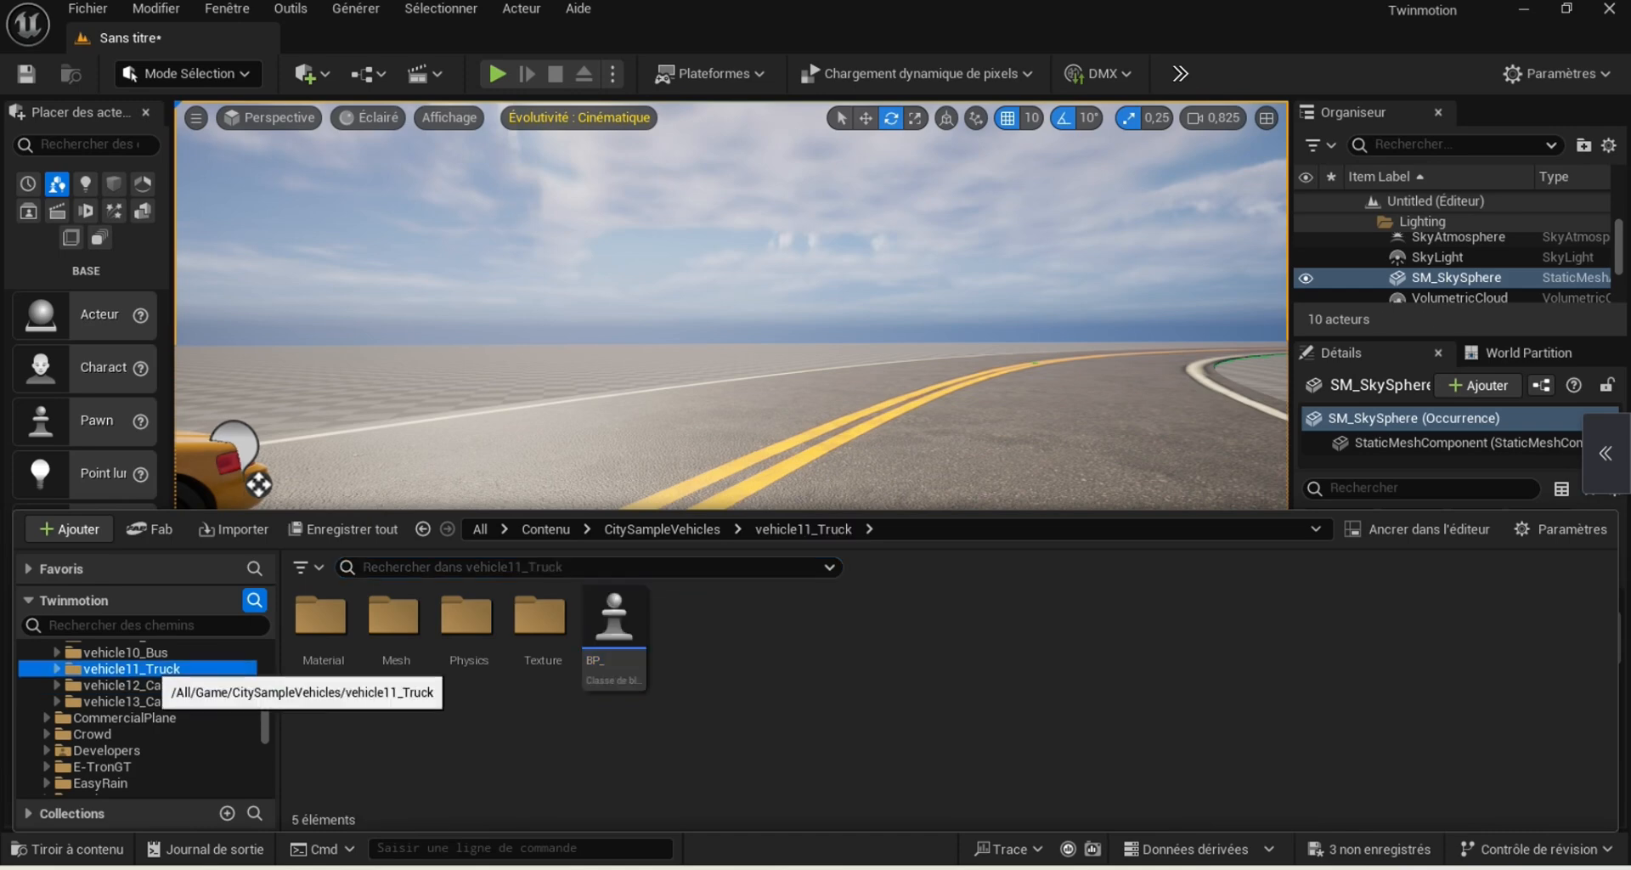
{"action": "left_click_drag", "start_coordinate": [614, 624], "coordinate": [904, 435]}
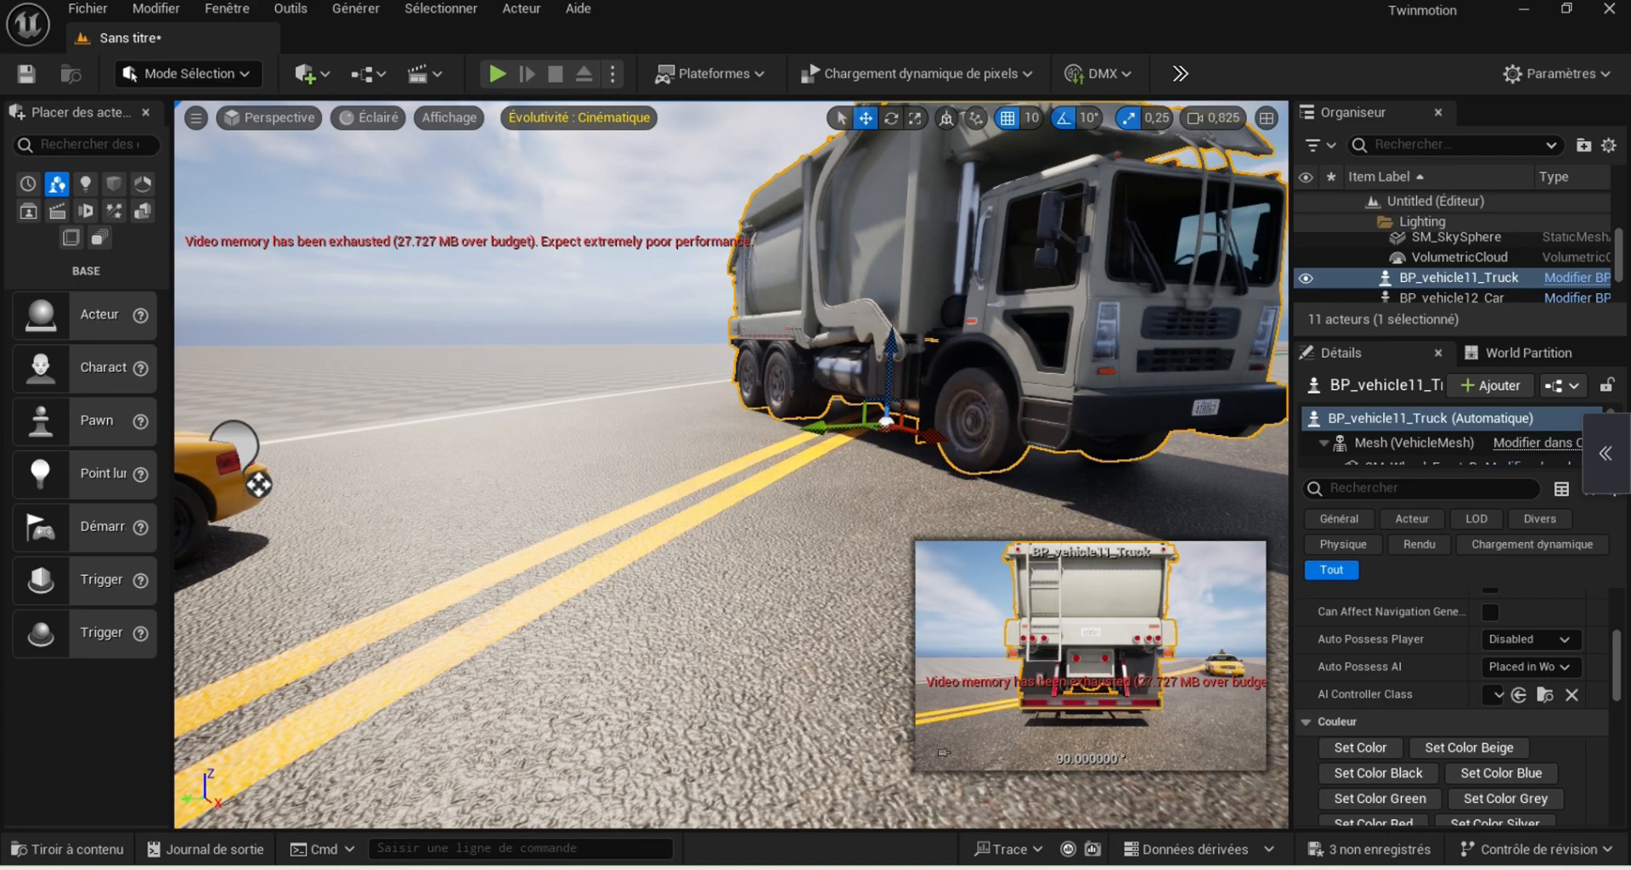
{"action": "key", "text": "e"}
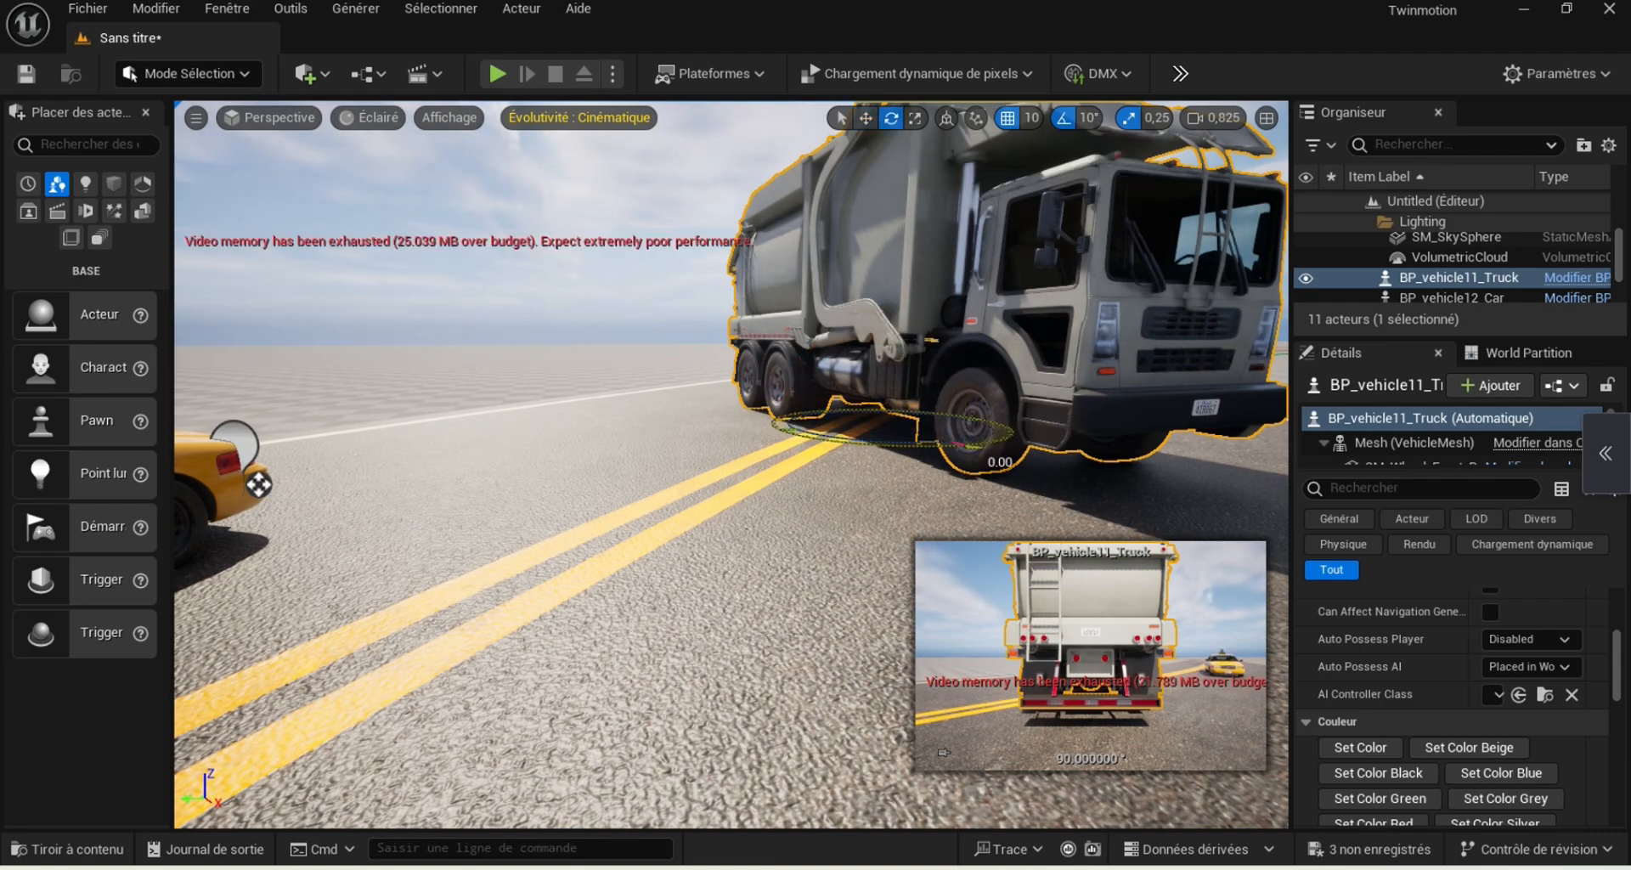
{"action": "left_click_drag", "start_coordinate": [960, 444], "coordinate": [781, 380]}
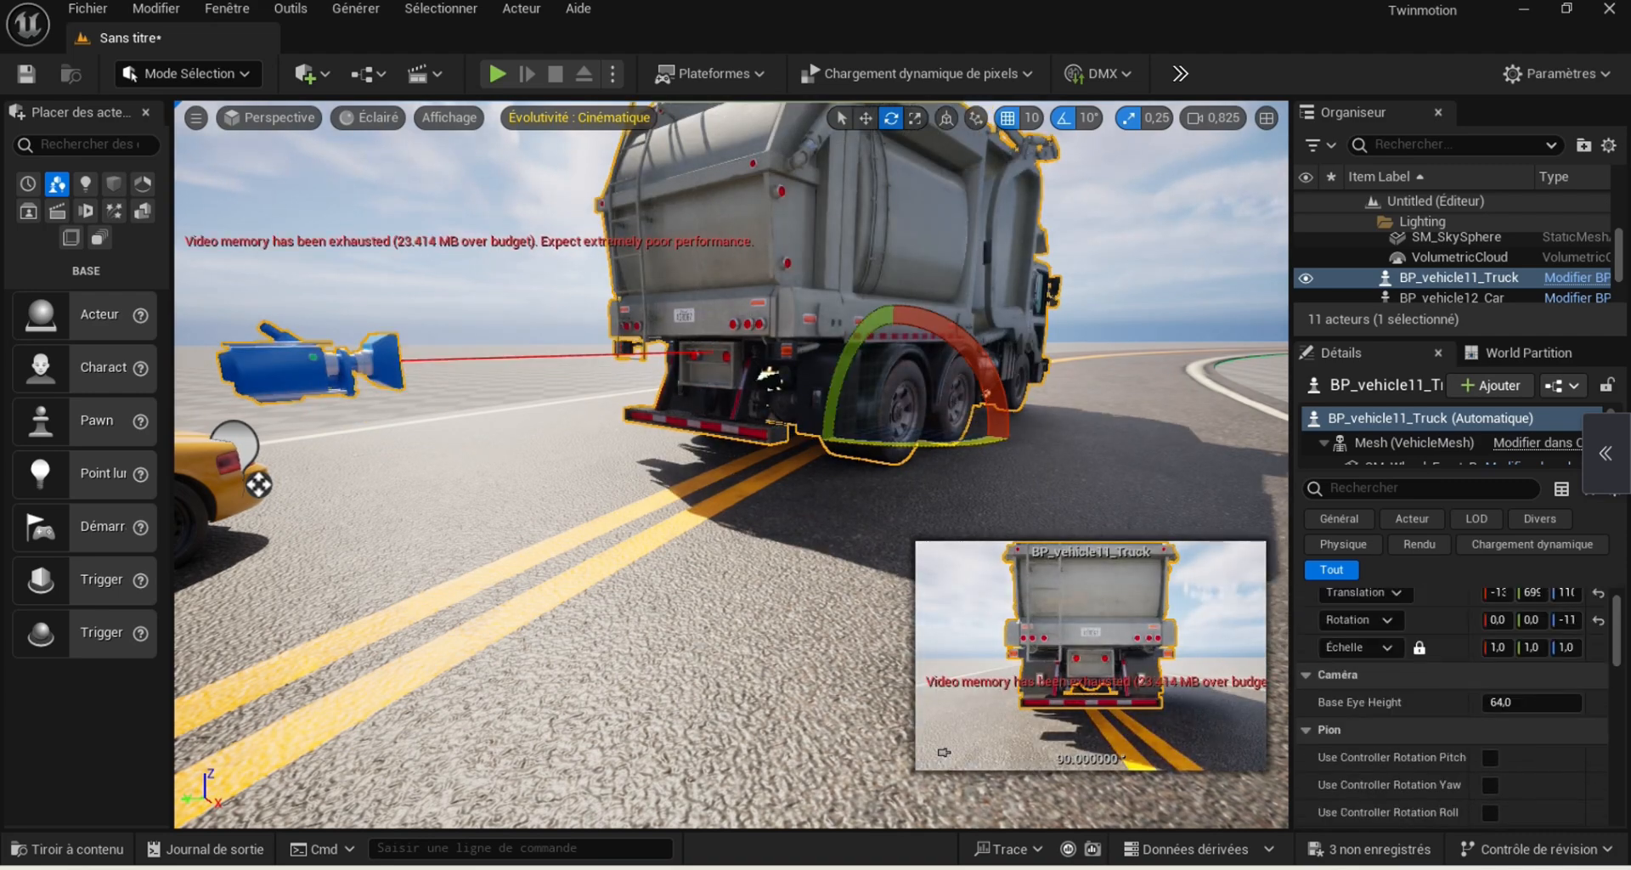
Set the garbage truck's Auto Possess Player option to Player 0 so it can be driven in play mode
{"action": "scroll", "coordinate": [1436, 682], "scroll_direction": "up", "scroll_amount": 1}
{"action": "scroll", "coordinate": [1436, 682], "scroll_direction": "down", "scroll_amount": 4}
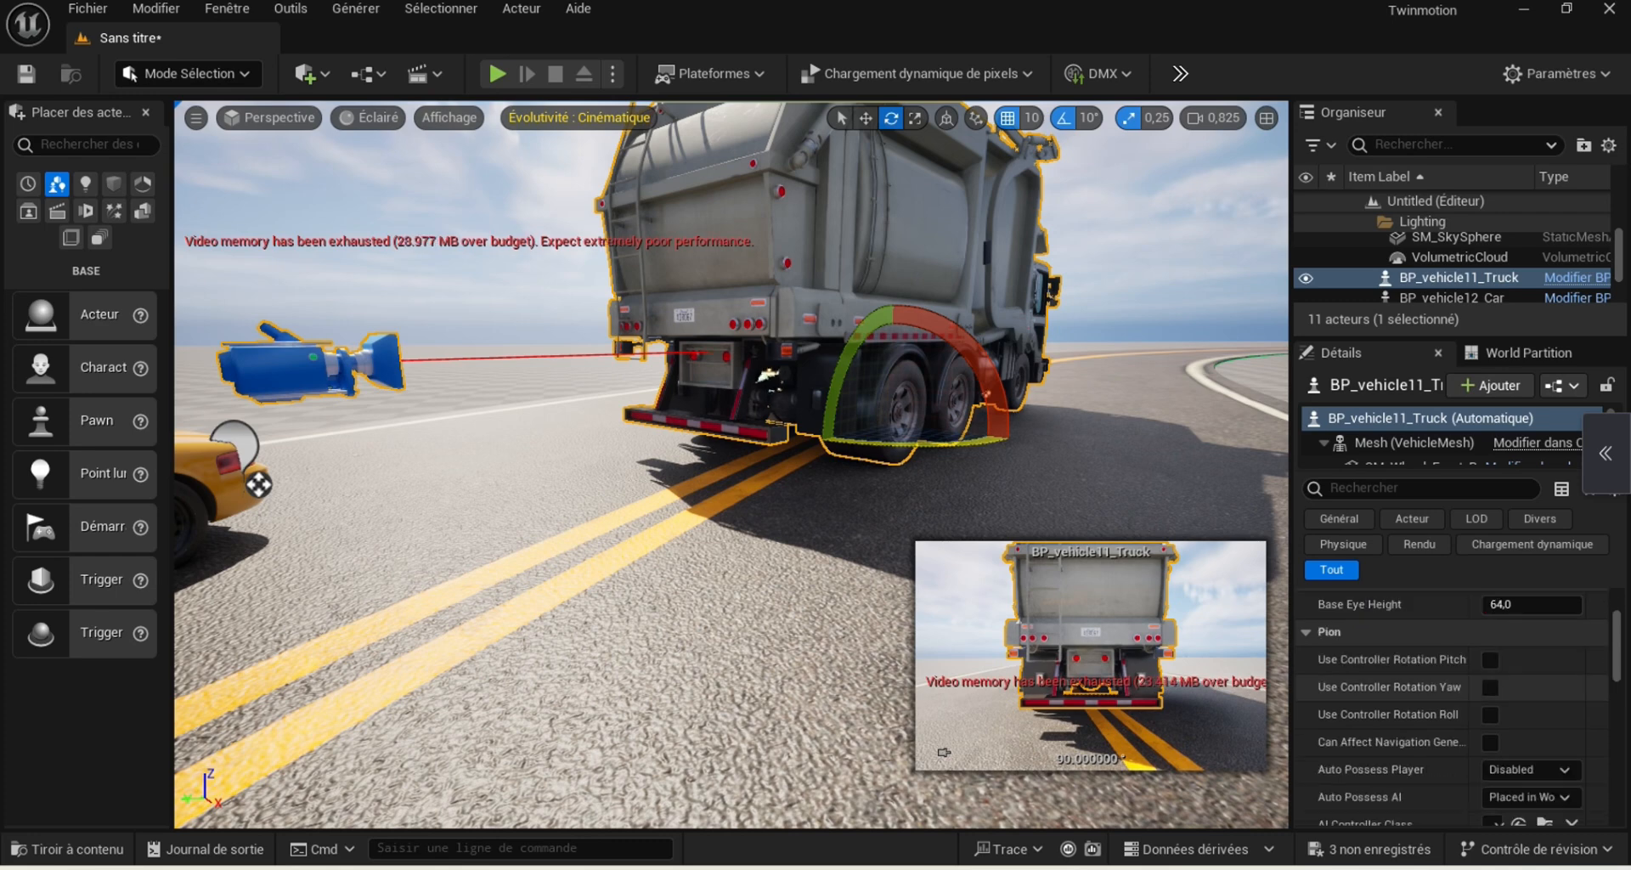
{"action": "scroll", "coordinate": [1530, 748], "scroll_direction": "down", "scroll_amount": 1}
{"action": "left_click", "coordinate": [1555, 737]}
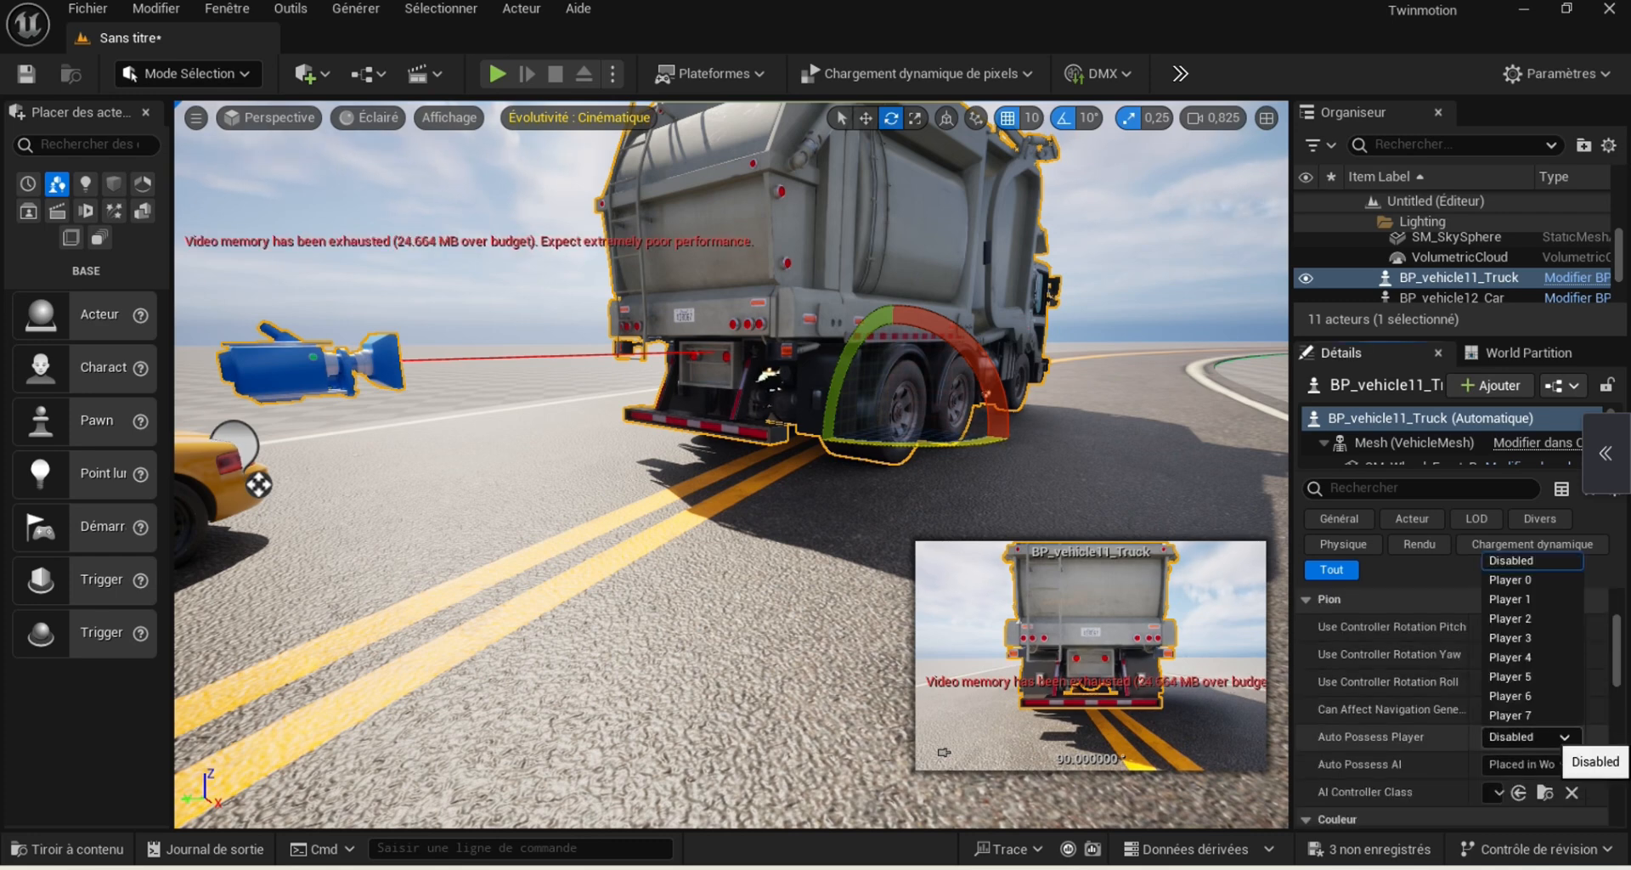
{"action": "left_click", "coordinate": [1510, 579]}
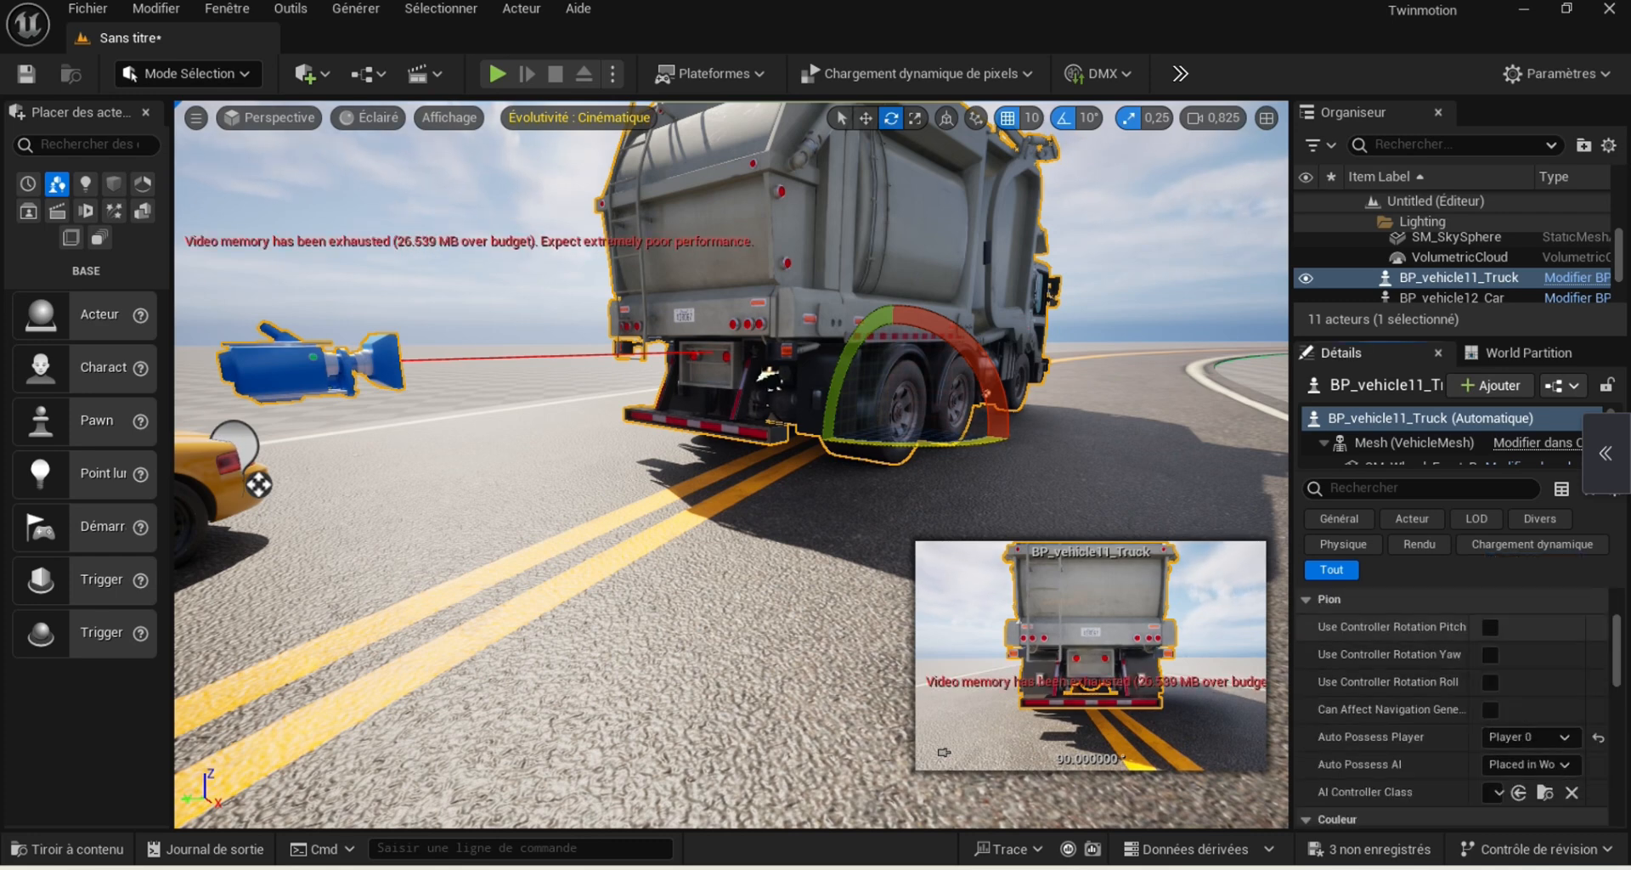
Try the beige and blue body colour presets on the garbage truck
{"action": "scroll", "coordinate": [1453, 705], "scroll_direction": "down", "scroll_amount": 3}
{"action": "left_click", "coordinate": [1497, 751]}
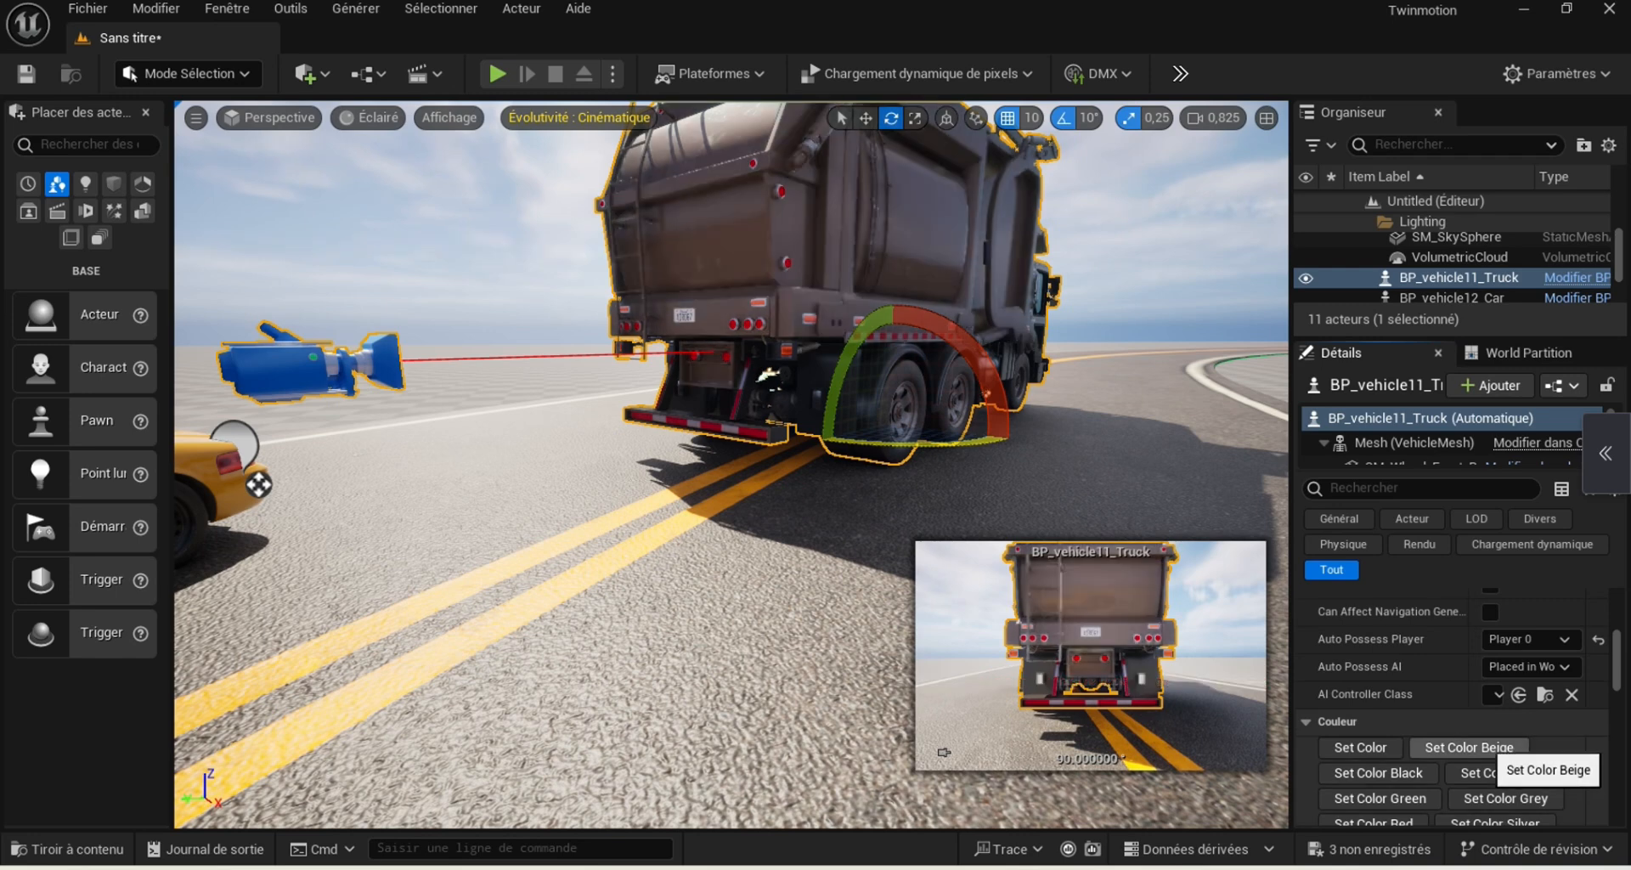
{"action": "left_click", "coordinate": [1501, 773]}
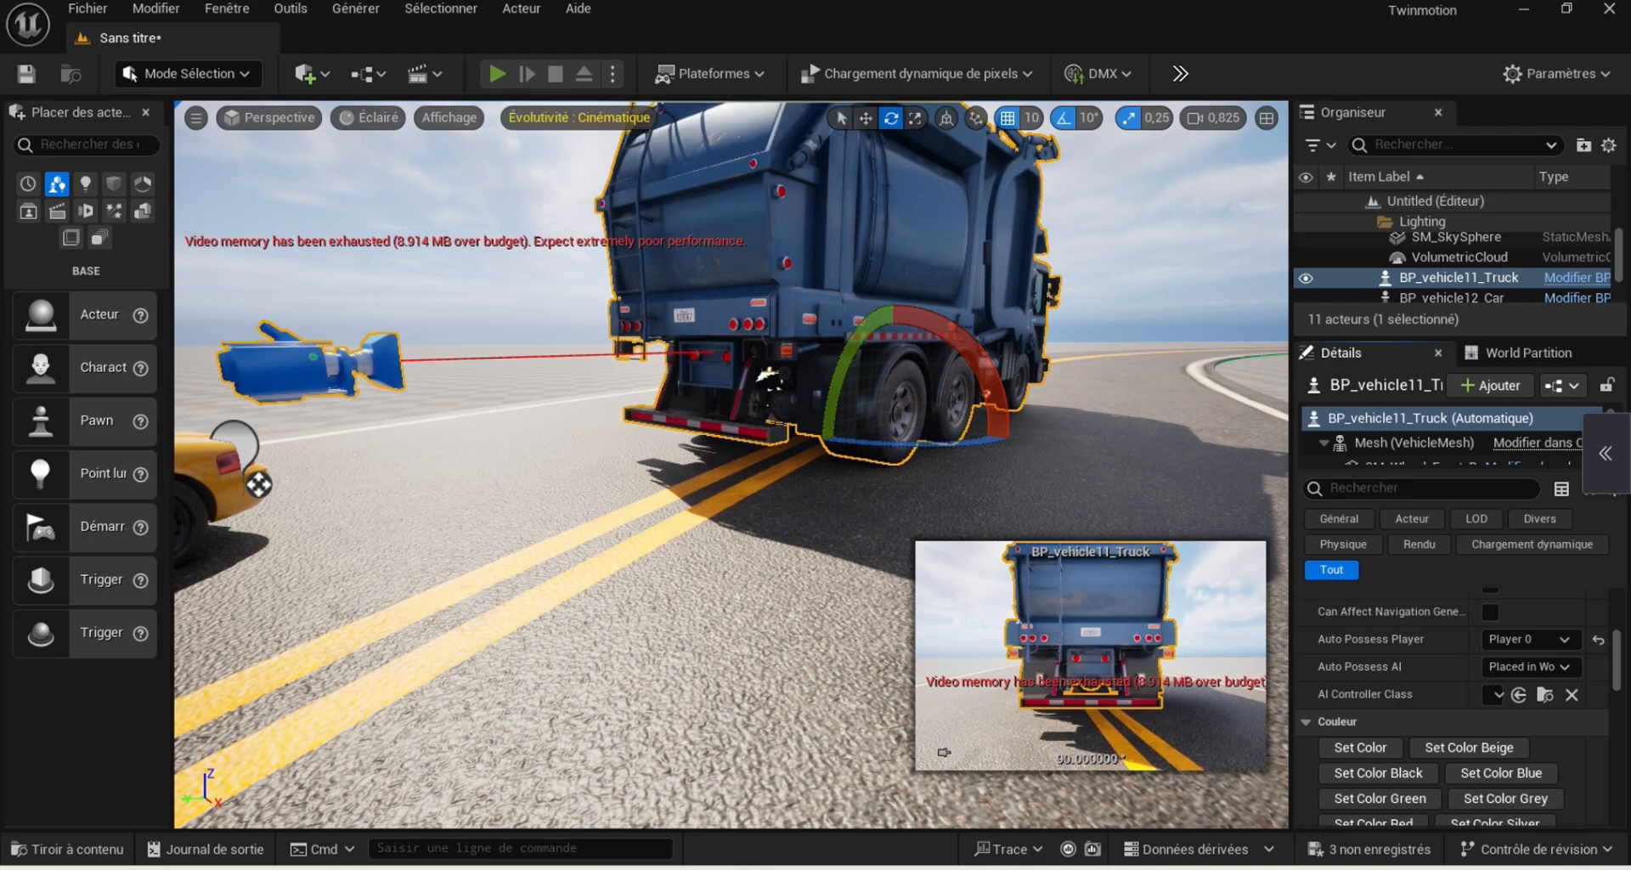
Play the level and test-drive the garbage truck along the curved road, steering left and right
{"action": "key", "text": "alt+p"}
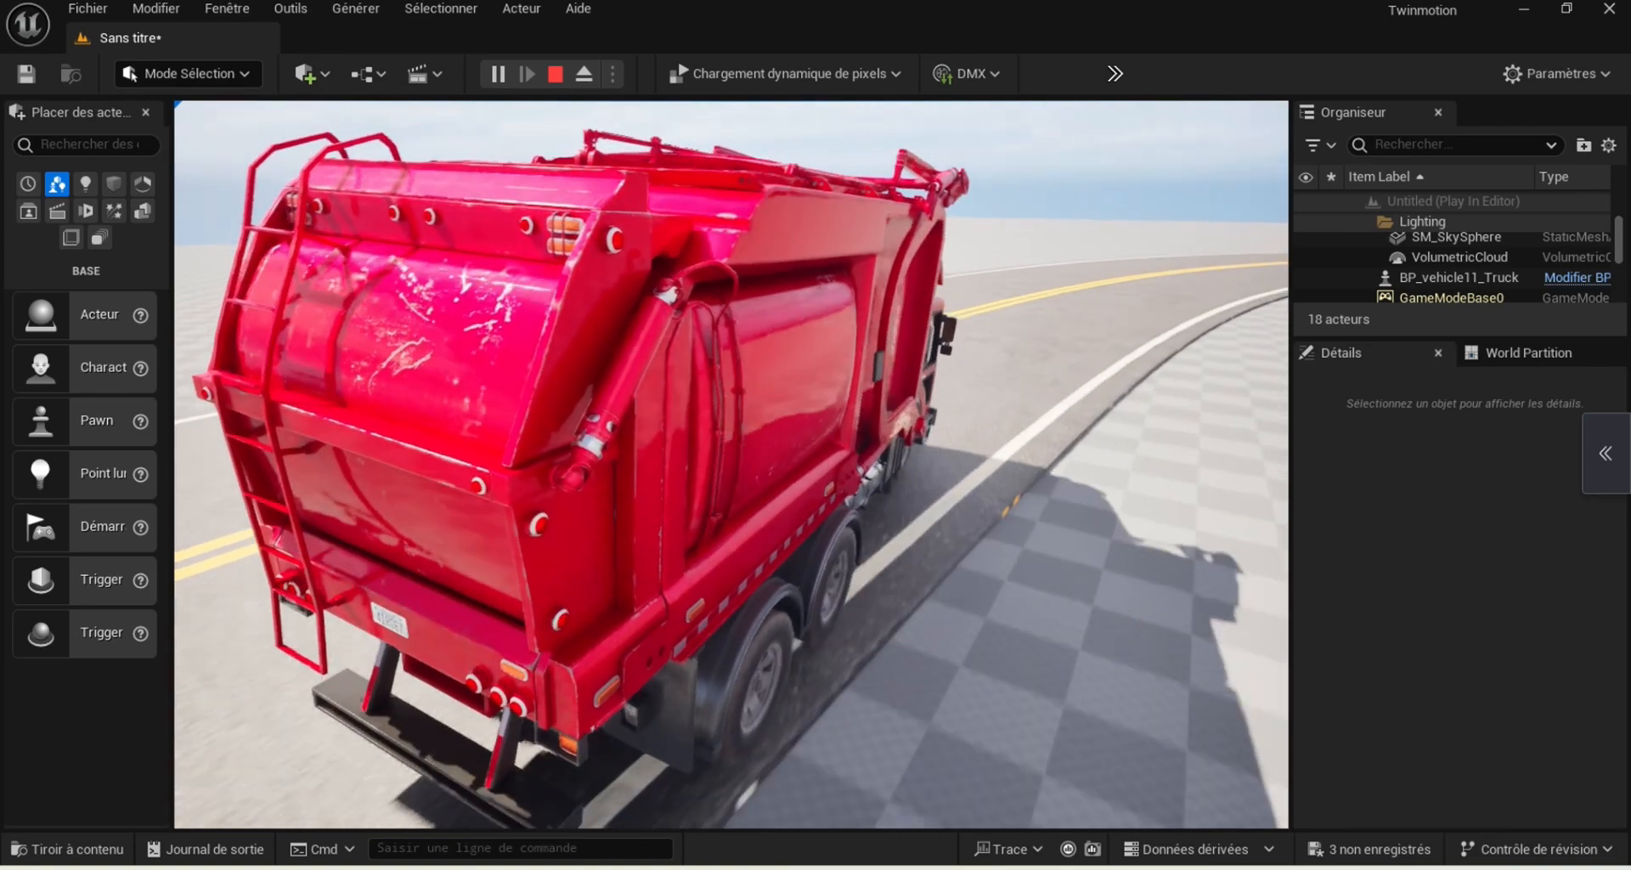
{"action": "key", "text": "Left"}
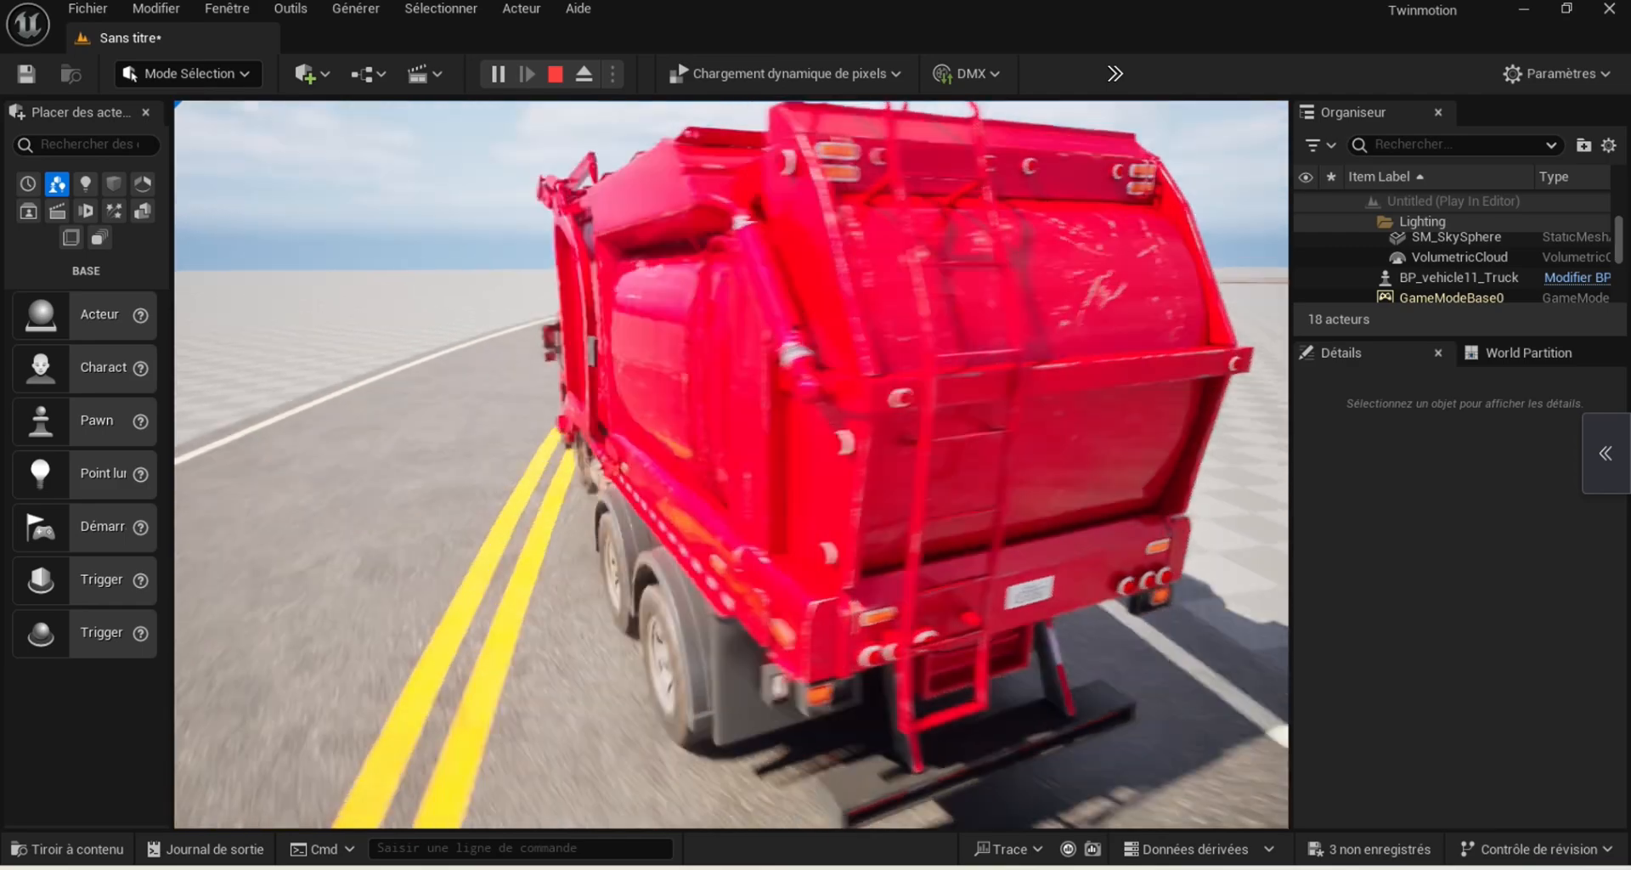
{"action": "key", "text": "Right"}
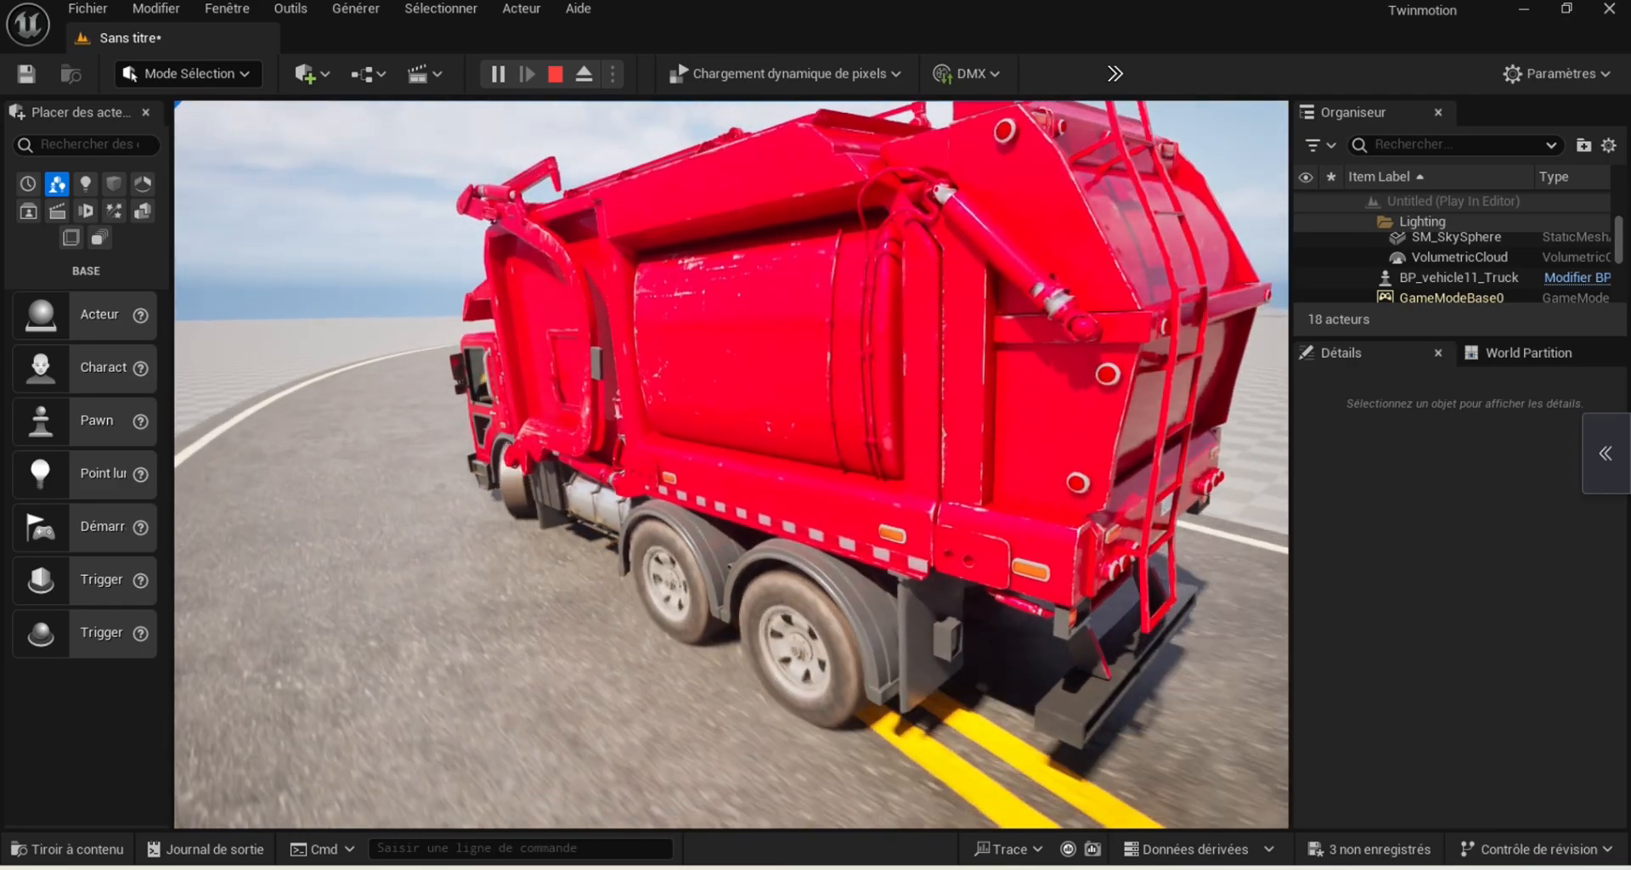
{"action": "key", "text": "Right"}
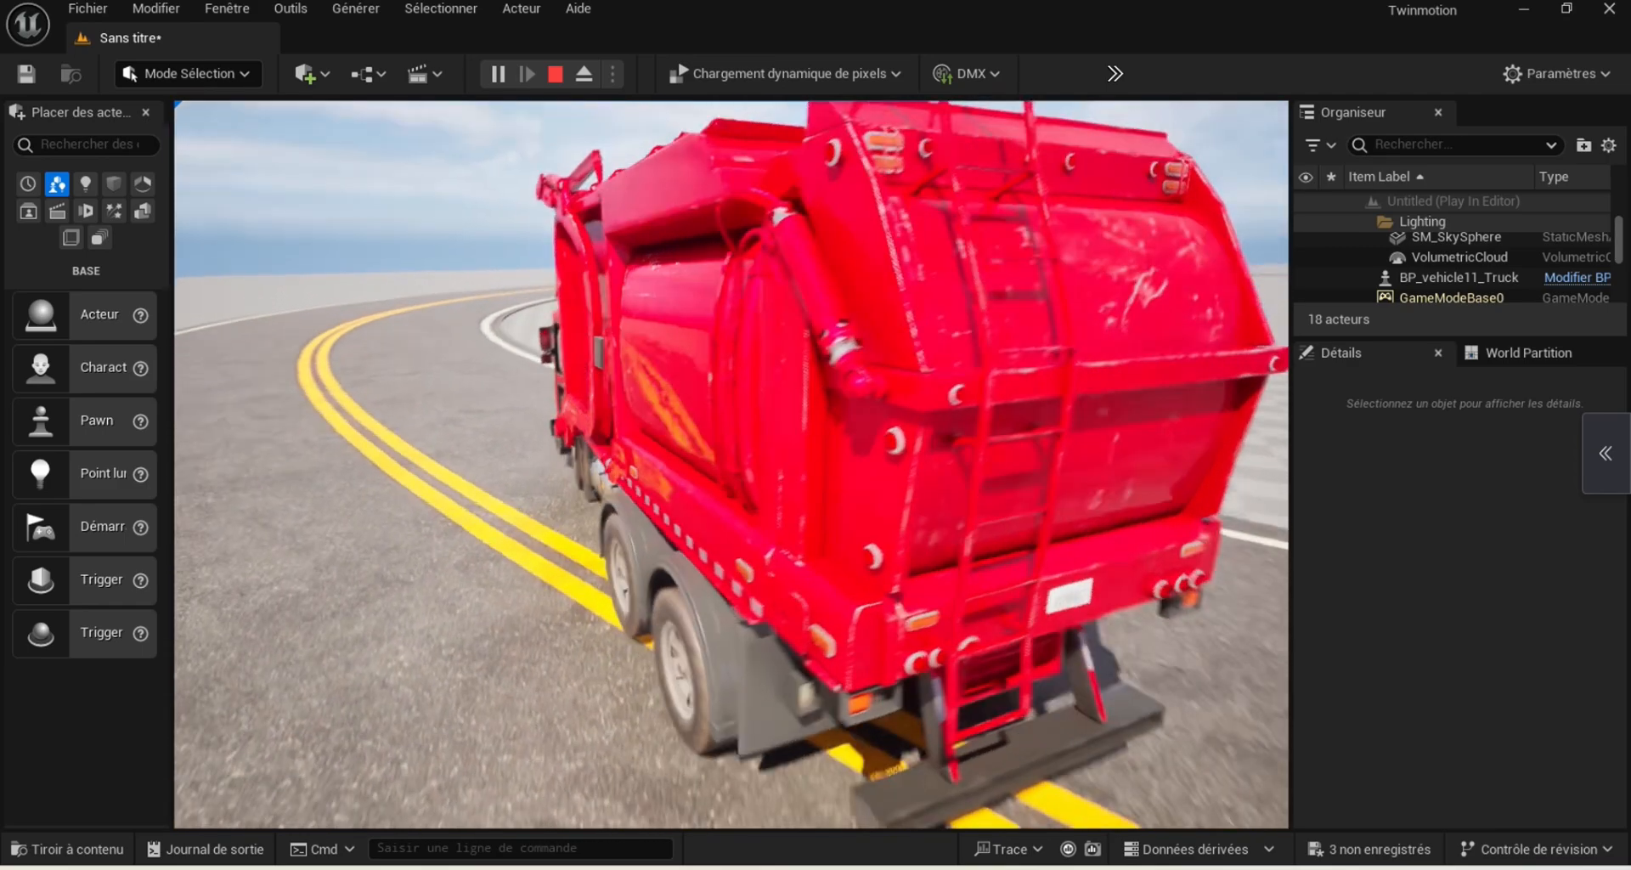
{"action": "key", "text": "Right"}
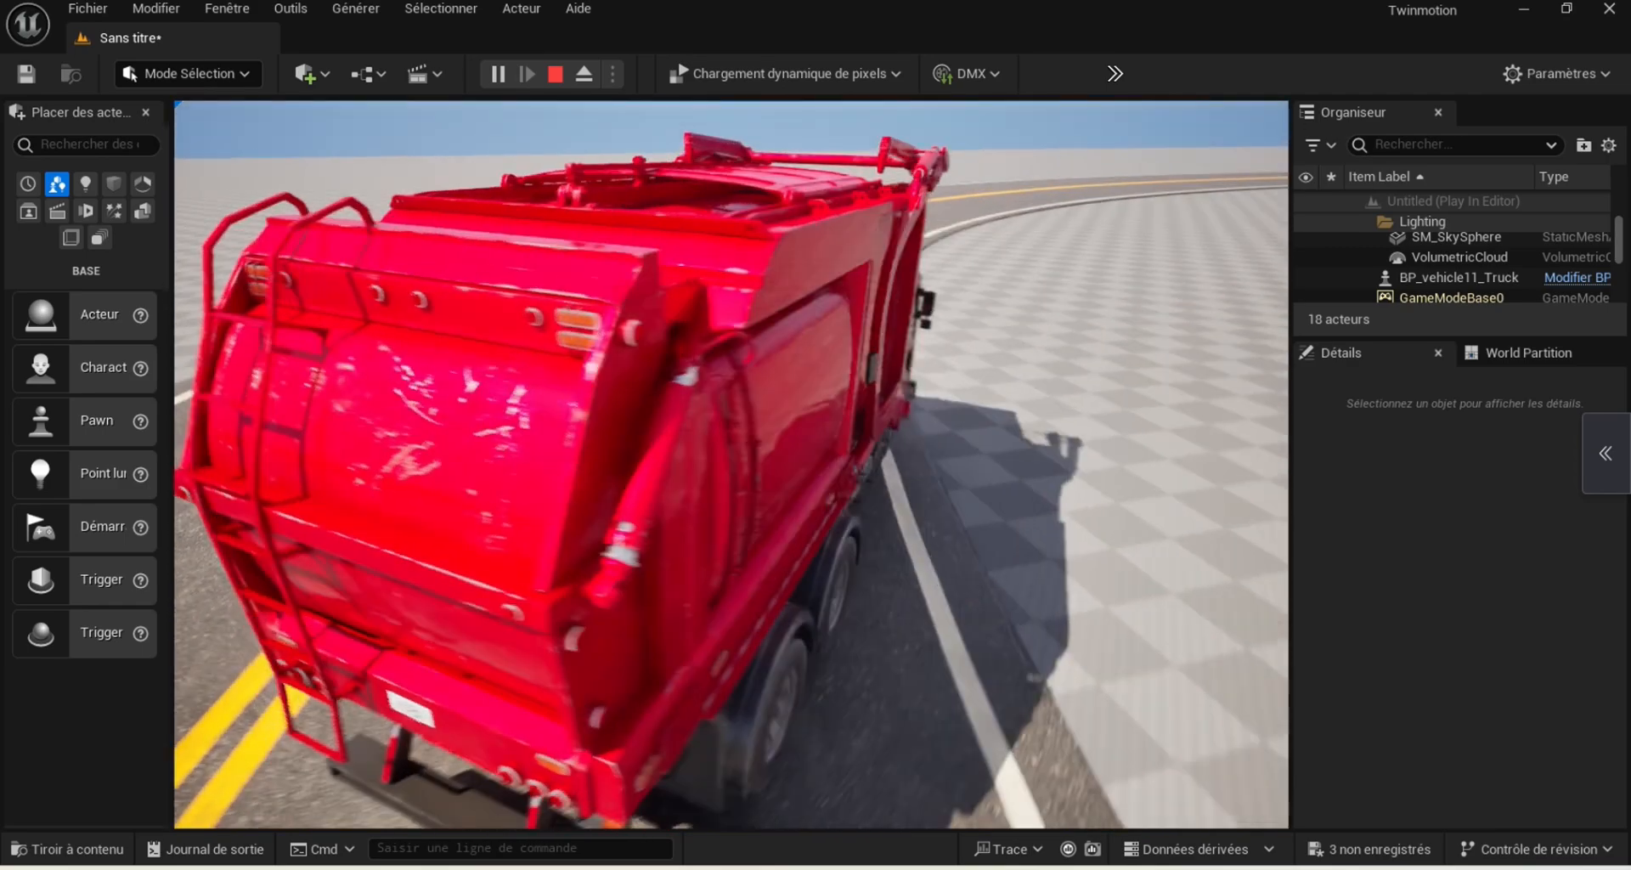